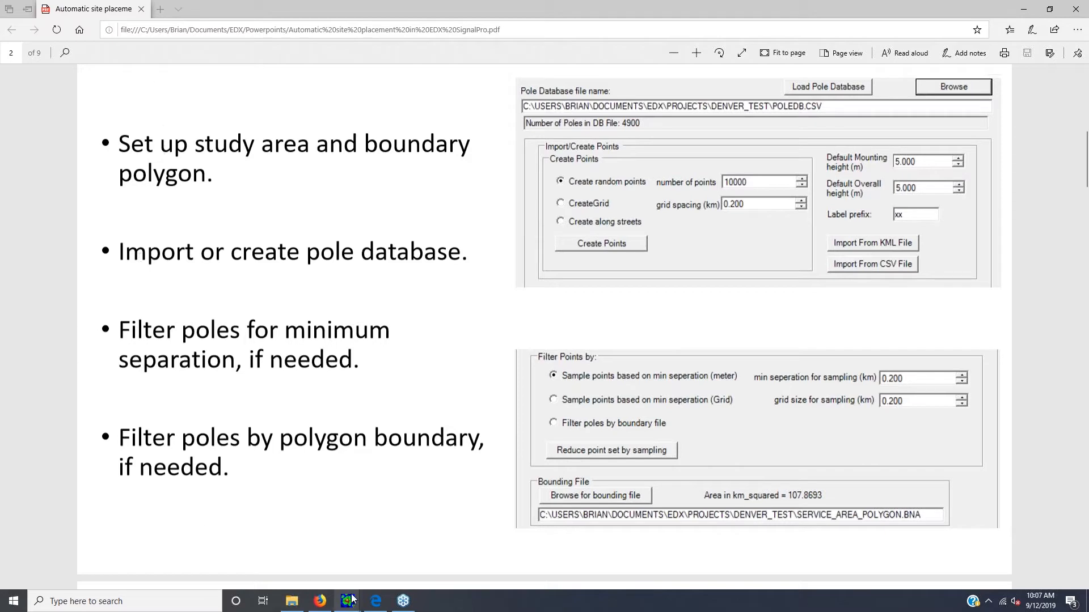
Switch to the Denver_test project in EDX SignalPro and shift the map to centre the service area
mouse_move(347, 601)
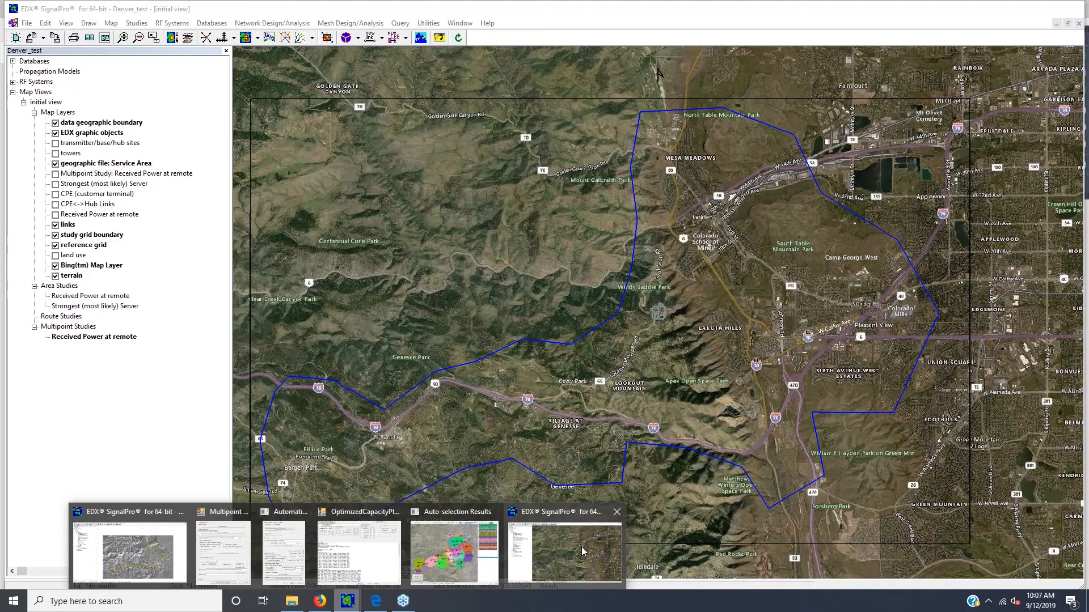
click(581, 547)
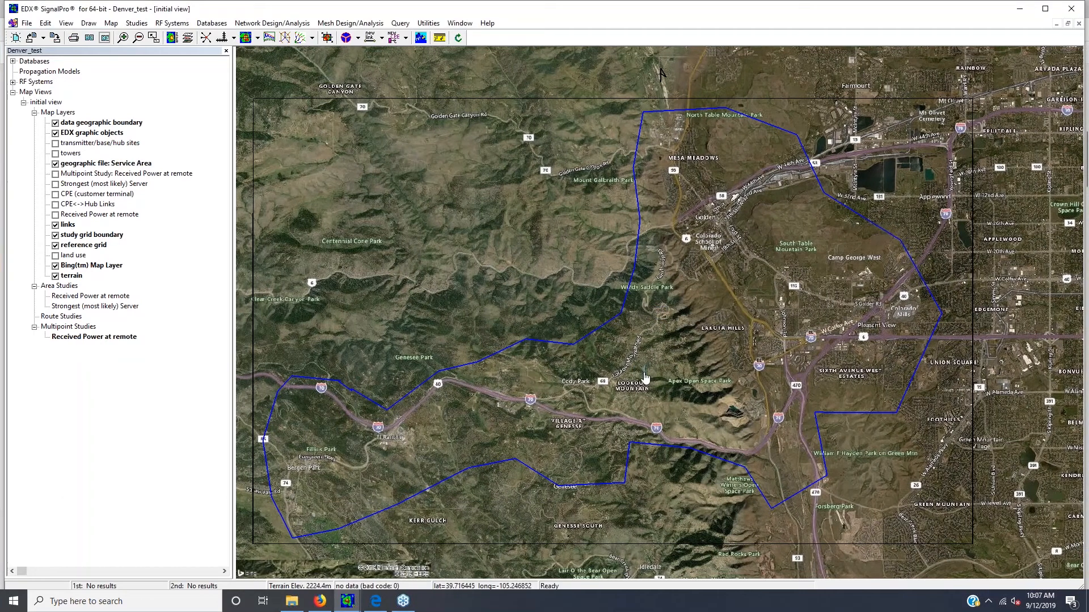
drag(645, 375, 723, 366)
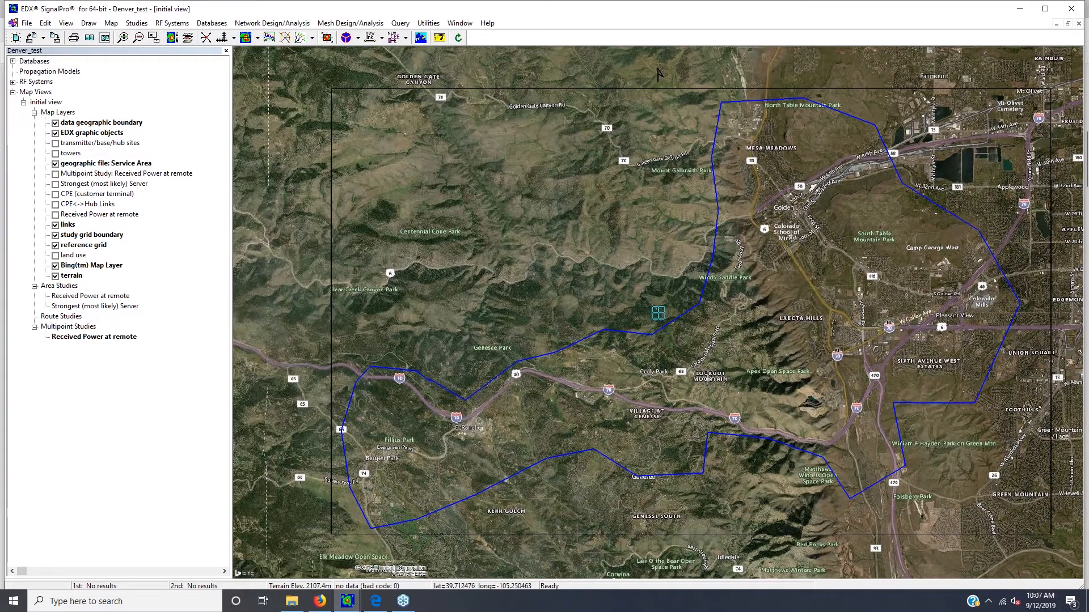
Expand the project's databases and look at the terrain and land use (clutter) entries
click(12, 61)
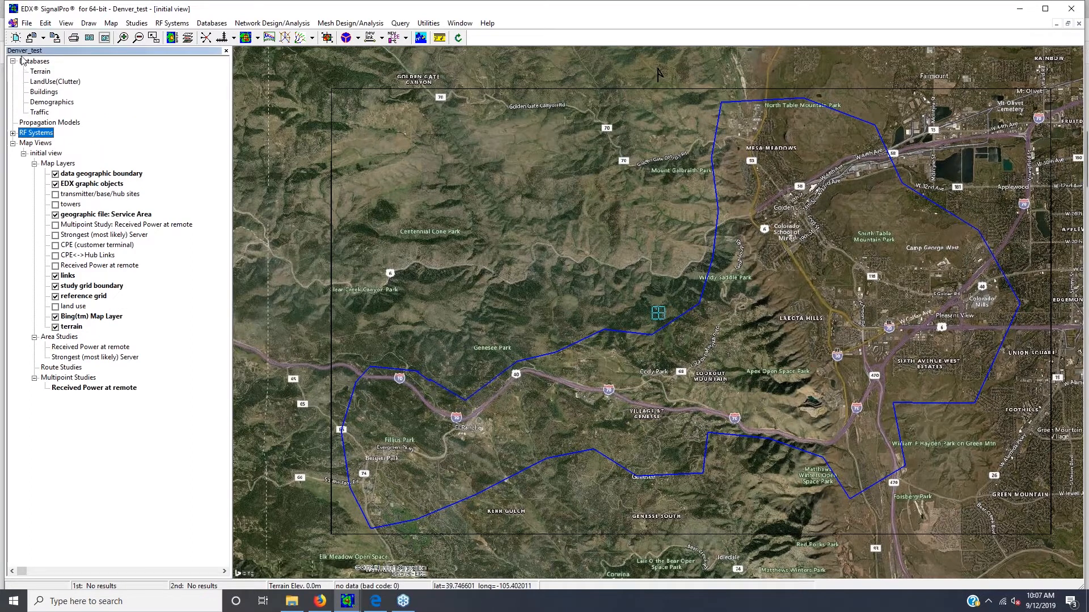
click(25, 62)
click(40, 72)
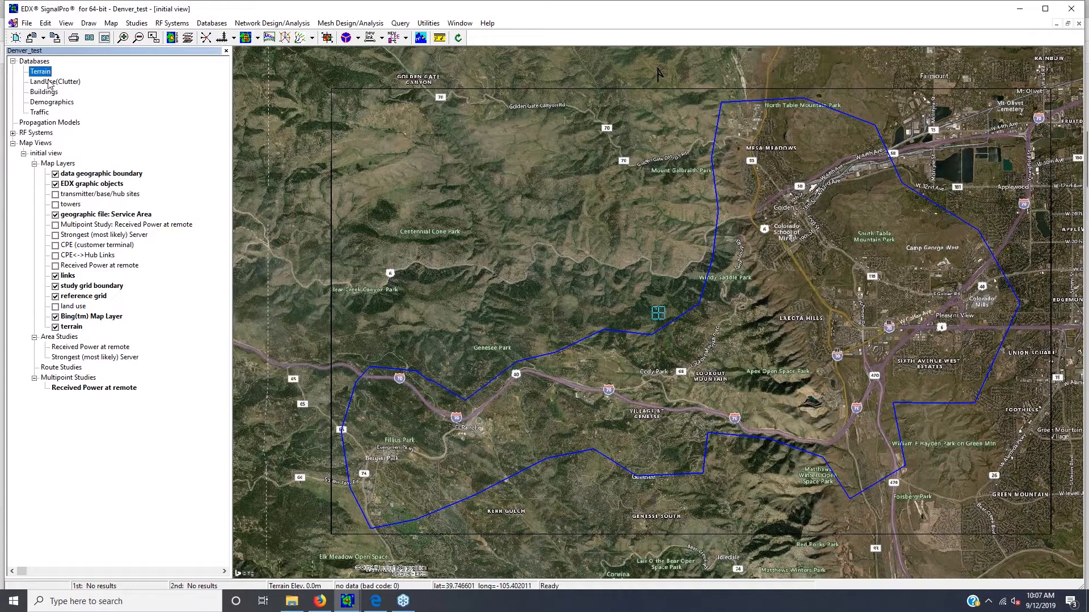
click(45, 83)
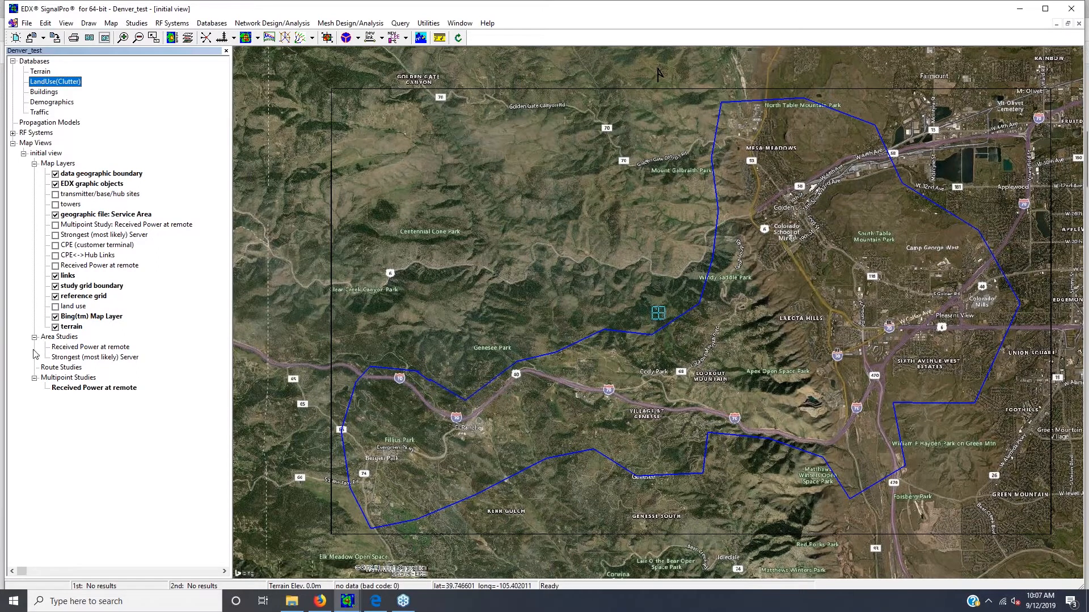
Hide the Bing map and land use layers, keeping the terrain layer displayed within the study area
click(55, 316)
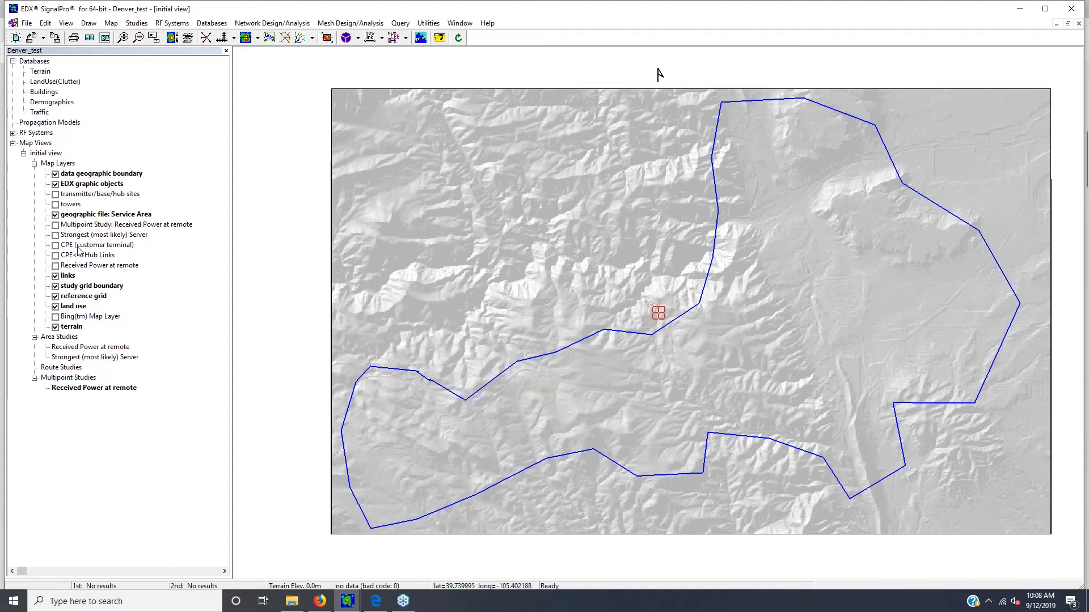
click(55, 306)
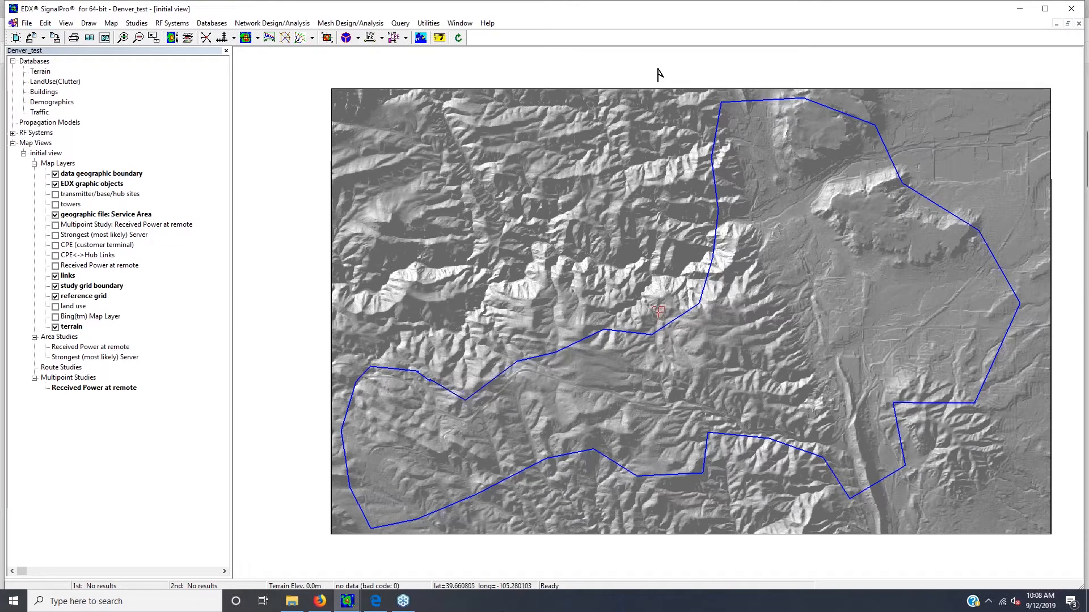
click(346, 602)
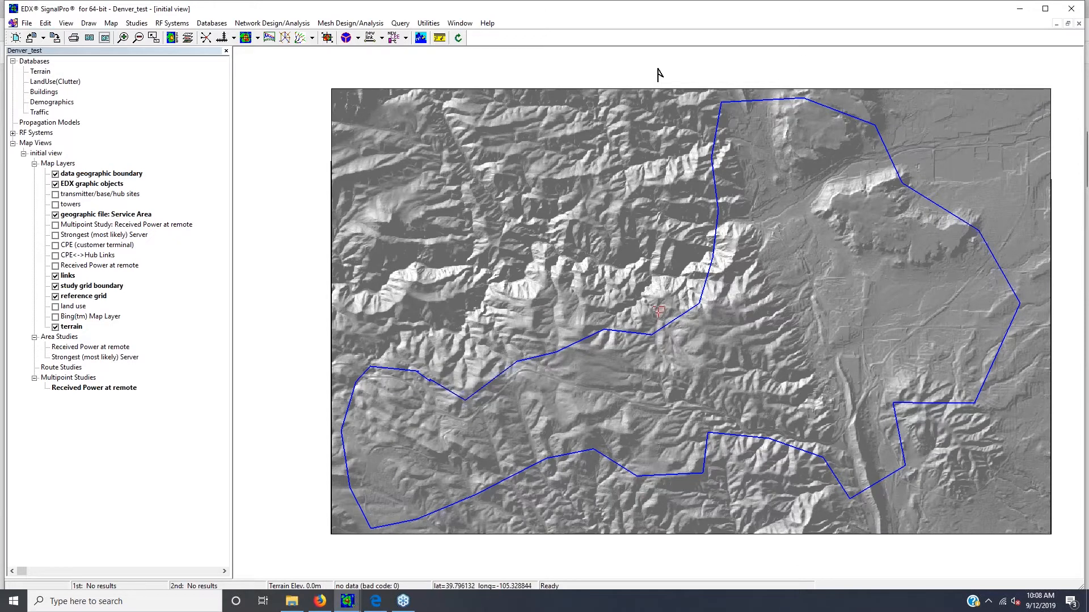
Review the project's propagation models along with their environment and clutter settings, then close them
click(40, 123)
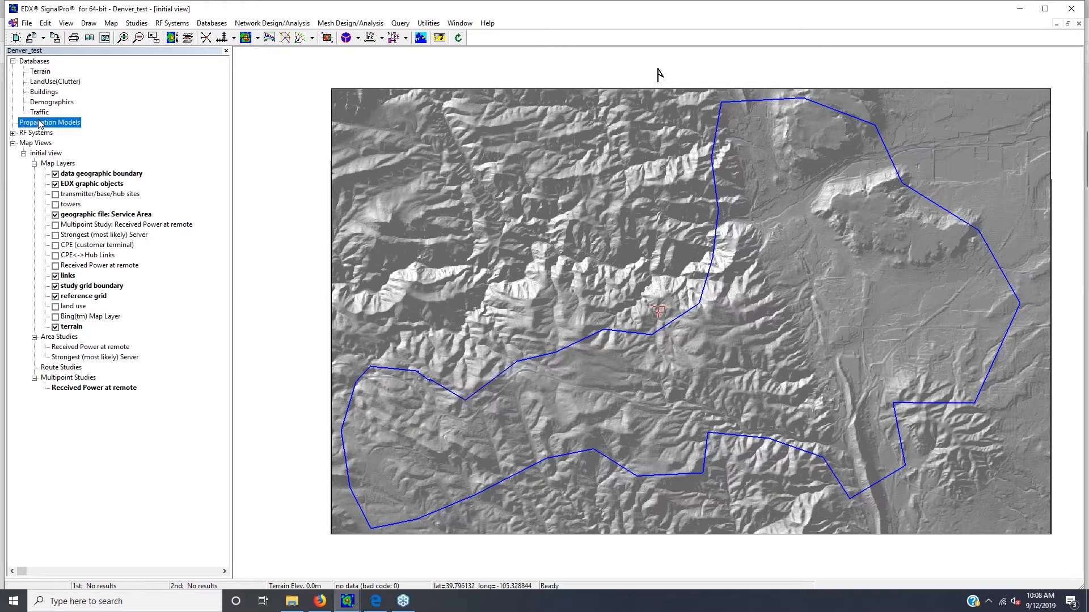
double_click(39, 124)
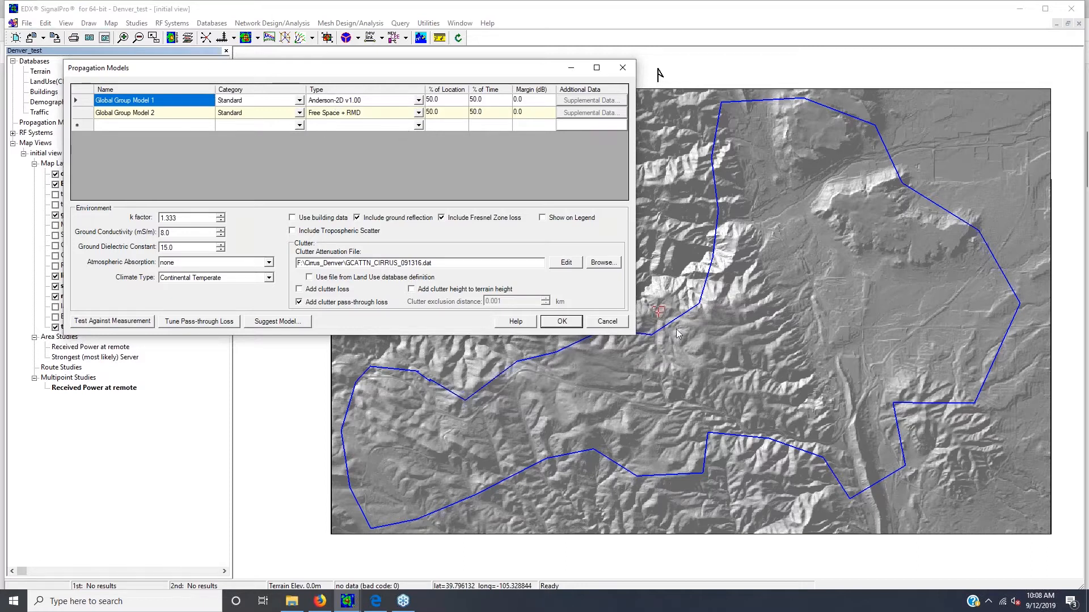
click(550, 325)
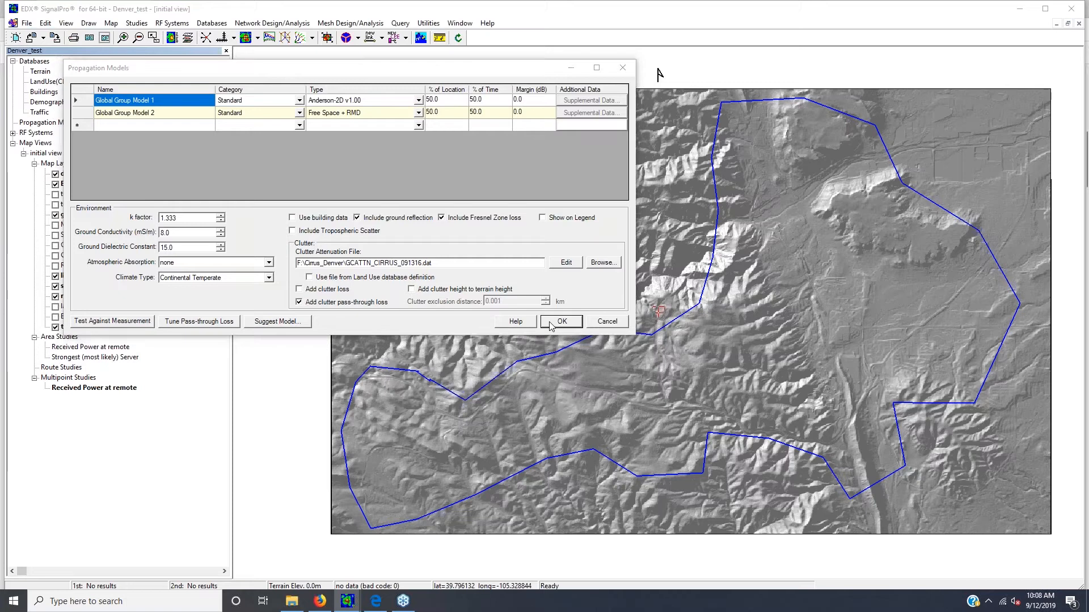
Examine the 900 MHz Omni transmitter template, including its antenna height and total EIRP, and leave without changes
click(358, 37)
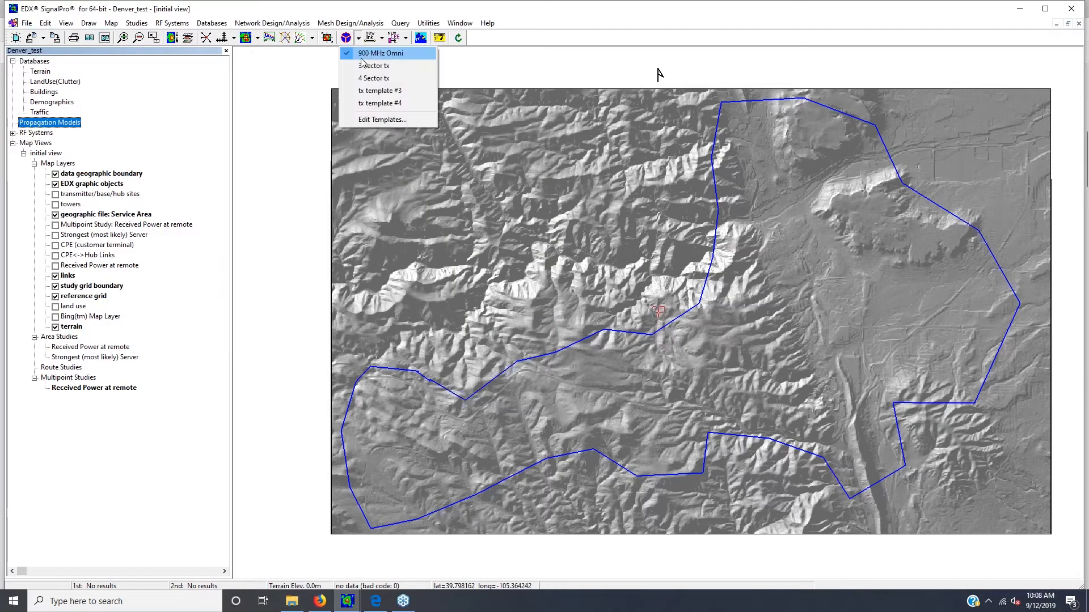
click(379, 120)
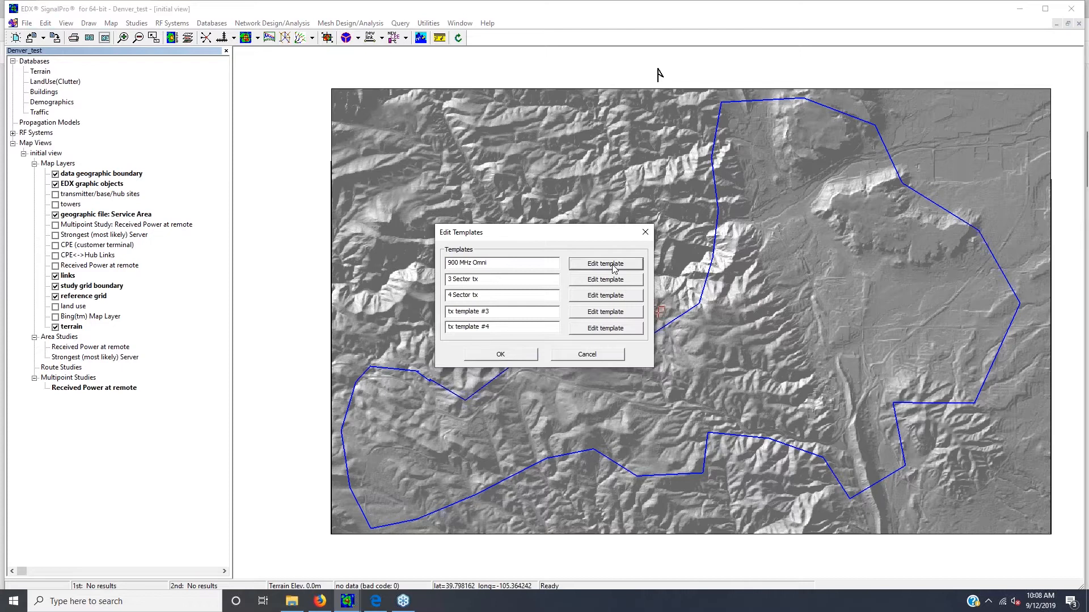
click(605, 265)
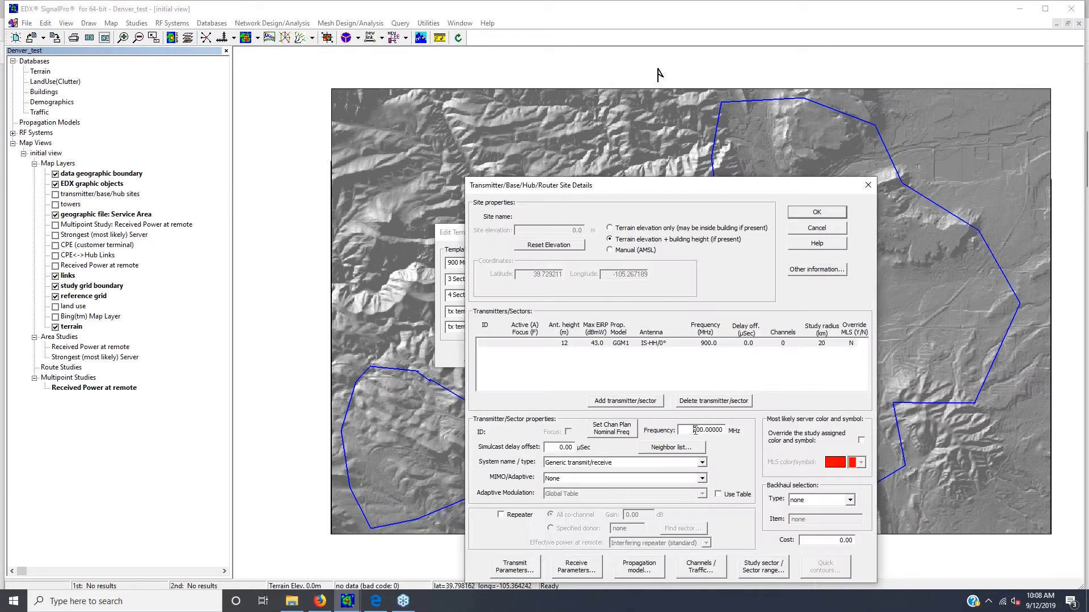
click(513, 567)
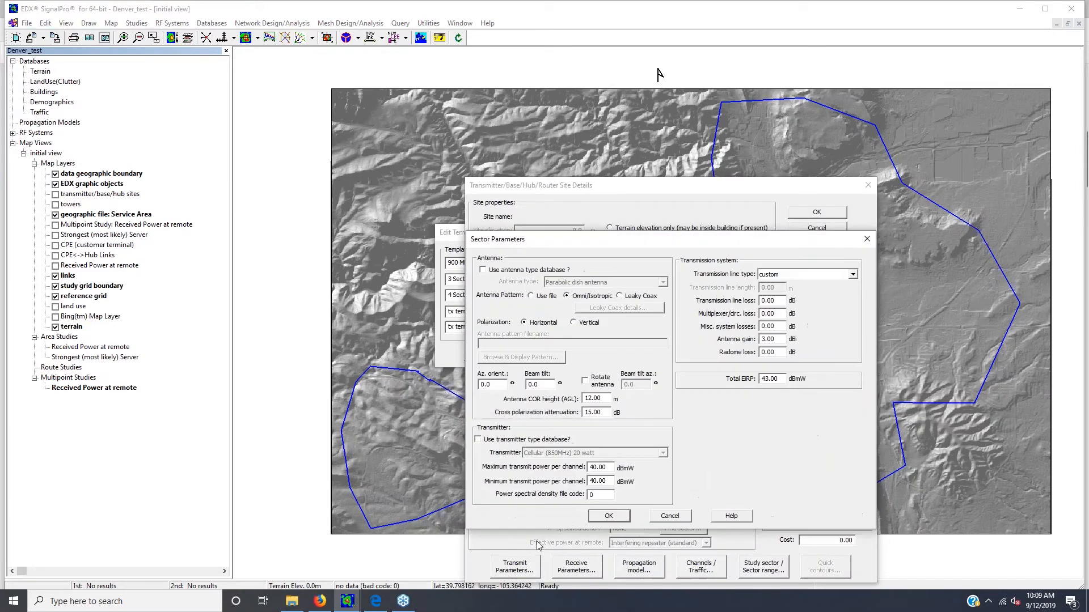
drag(590, 398, 579, 405)
drag(782, 378, 751, 383)
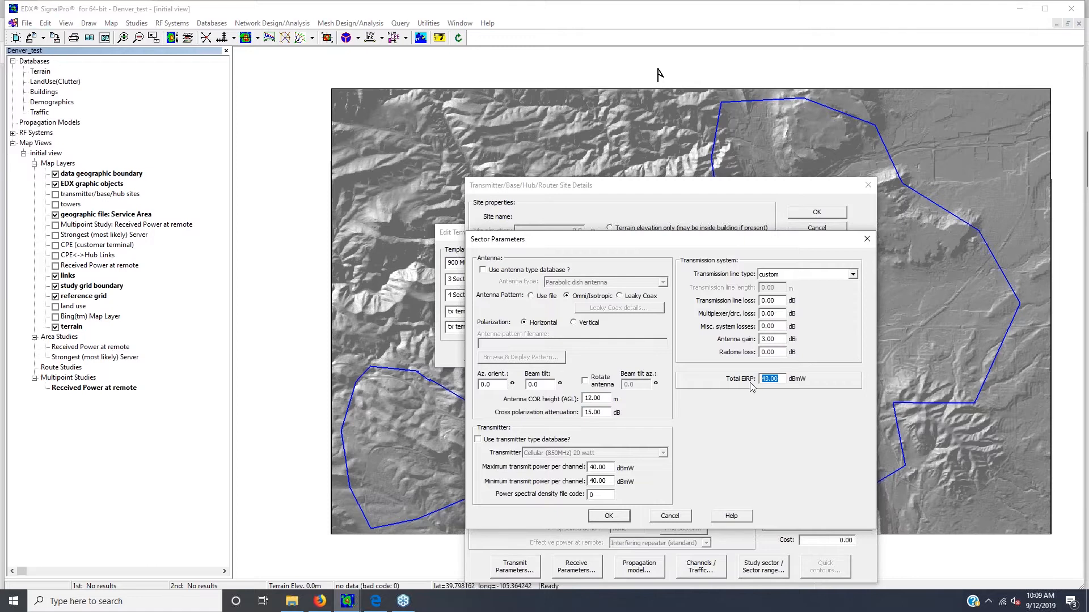
click(677, 517)
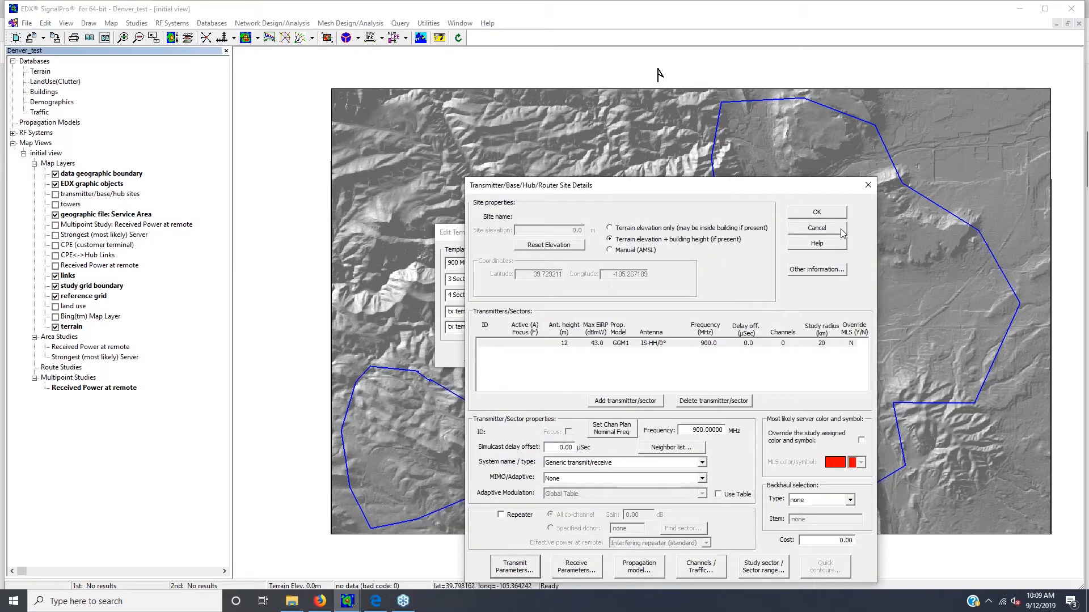
click(840, 229)
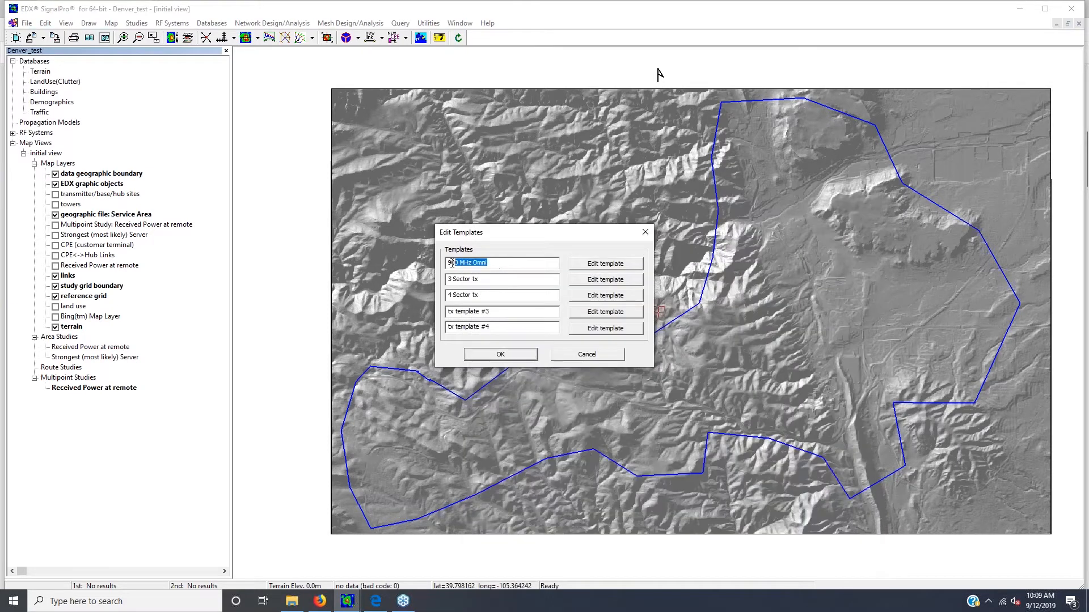
click(580, 356)
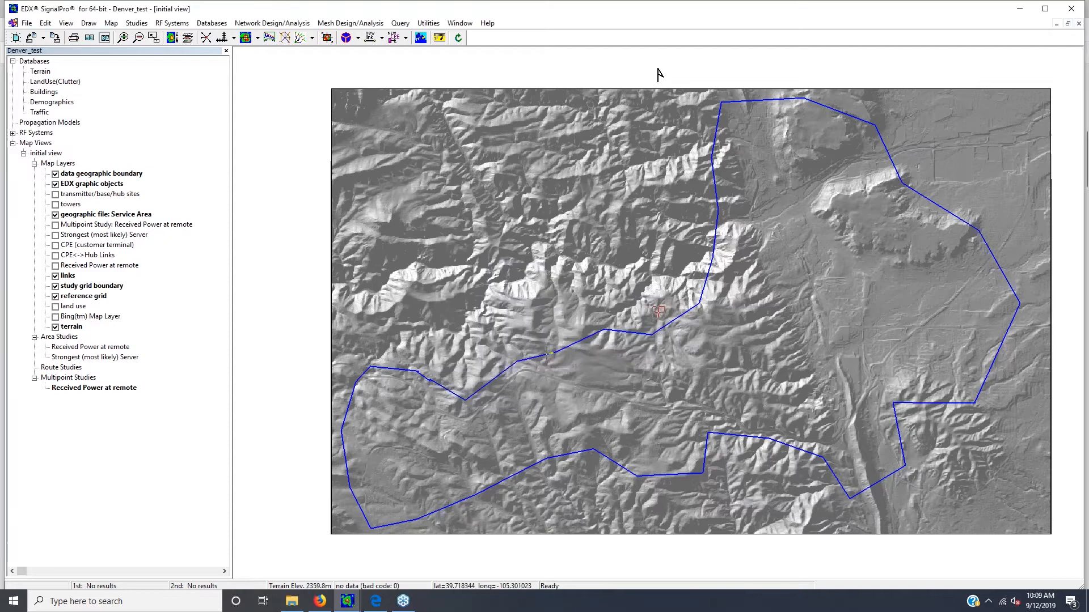
Review the antenna, receiver and transmitter parameters of the first mobile/remote unit and leave without changes
click(165, 22)
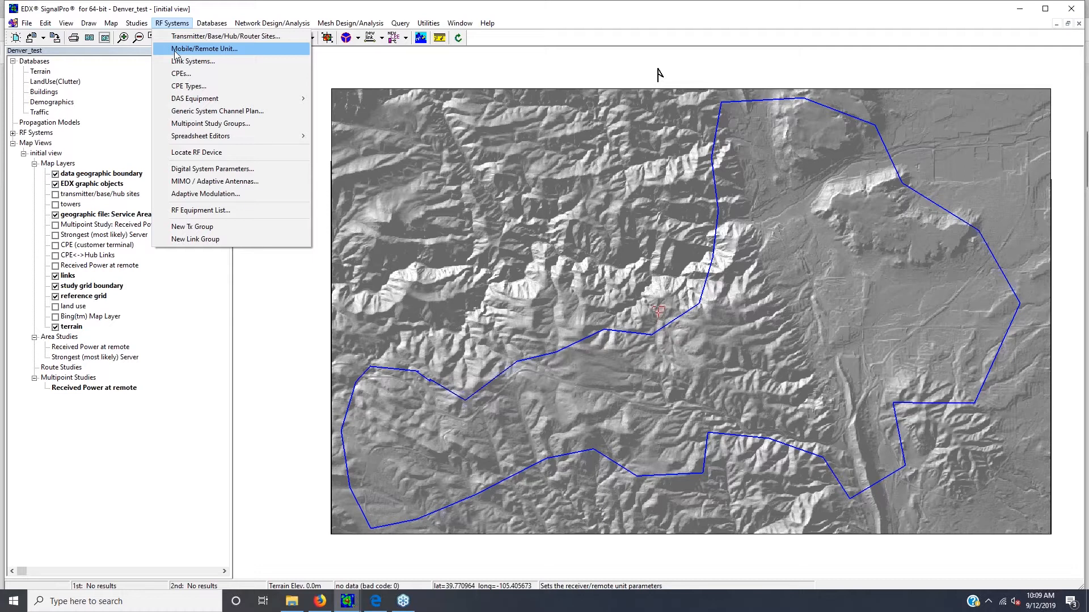
click(175, 53)
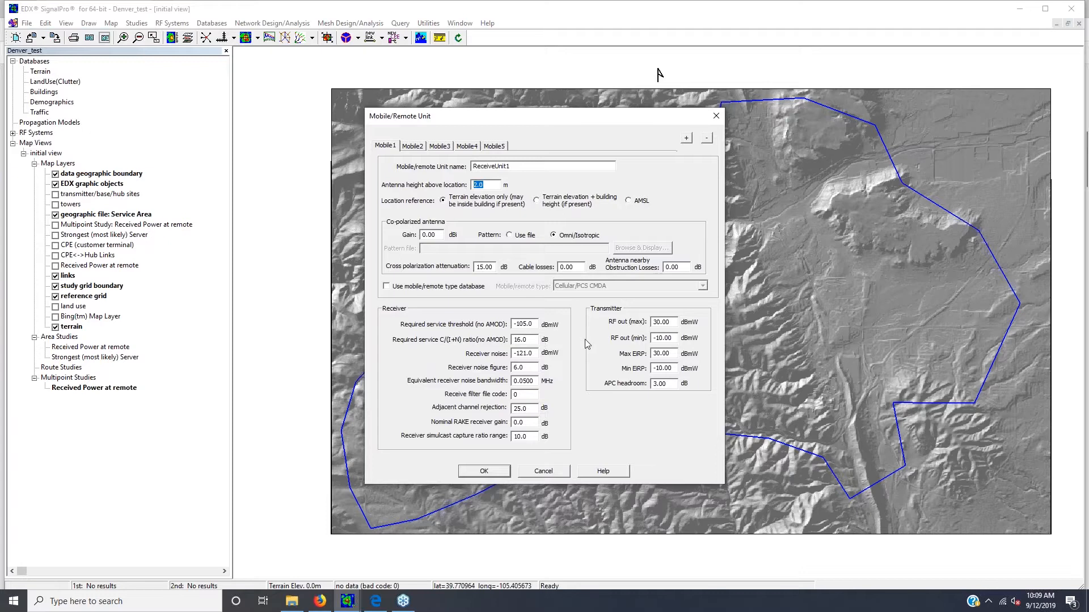
click(553, 473)
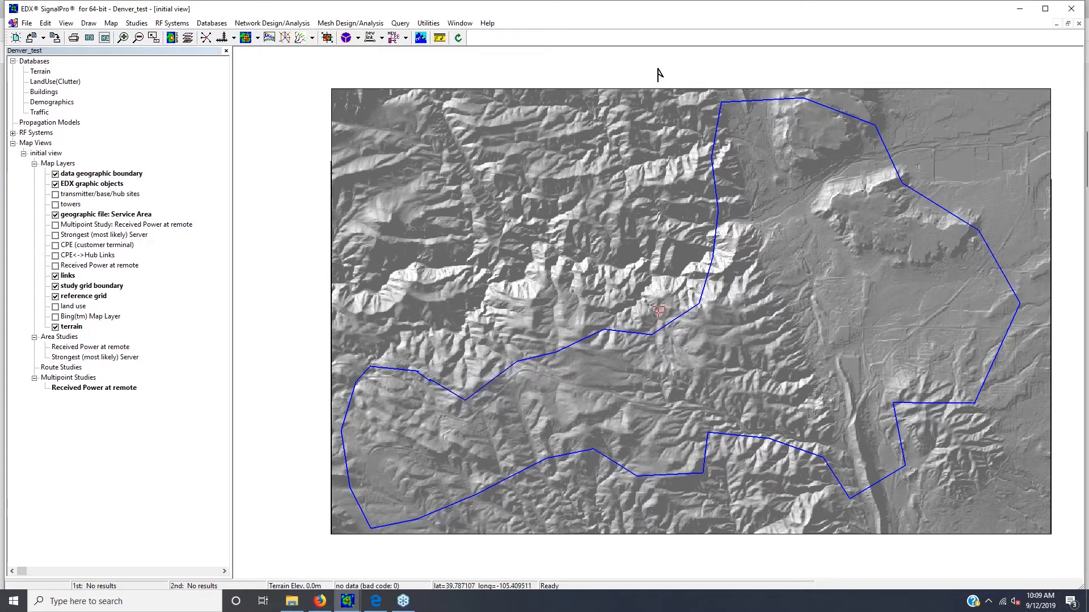
click(358, 38)
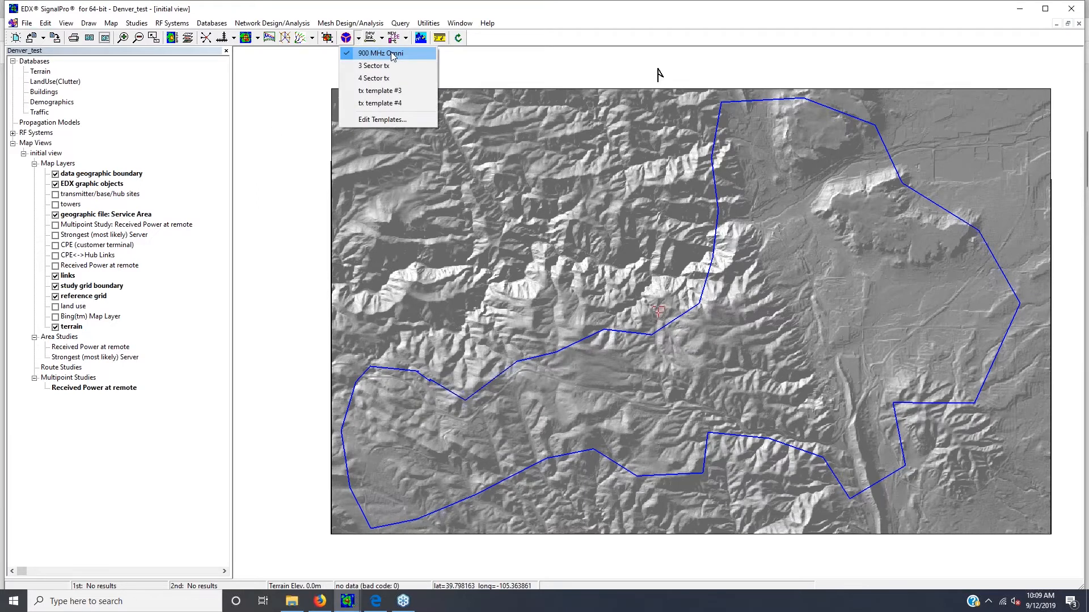
click(177, 24)
click(177, 23)
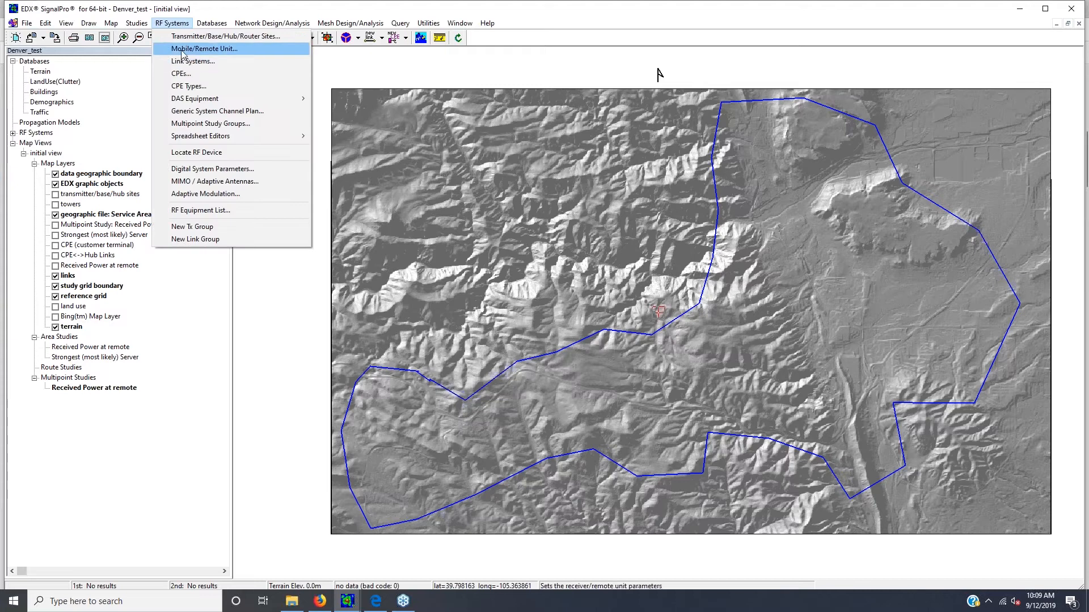
click(247, 10)
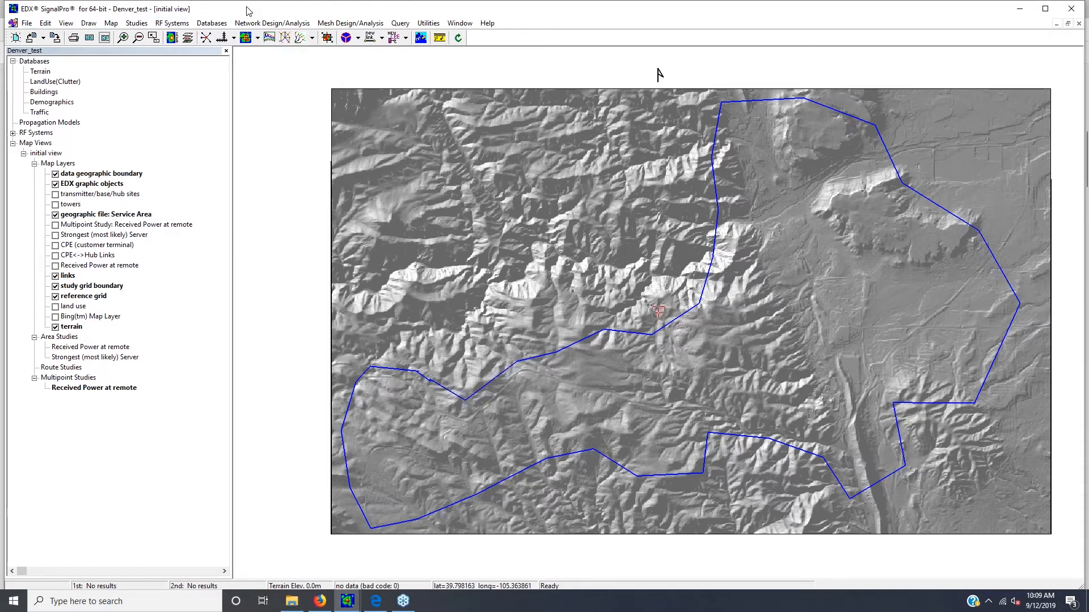
Review the CPE Type 1 settings, including its antenna gain, and leave without changes
click(408, 39)
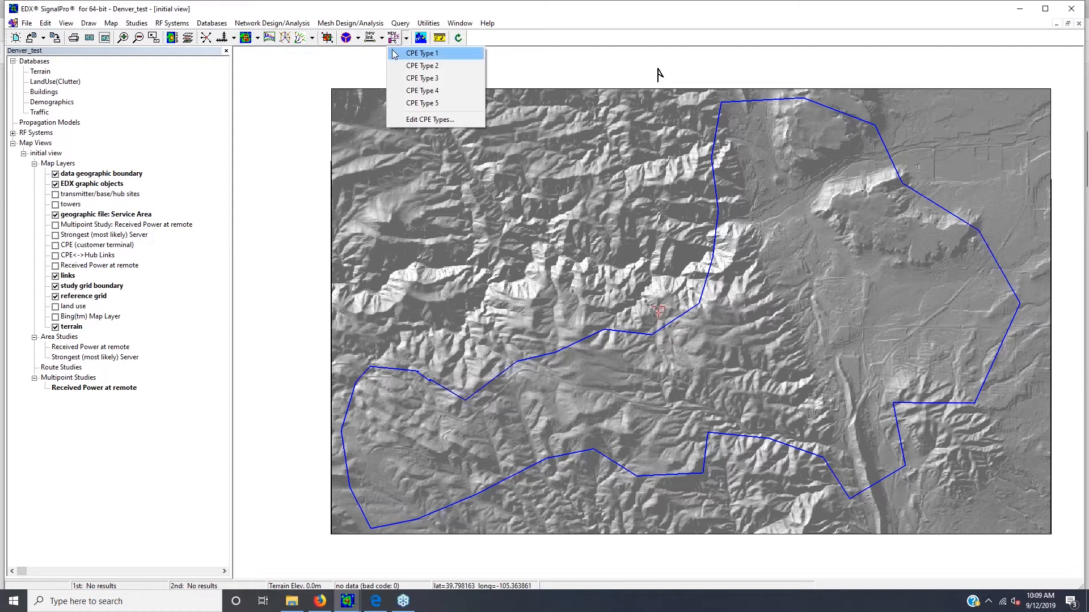
click(409, 120)
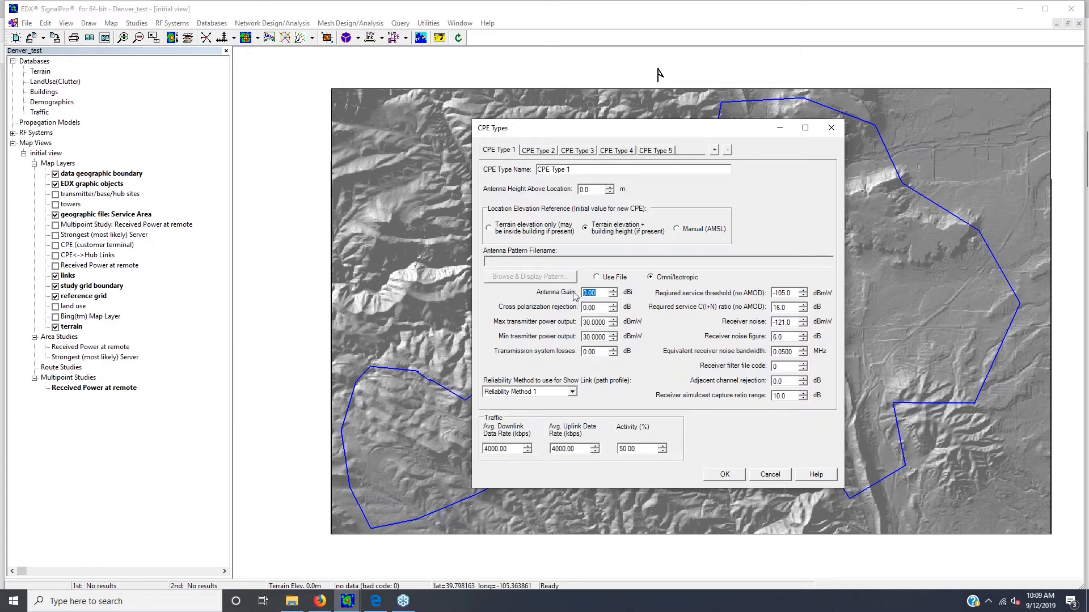
click(770, 475)
click(172, 23)
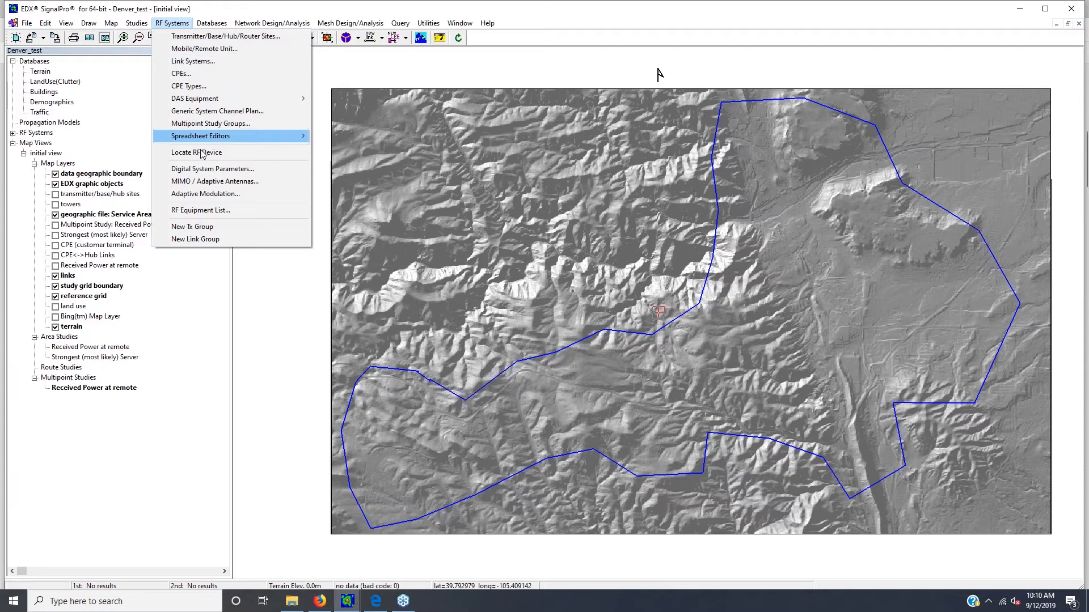
mouse_move(255, 136)
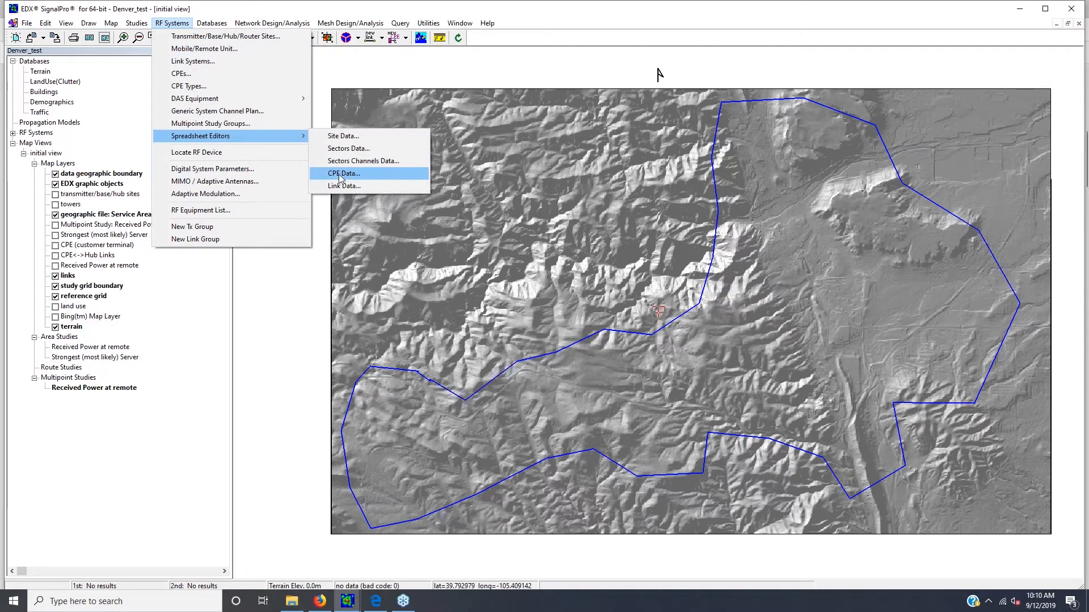
click(100, 469)
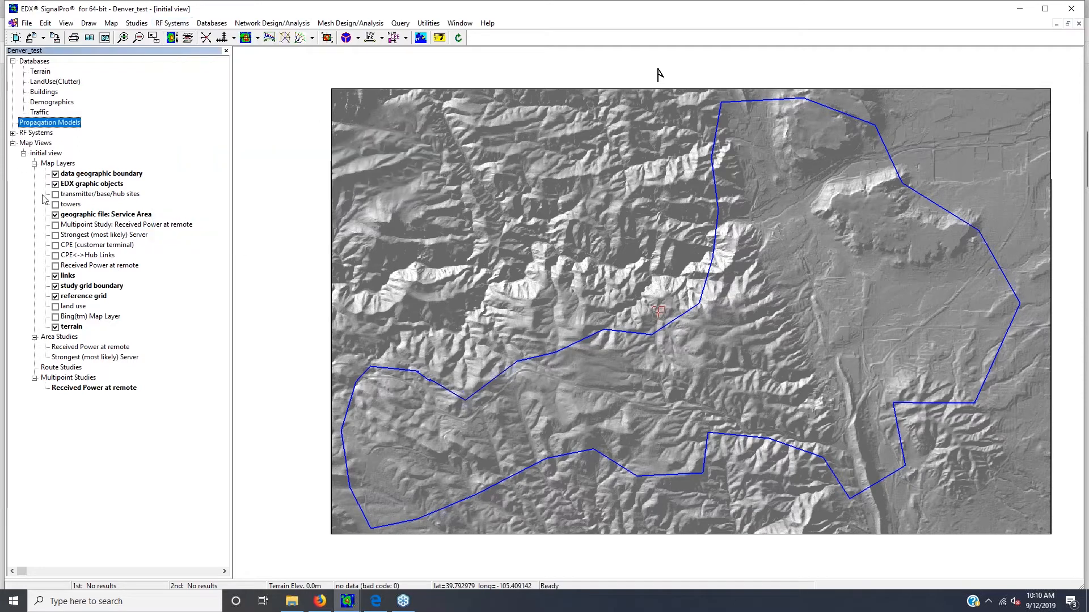
Display the CPE (customer terminal) layer to inspect the terminals inside the service area, then hide it again
click(55, 245)
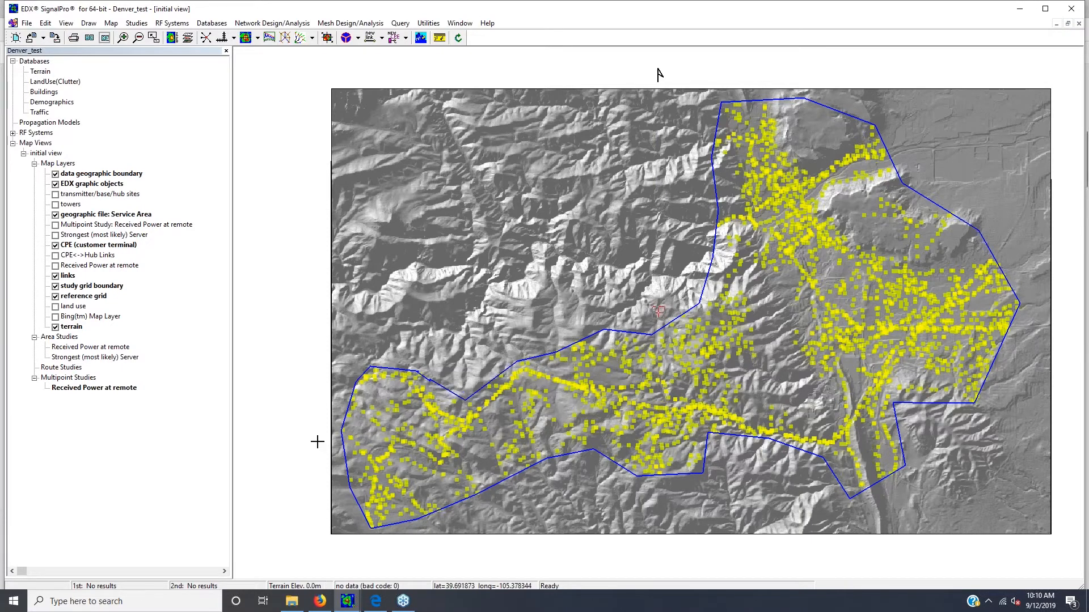
mouse_move(740, 228)
click(55, 245)
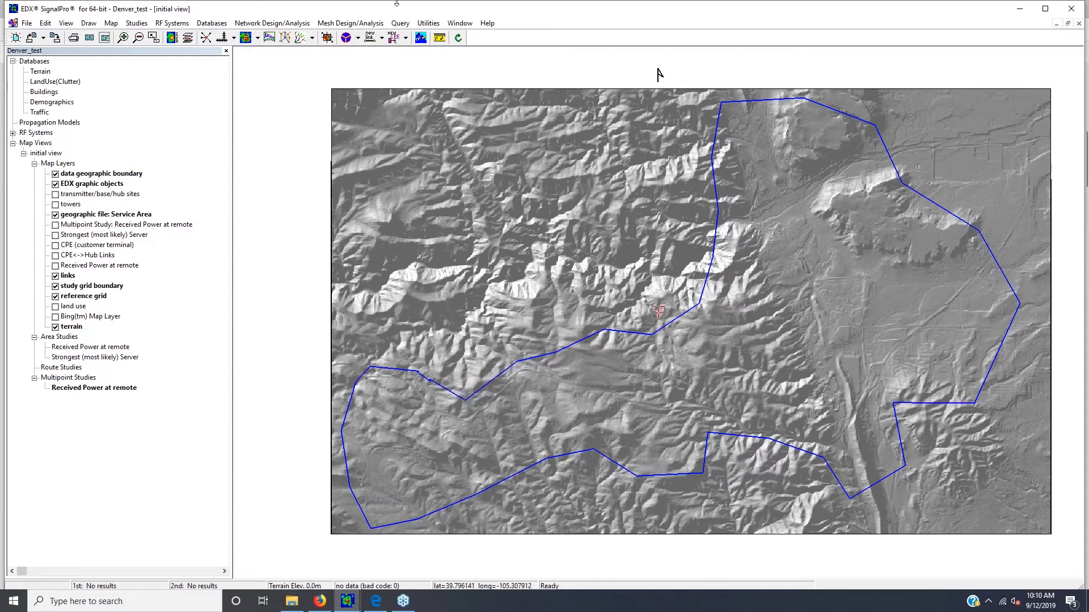
Open the towers/poles database setup and examine the project's pole database file name
click(216, 25)
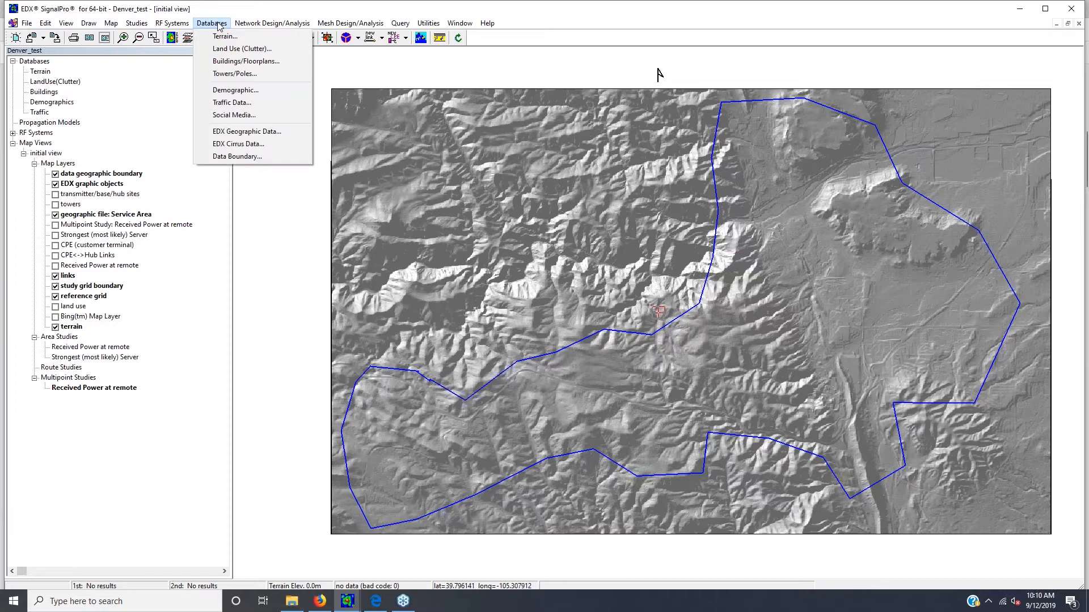
click(234, 74)
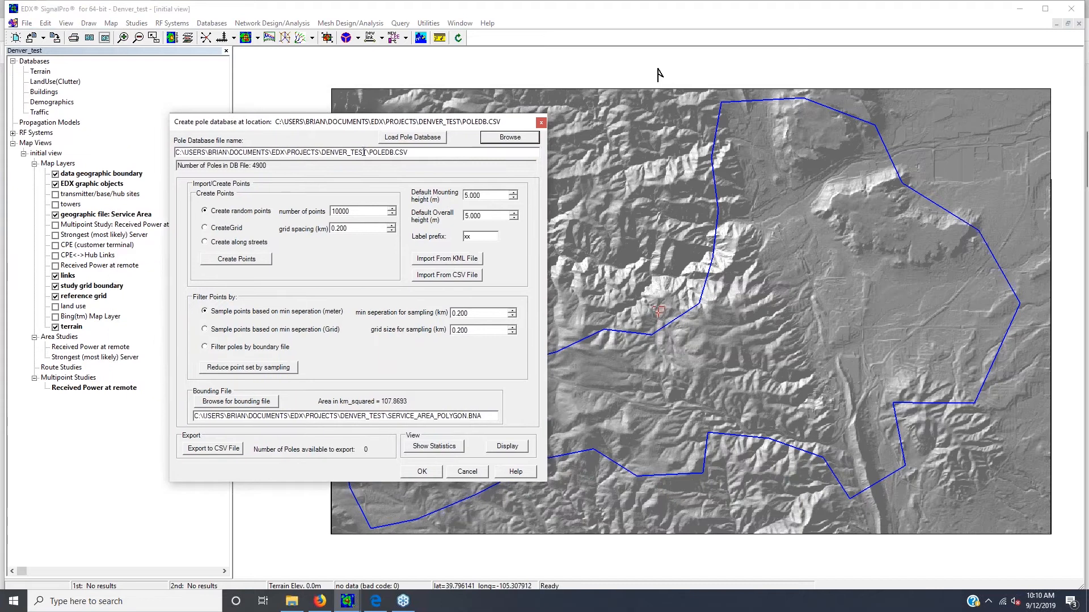
drag(369, 152, 414, 154)
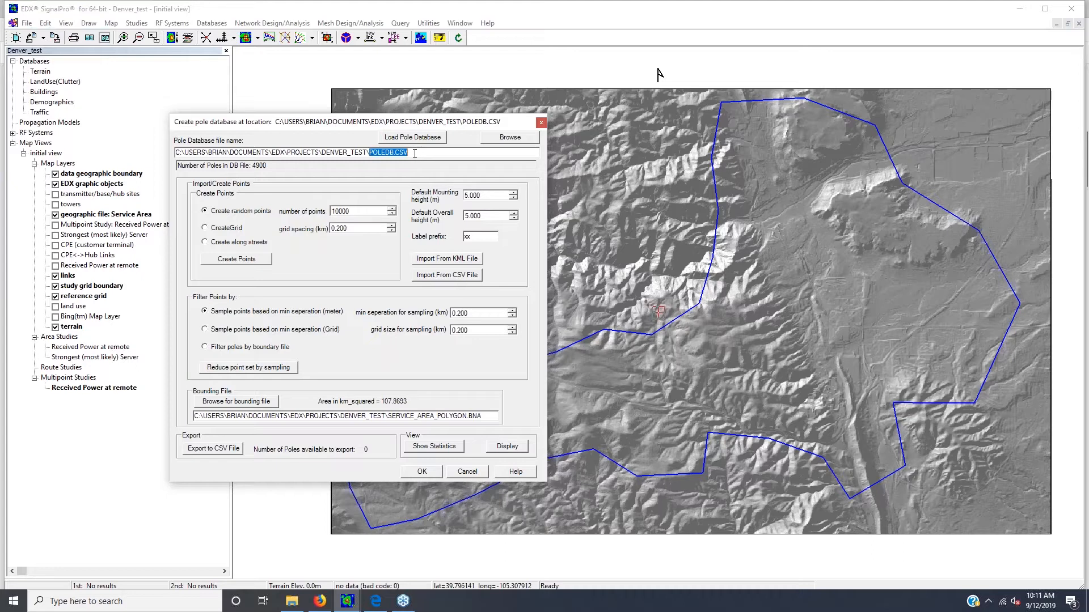
click(400, 152)
drag(370, 152, 421, 154)
click(372, 155)
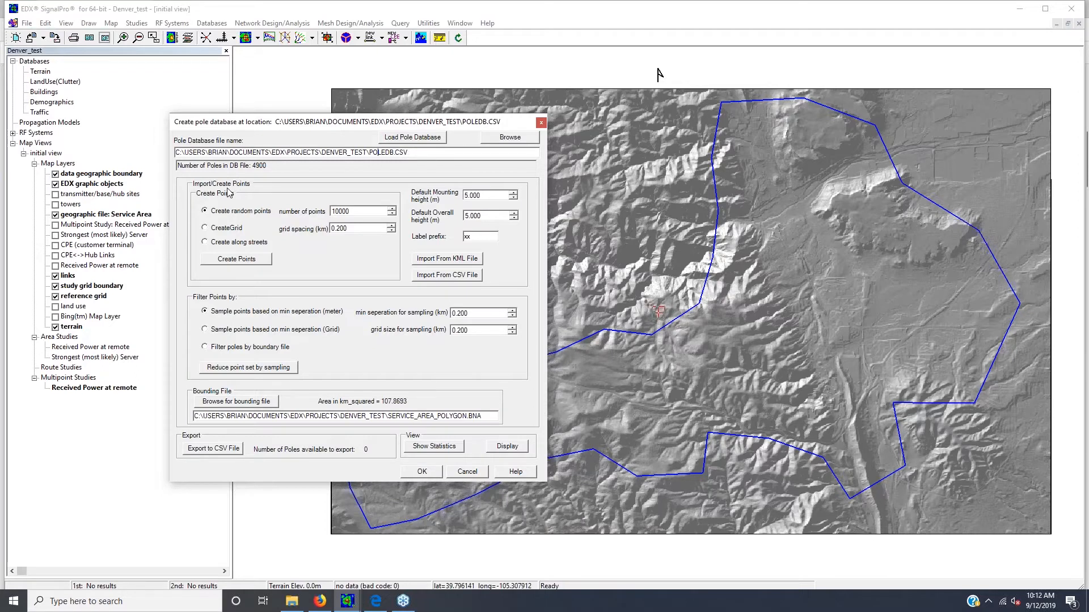
Review the grid point option, select Create along streets, and filter points by minimum separation using the Grid method
click(215, 229)
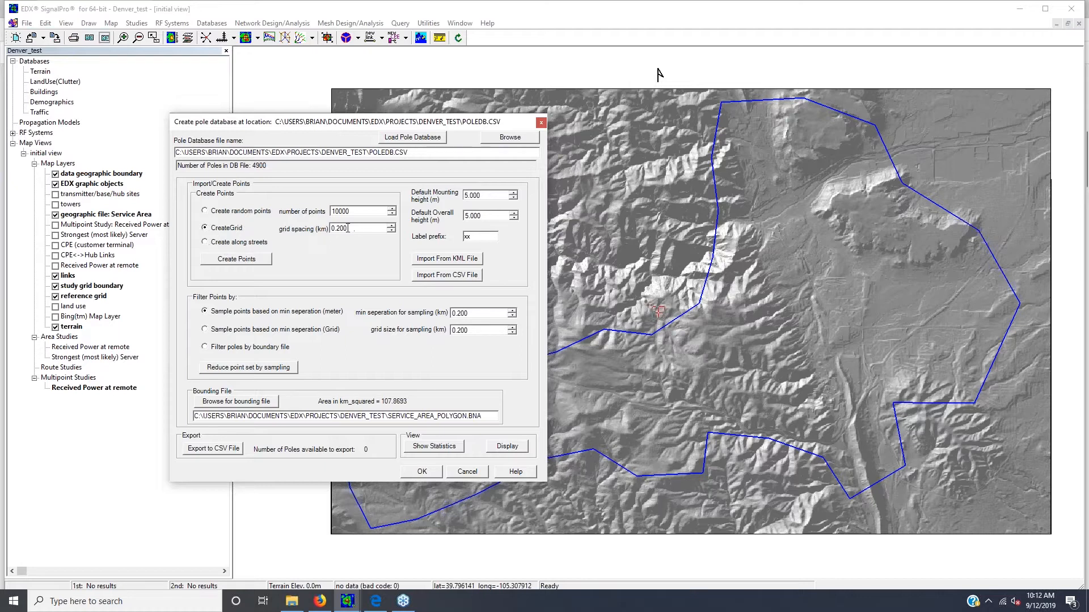
click(214, 246)
click(205, 329)
drag(472, 329, 446, 331)
click(478, 329)
Review the column mapping for importing poles from a CSV file, leave without importing, and accept the pole database settings
click(427, 279)
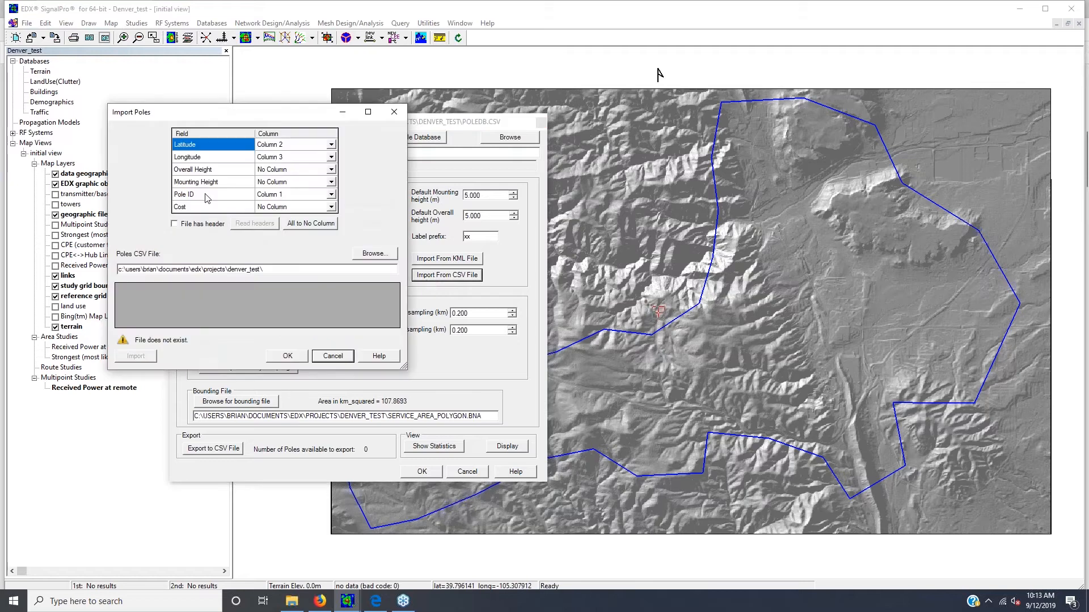
click(275, 269)
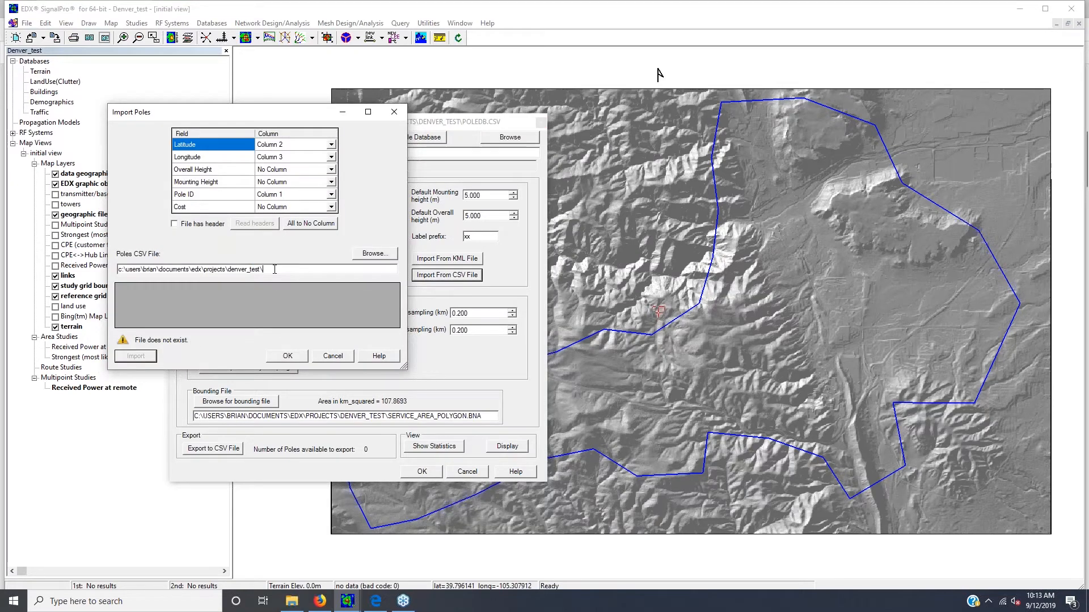
click(306, 147)
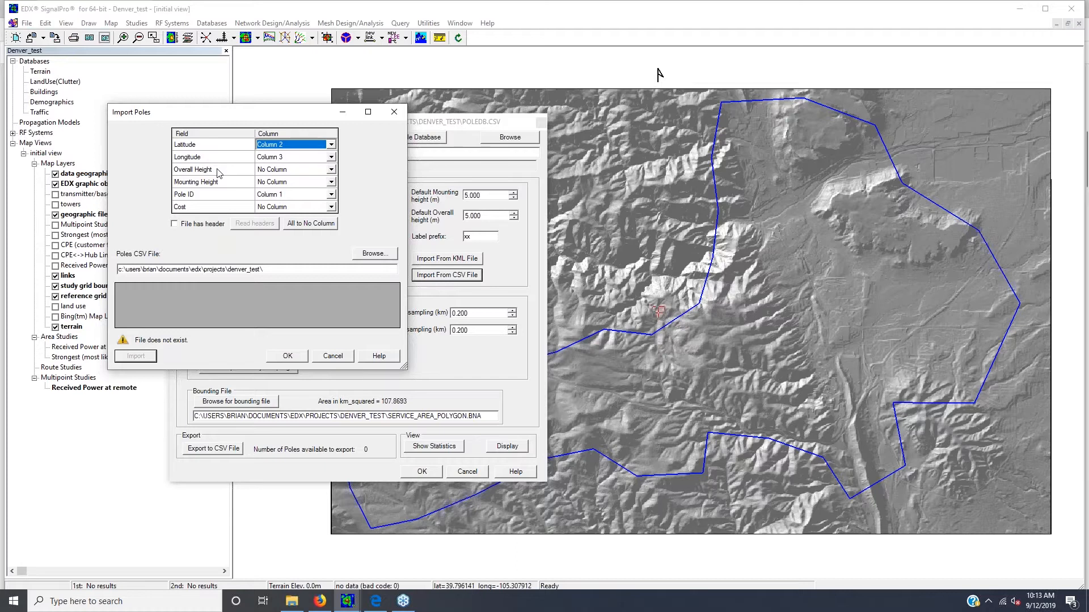
click(332, 356)
click(419, 473)
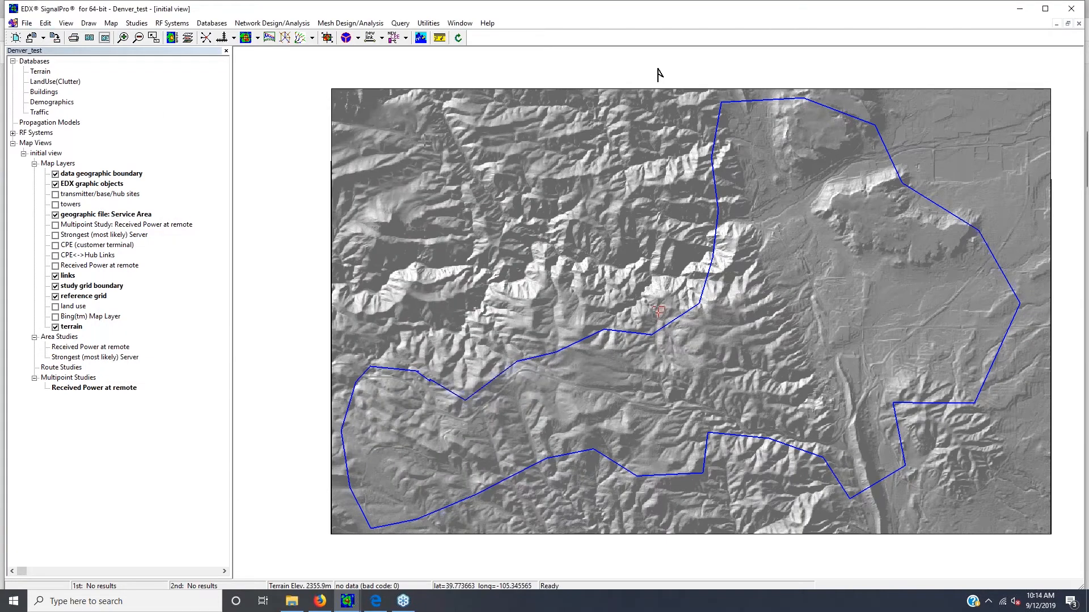
Show the towers layer on the map and inspect the pole locations across the service area
double_click(57, 164)
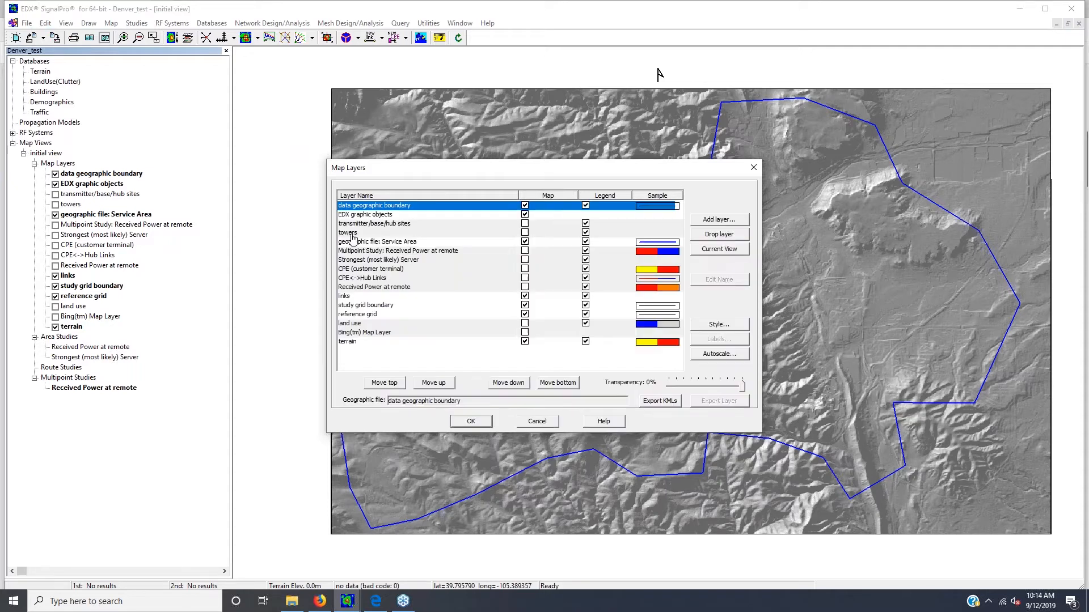
click(351, 233)
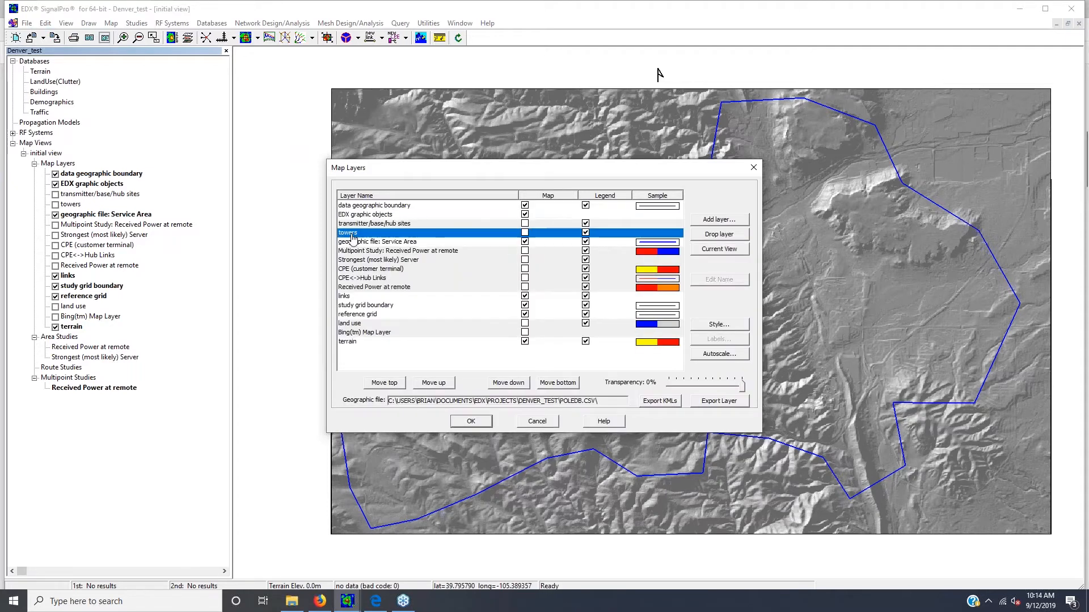
click(525, 233)
click(471, 423)
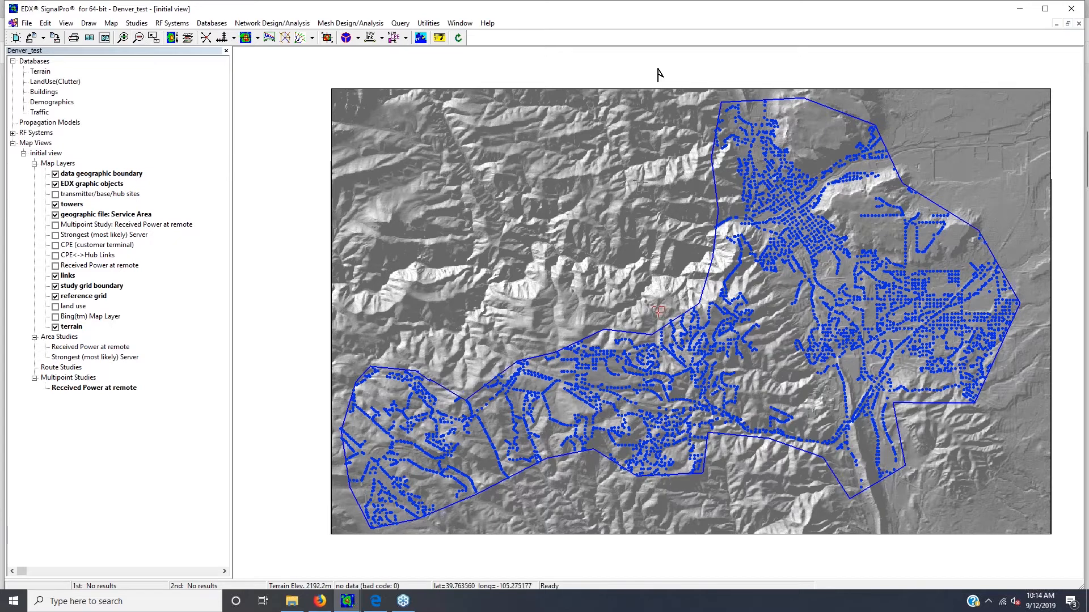
drag(635, 181, 947, 482)
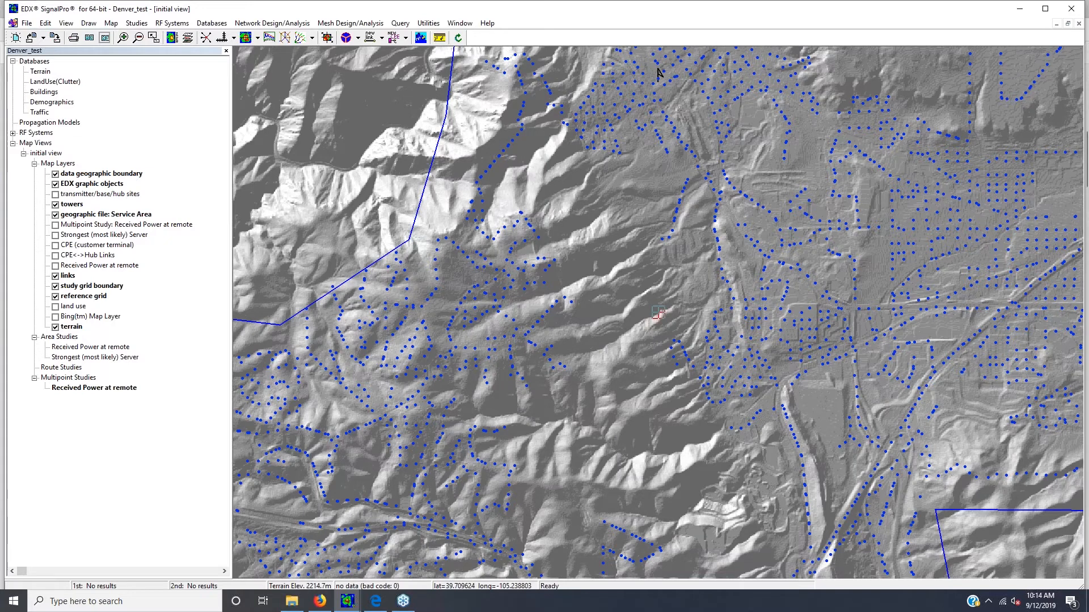
drag(527, 469, 730, 275)
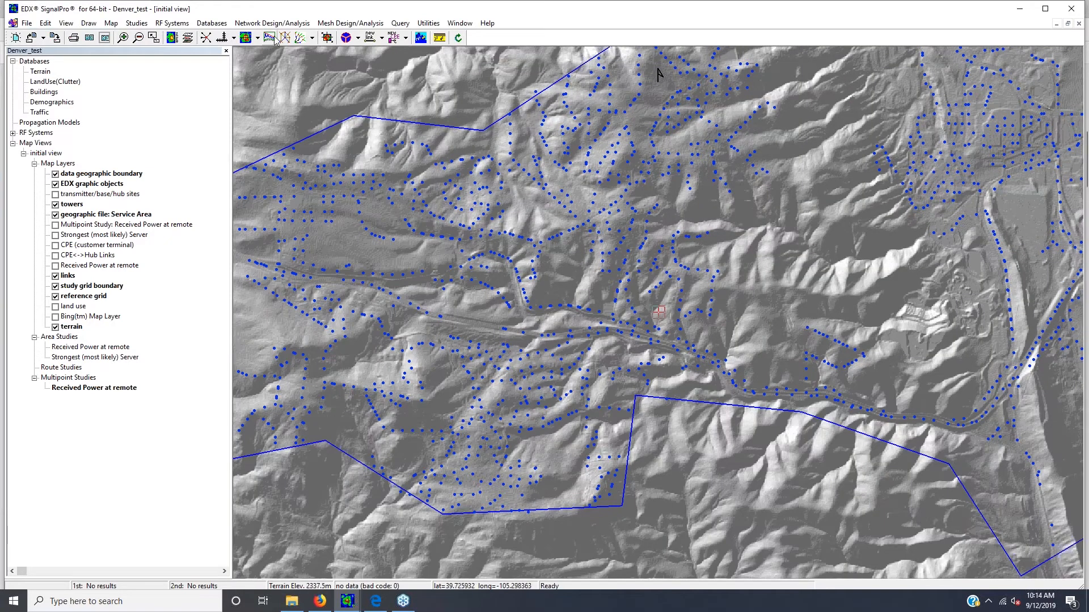
click(139, 38)
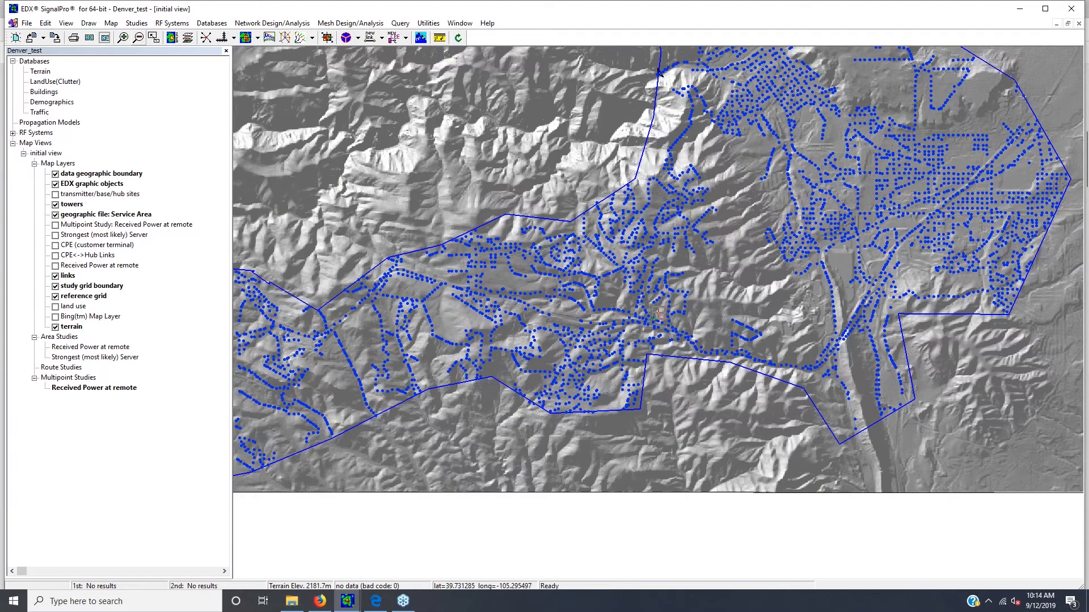
drag(604, 277, 698, 356)
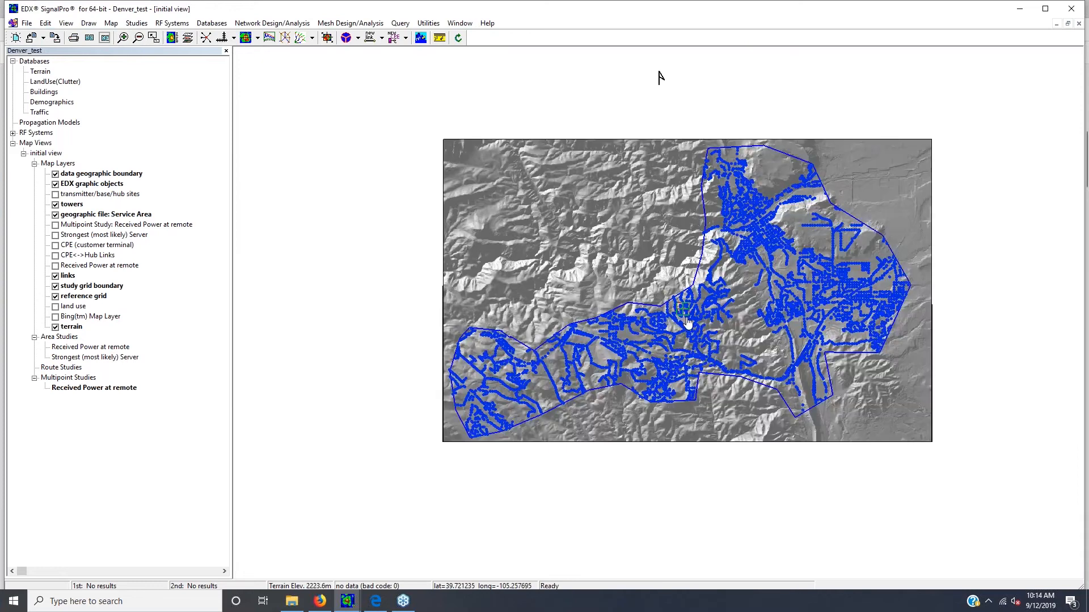
drag(658, 73, 620, 103)
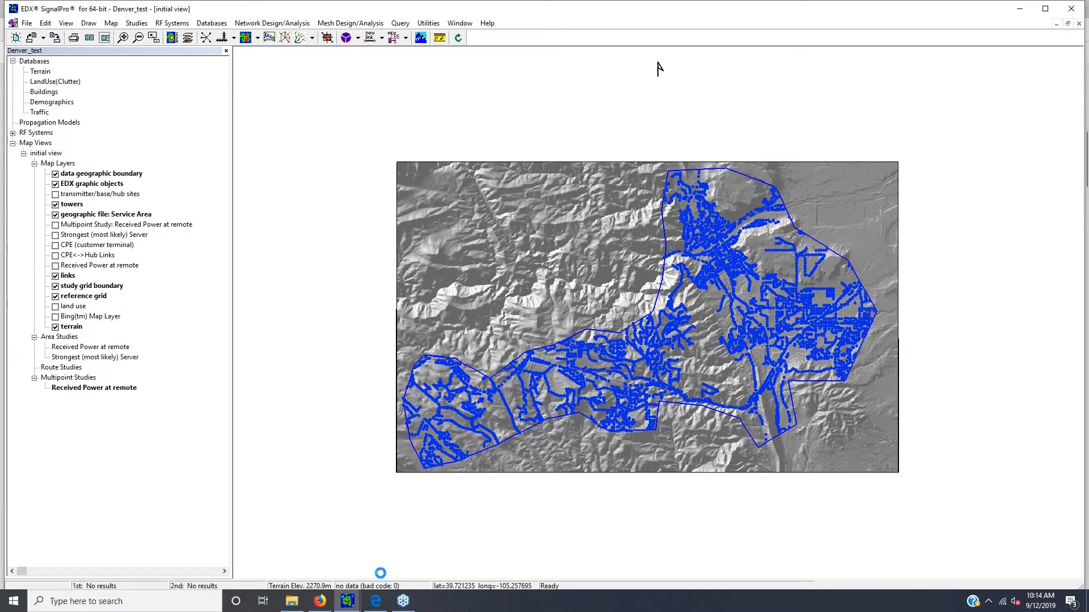
Switch to the automatic site placement PDF in the browser and read the slides on pole filtering, the towers layer and autoplacement setup
key(alt+Tab)
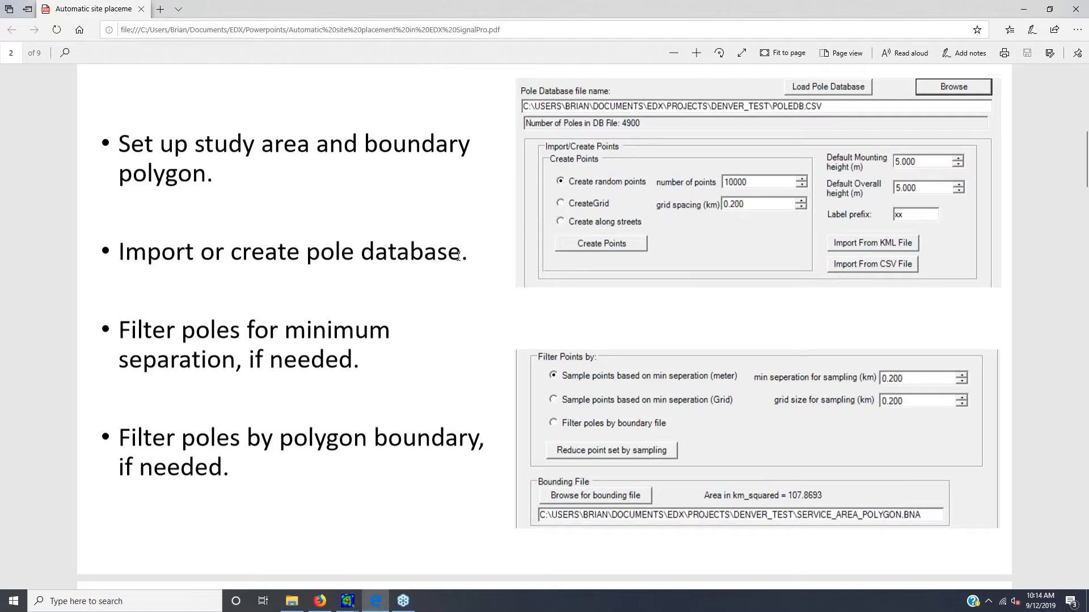
double_click(351, 361)
click(364, 365)
scroll(789, 392, down, 5)
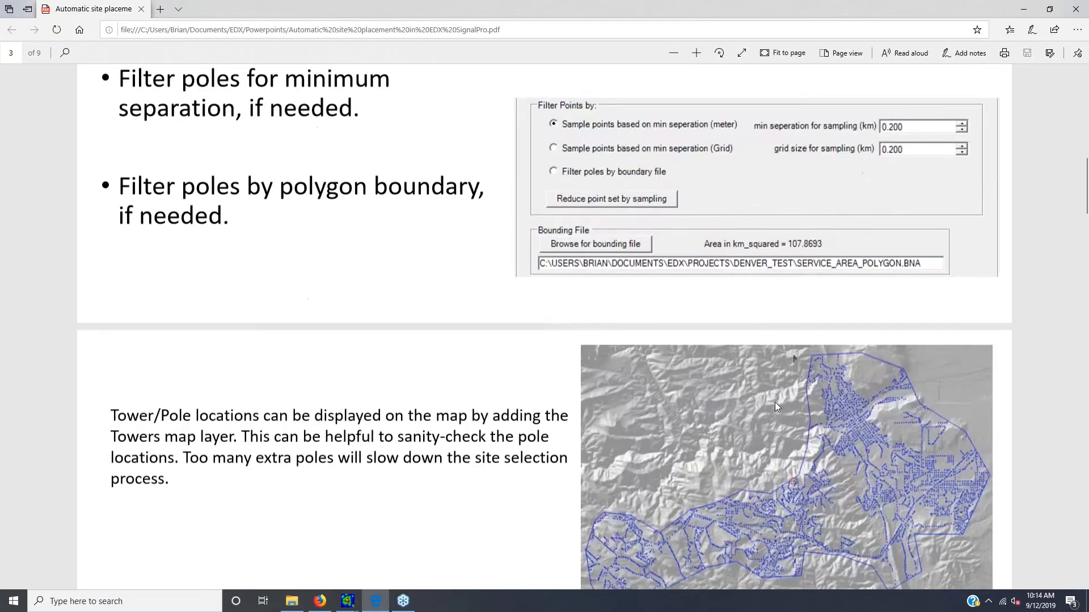
scroll(775, 402, down, 5)
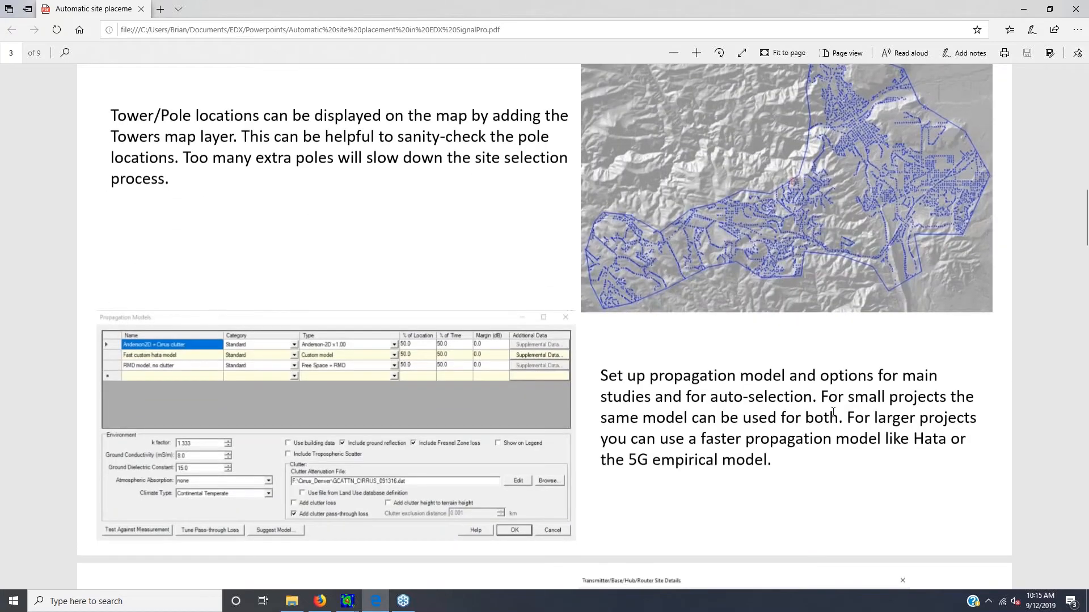
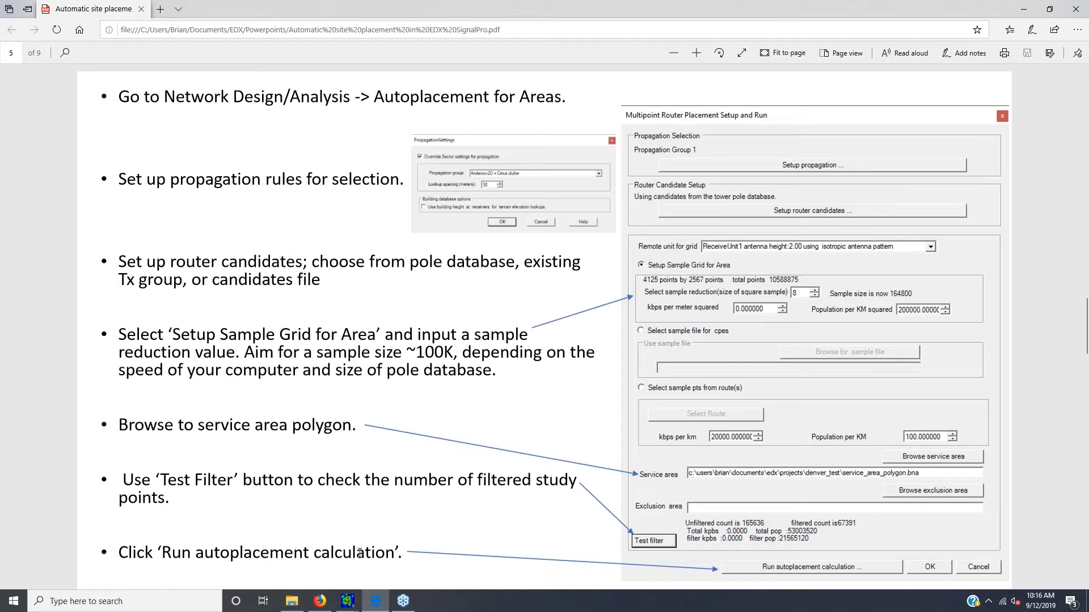
Return to EDX SignalPro, open Autoplacement for Areas, and move its setup window aside to uncover the map
click(349, 602)
click(127, 555)
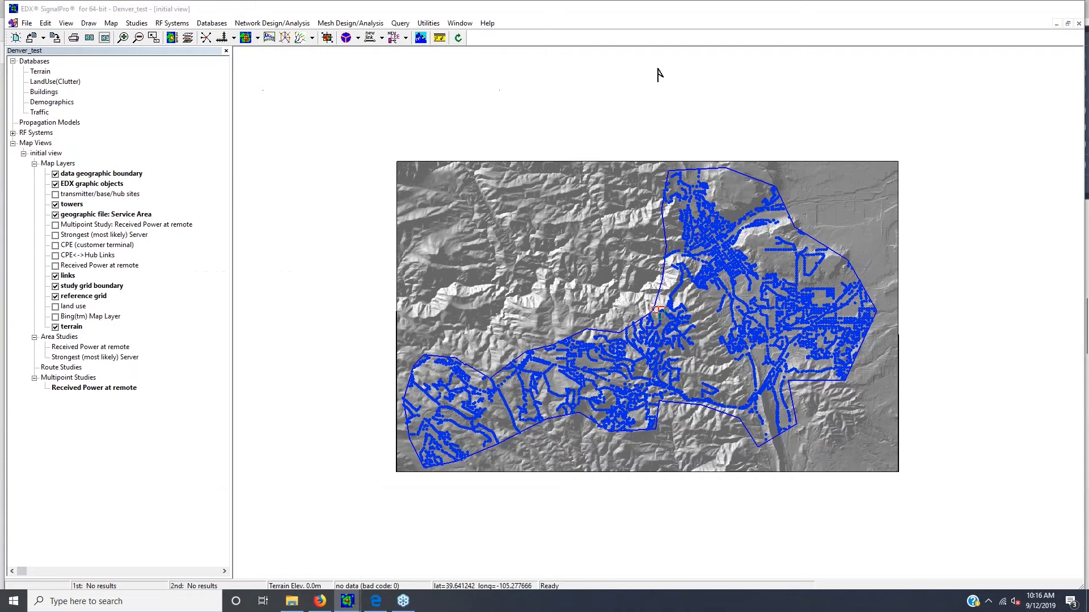
click(247, 23)
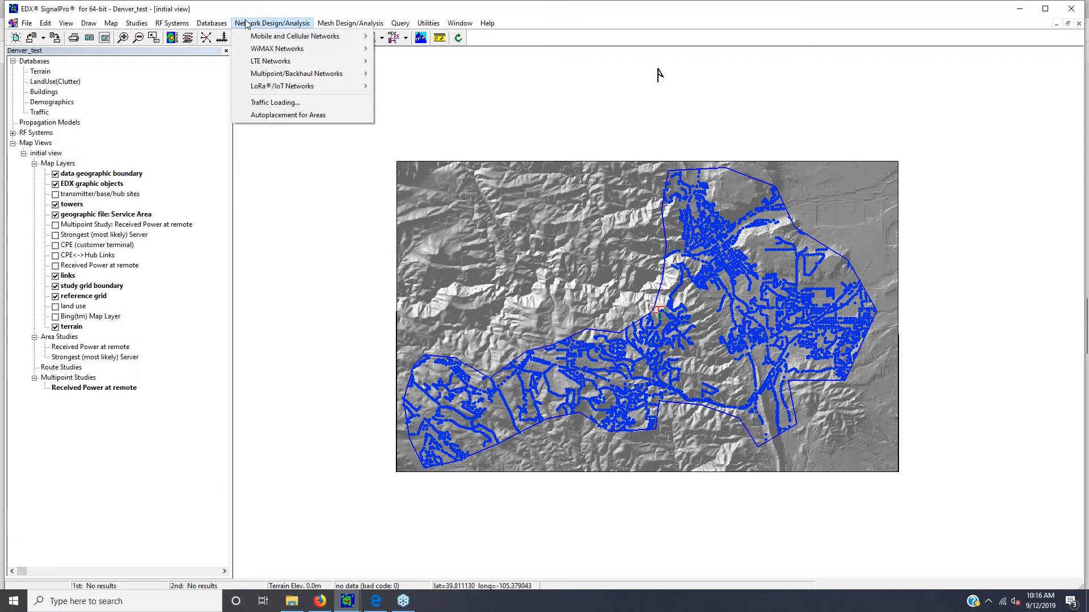
click(278, 116)
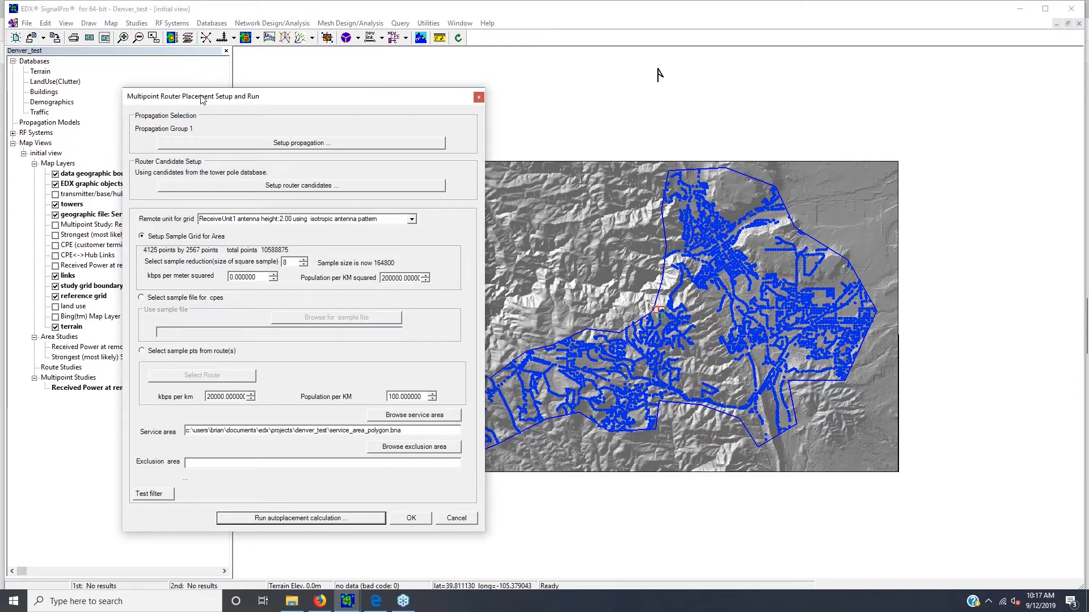
drag(203, 99, 659, 74)
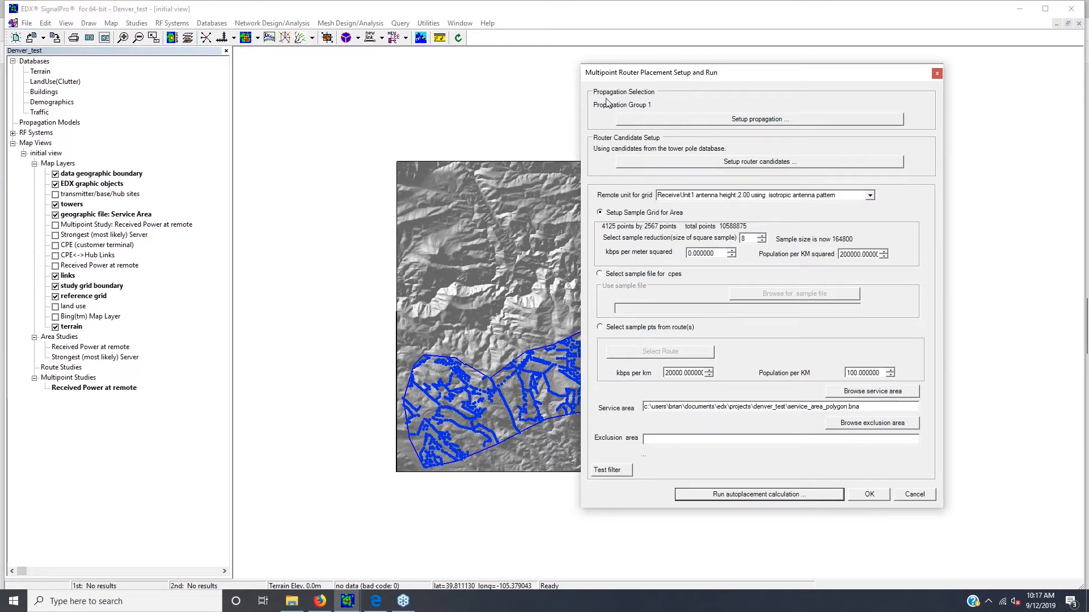
Configure autoplacement propagation with Global Group Model 1, trying a 100 m lookup spacing before setting it to 30 m
click(653, 123)
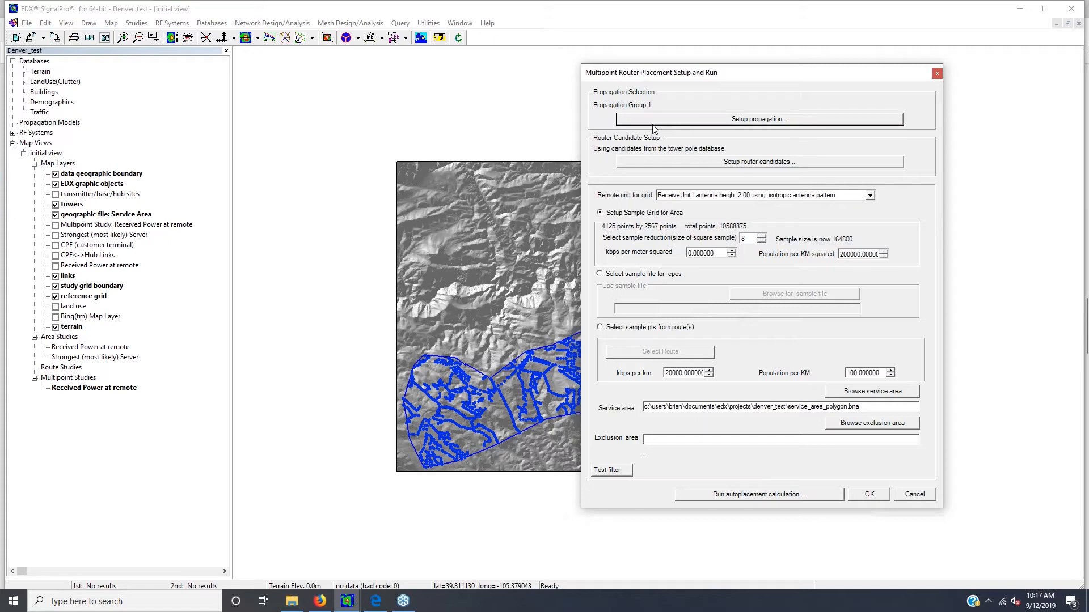
drag(215, 143, 363, 190)
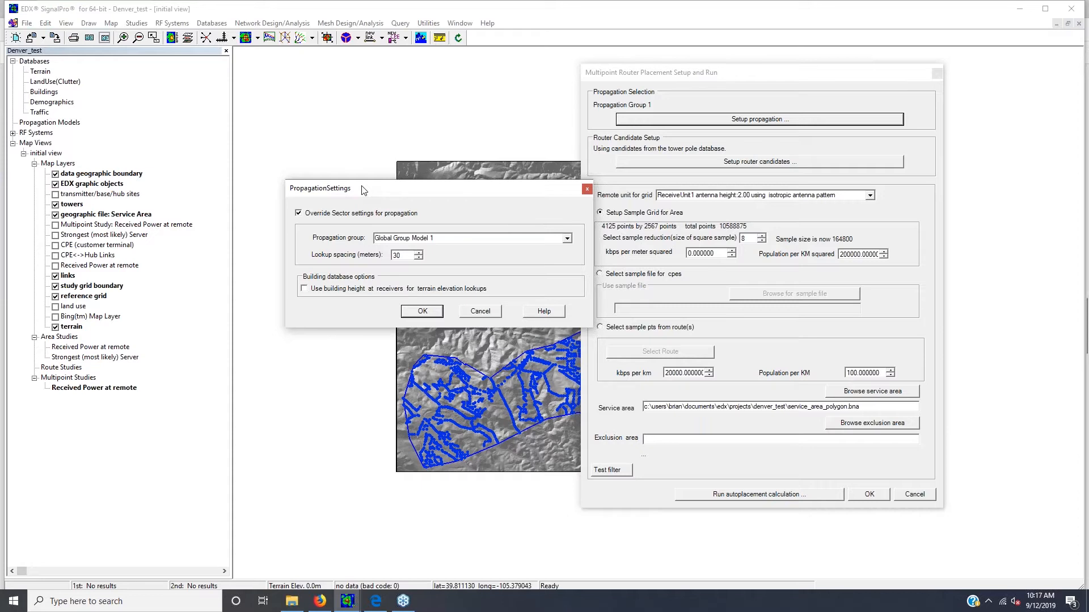
click(567, 239)
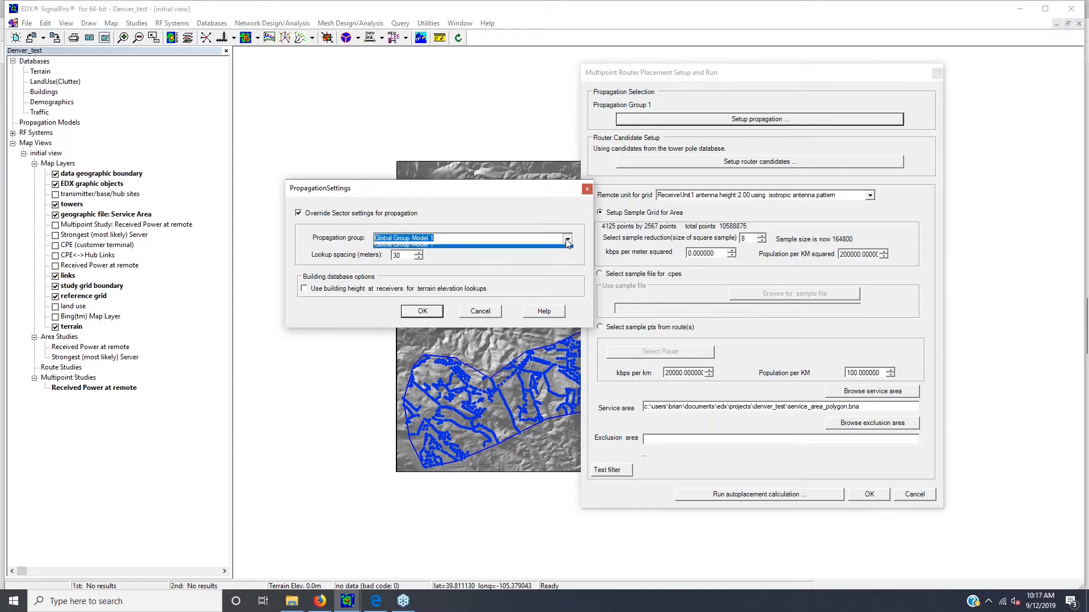
click(567, 240)
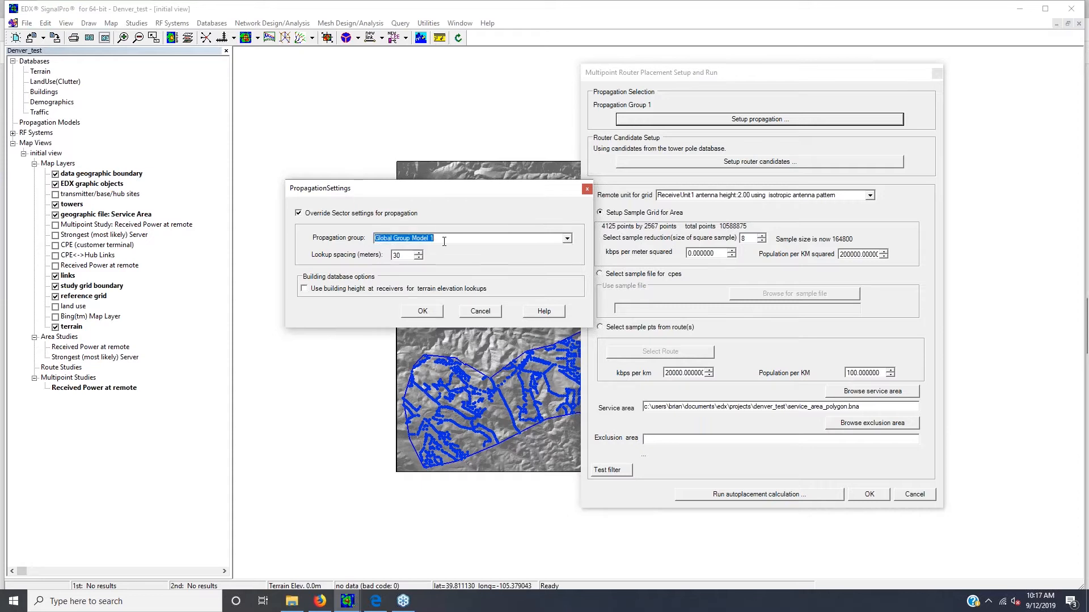
key(Tab)
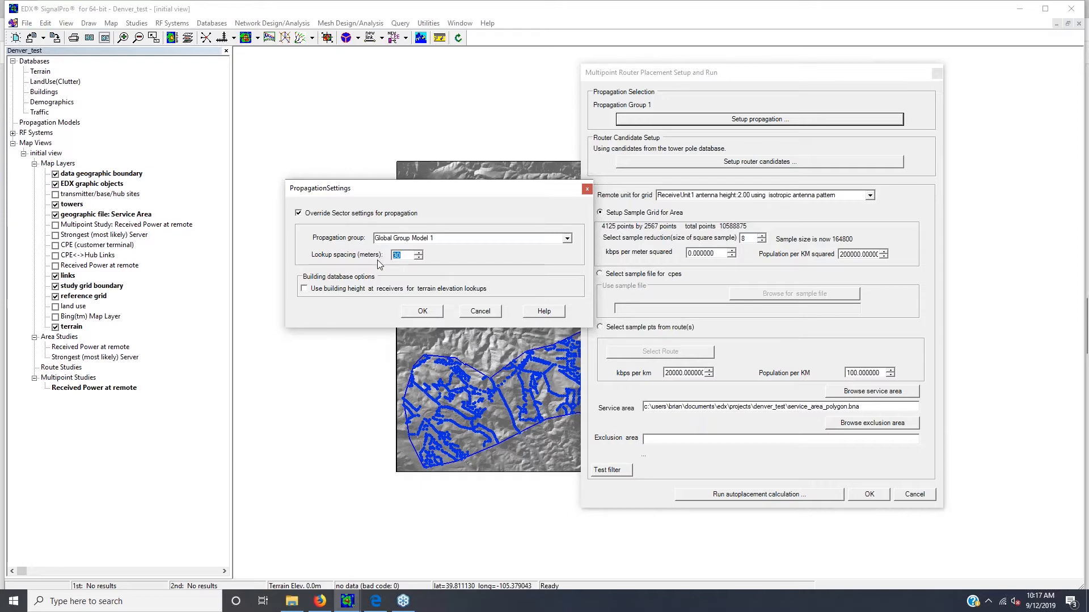
text(100)
double_click(404, 254)
text(30)
click(434, 314)
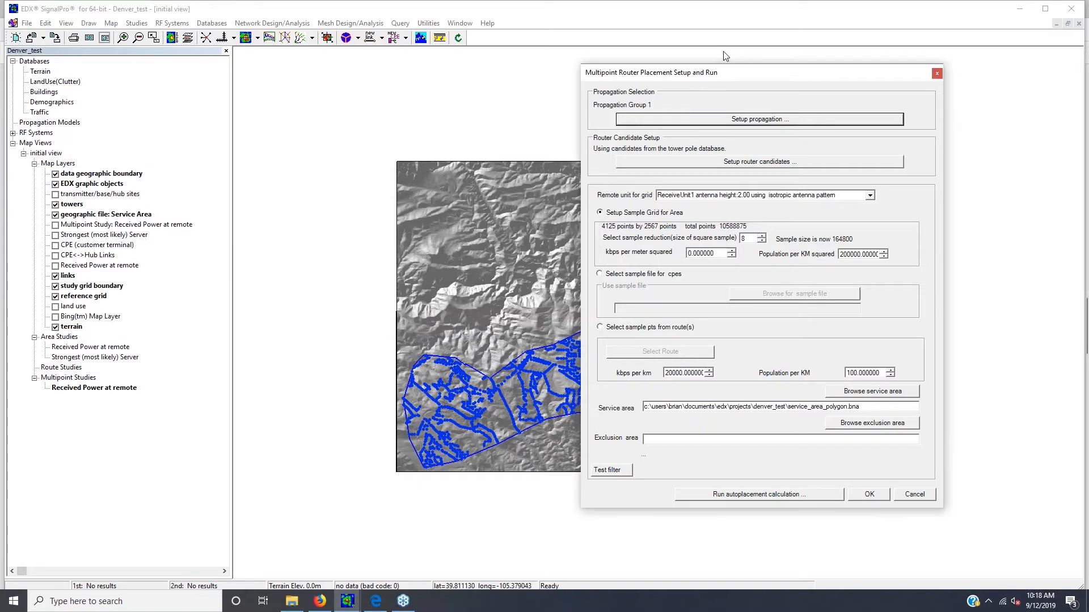
Open the router candidates setup, try the existing Master group as the source, and return the selection to the pole database
click(790, 163)
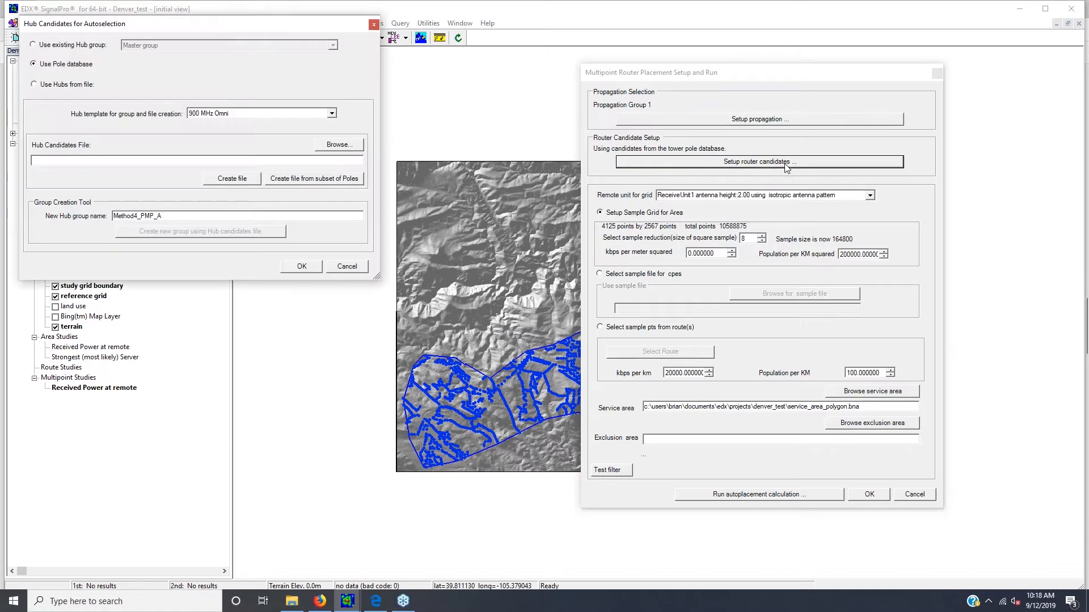
drag(184, 34, 412, 132)
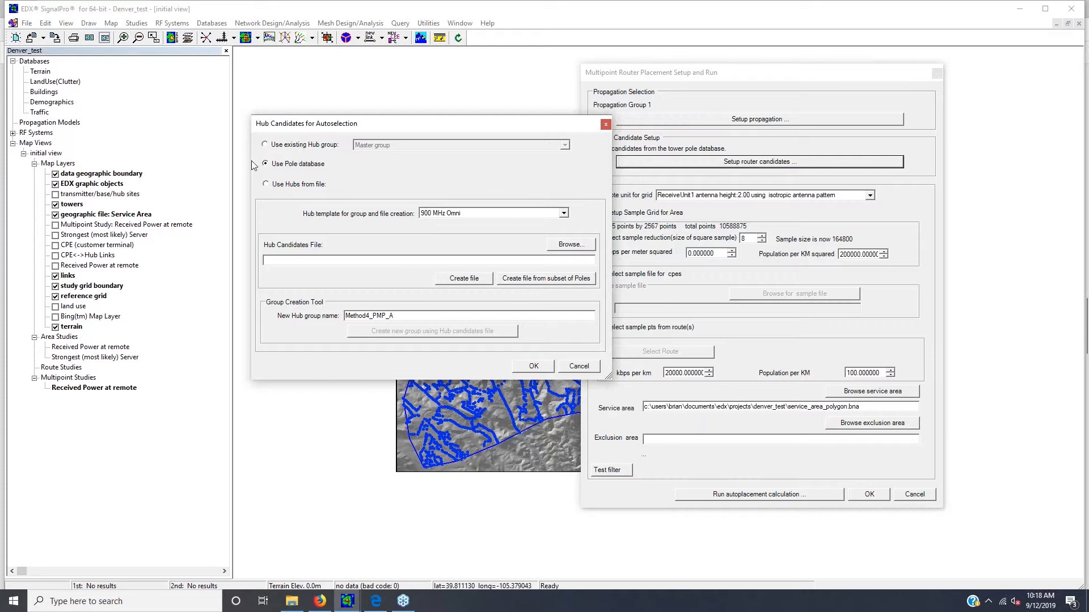
click(269, 145)
click(373, 145)
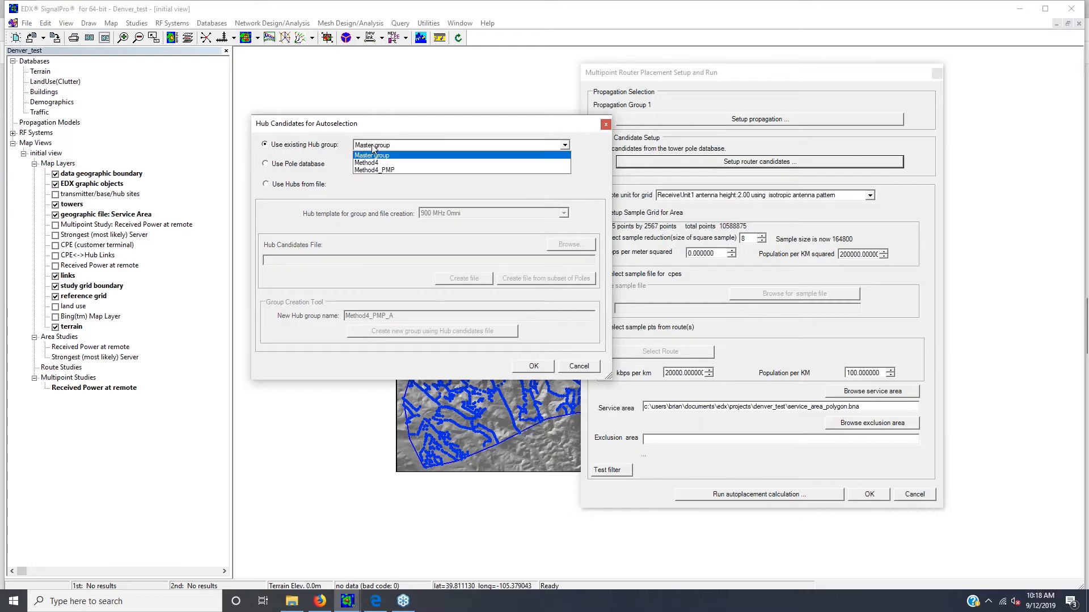
click(371, 152)
click(288, 165)
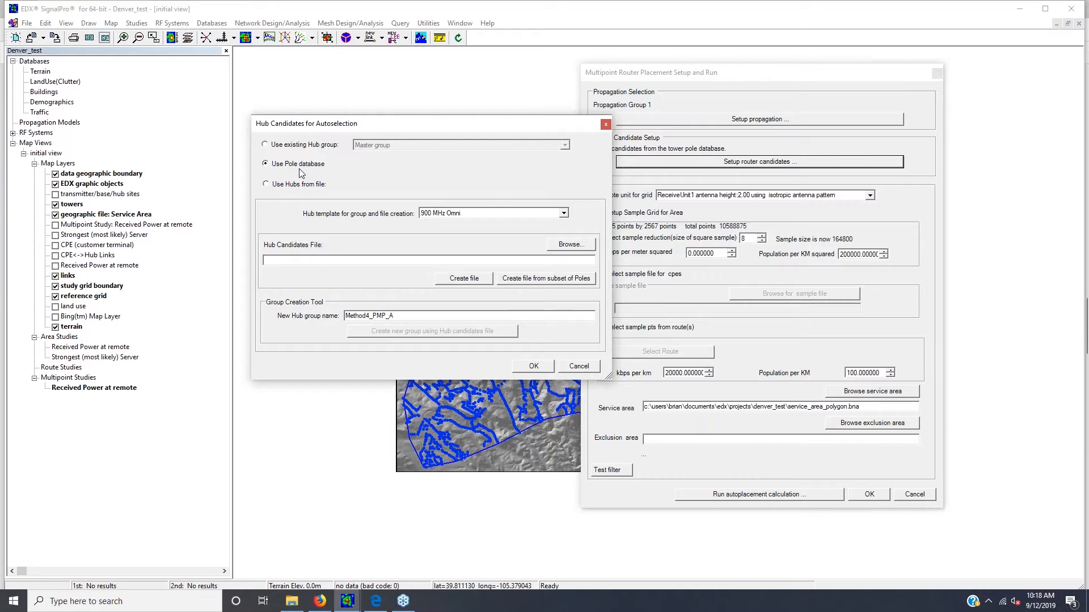
drag(405, 316, 339, 318)
click(531, 367)
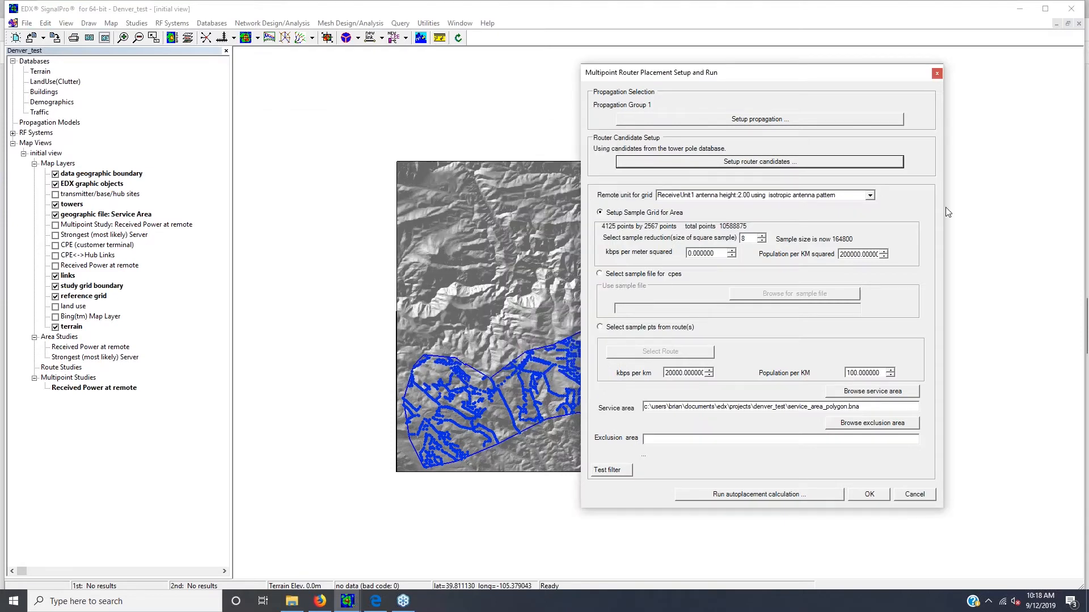
Choose ReceiveUnit1 as the remote unit for the grid and use the Setup Sample Grid for Area option
click(869, 196)
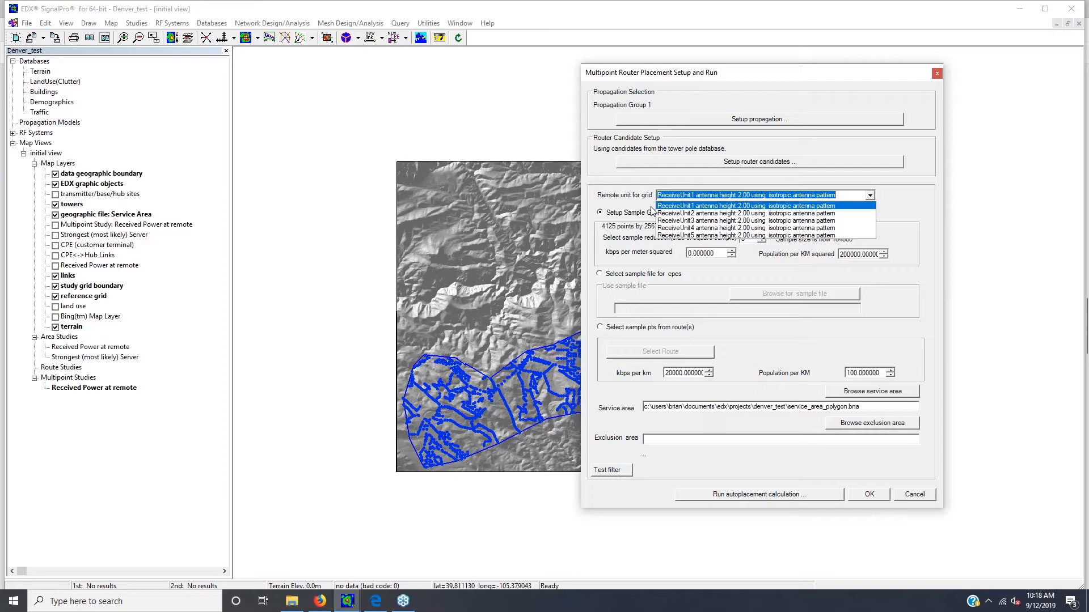
click(685, 207)
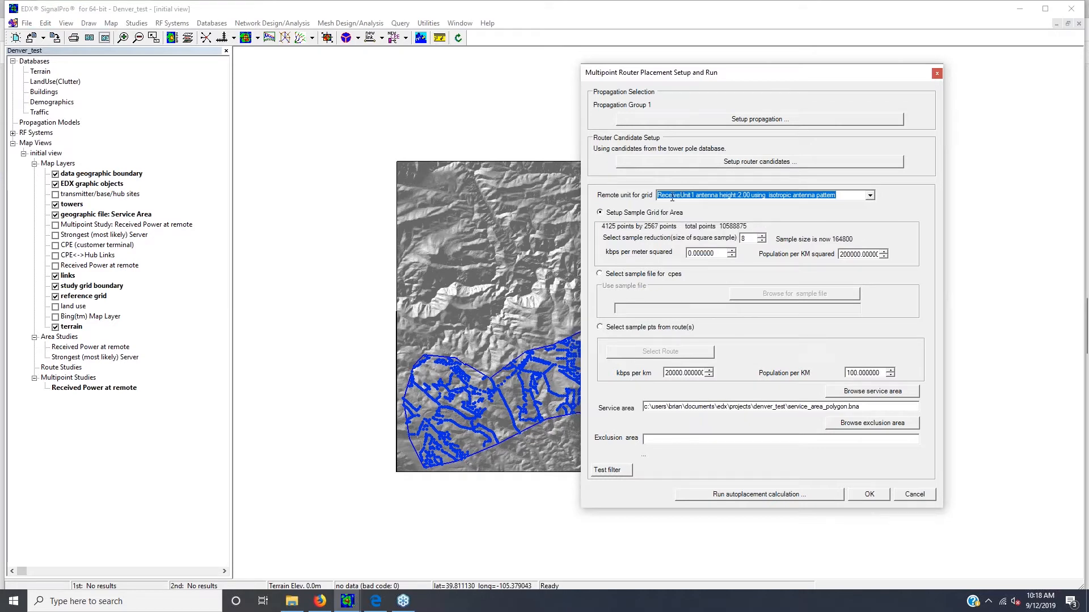
click(600, 214)
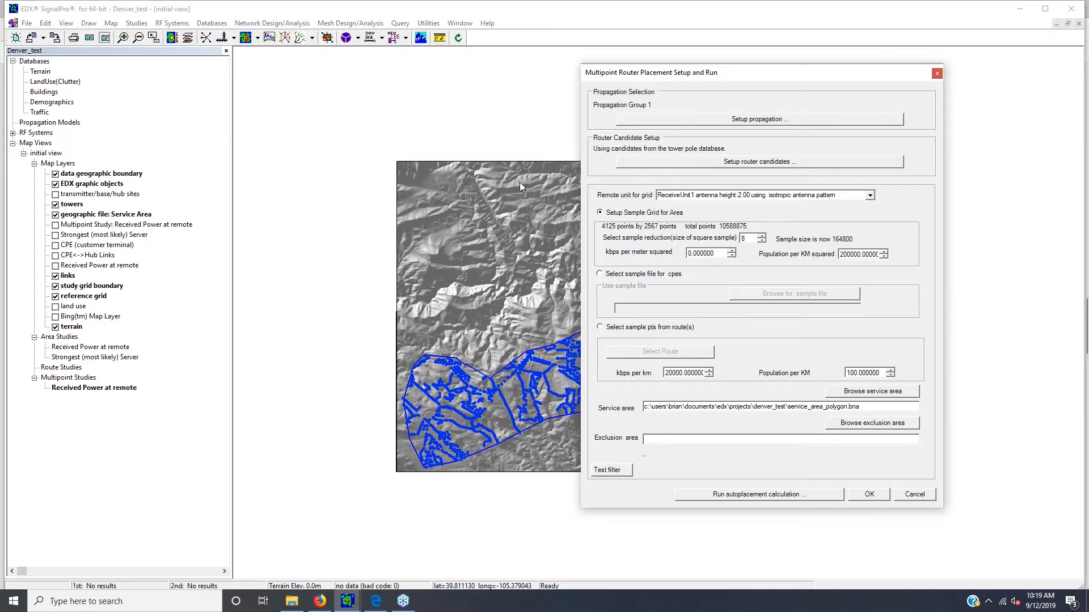
Try other sample reduction values for the area's sample grid, finishing with a reduction of 8
double_click(747, 239)
click(750, 239)
click(746, 241)
key(BackSpace)
text(1)
text(8)
text(2)
click(745, 239)
double_click(747, 238)
Switch to the automatic site placement PDF in the browser and read the guidance on choosing a sample reduction value
click(377, 601)
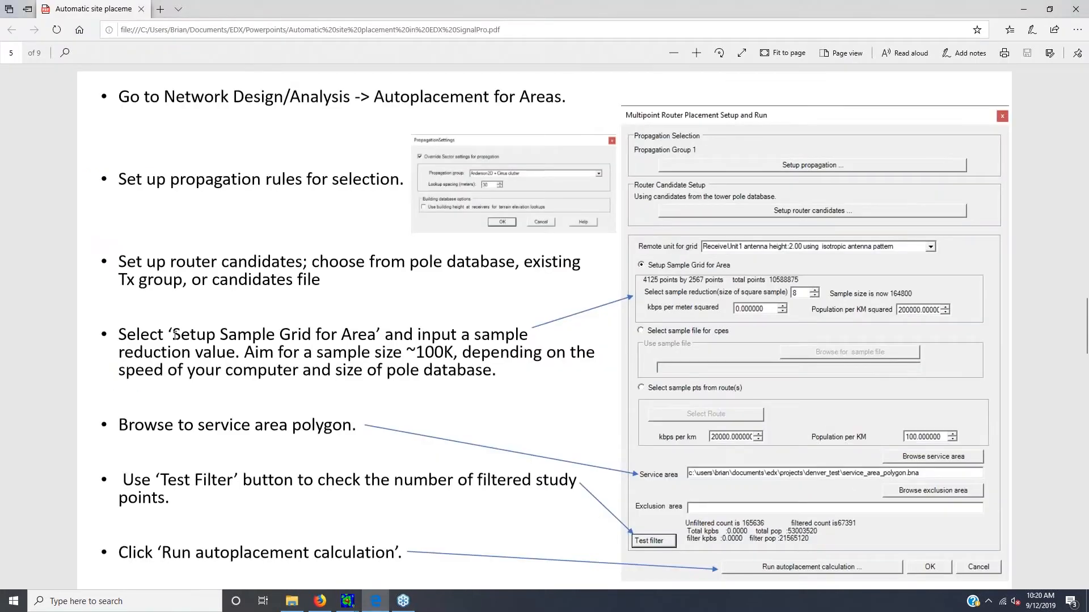
drag(119, 334, 501, 370)
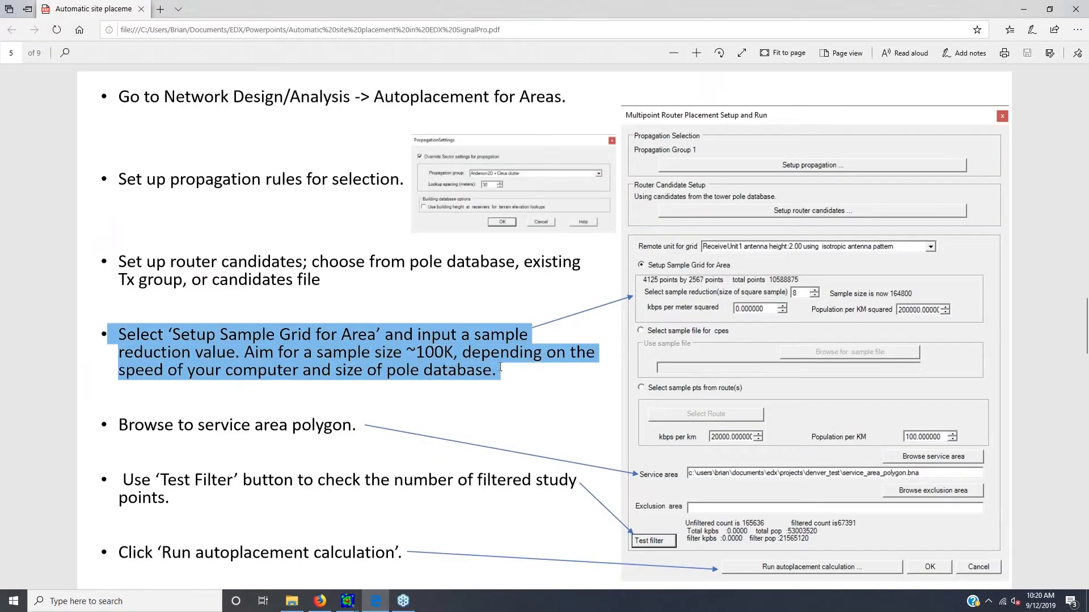
click(302, 353)
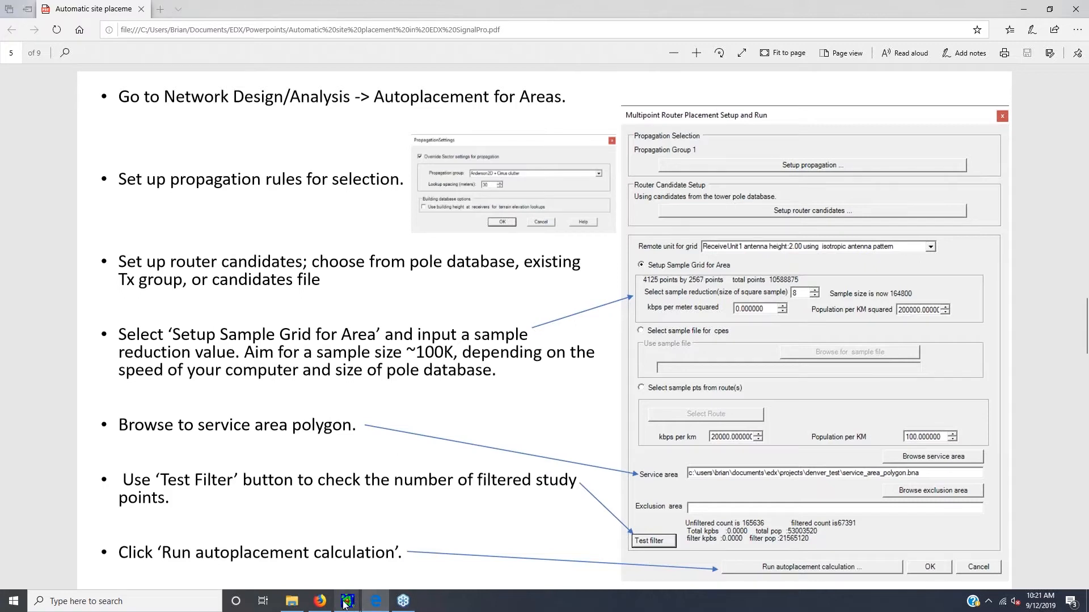
Return to EDX SignalPro, test the filter for the service_area_polygon.bna service area, and recheck the propagation settings
mouse_move(342, 605)
click(627, 557)
drag(866, 406, 788, 407)
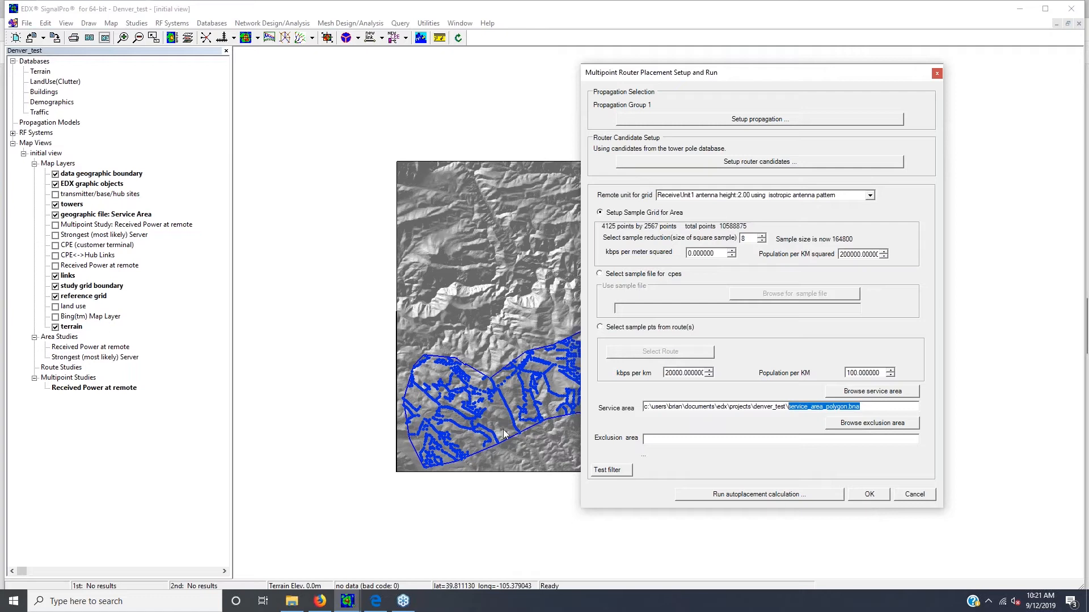
click(607, 470)
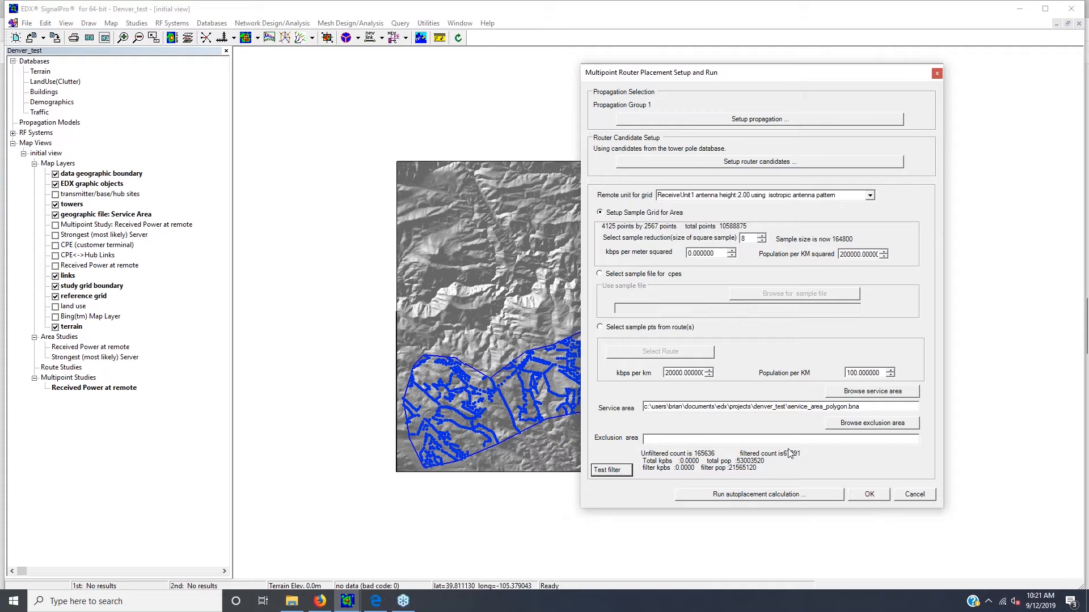
click(645, 118)
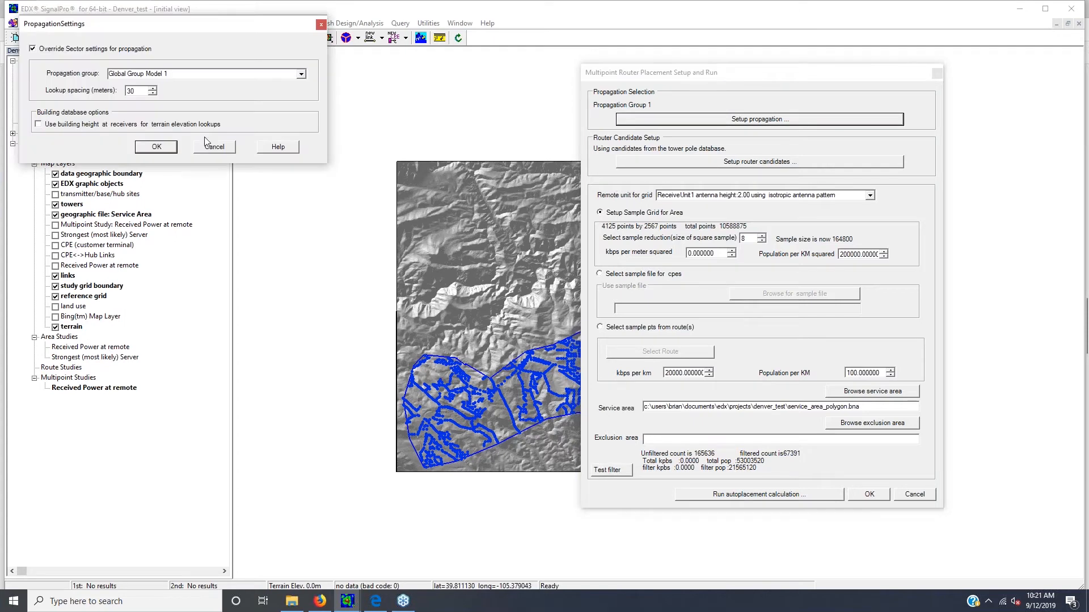
click(212, 149)
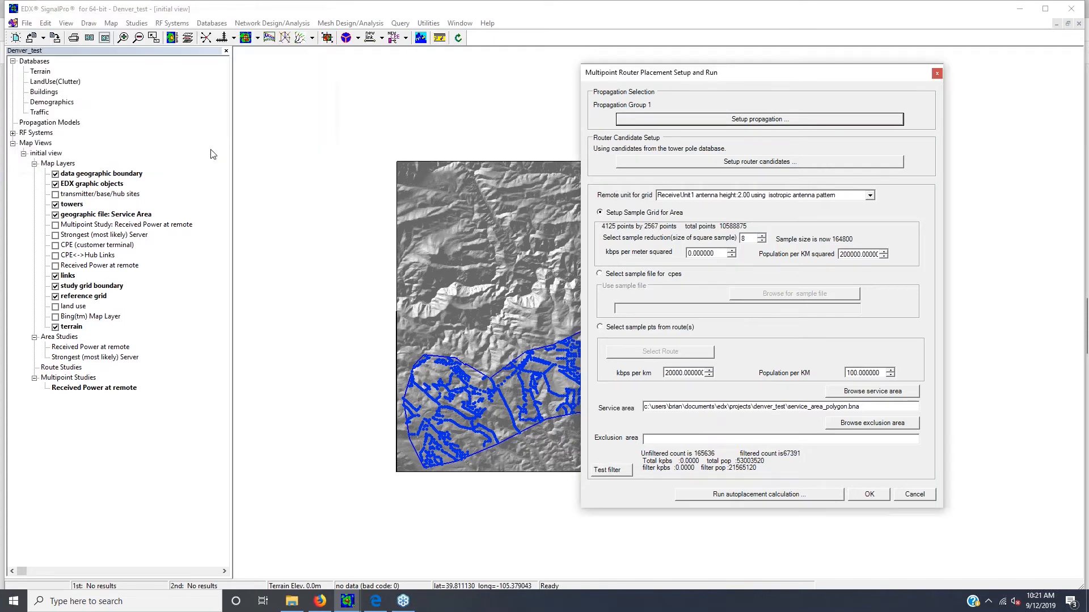
Open the autoplacement calculation window, move it aside, and review its new group name and the available router templates
click(732, 495)
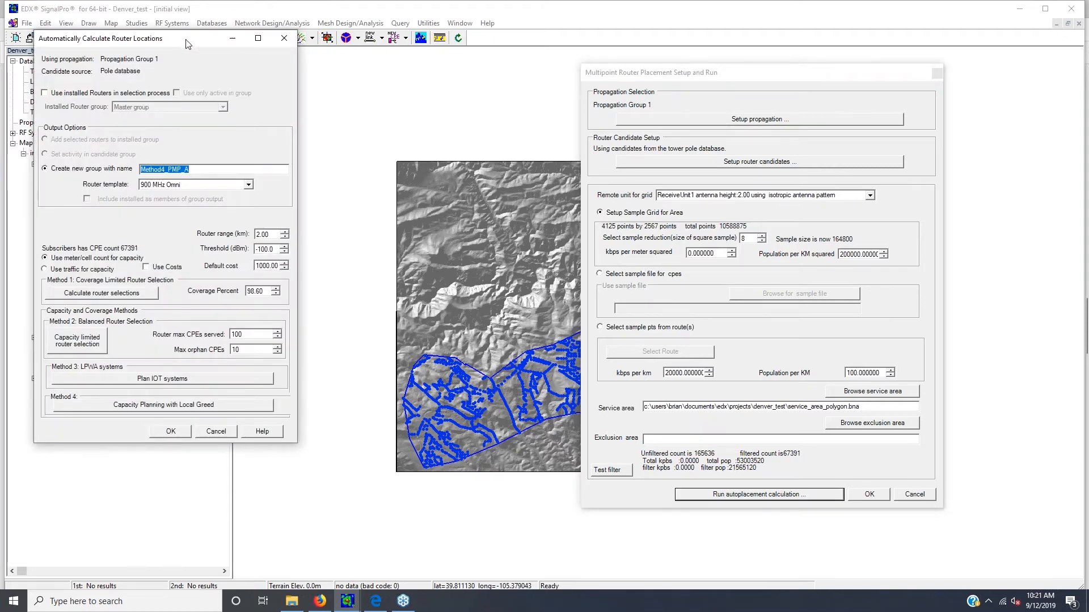
drag(196, 39, 269, 55)
drag(523, 102, 647, 72)
click(652, 203)
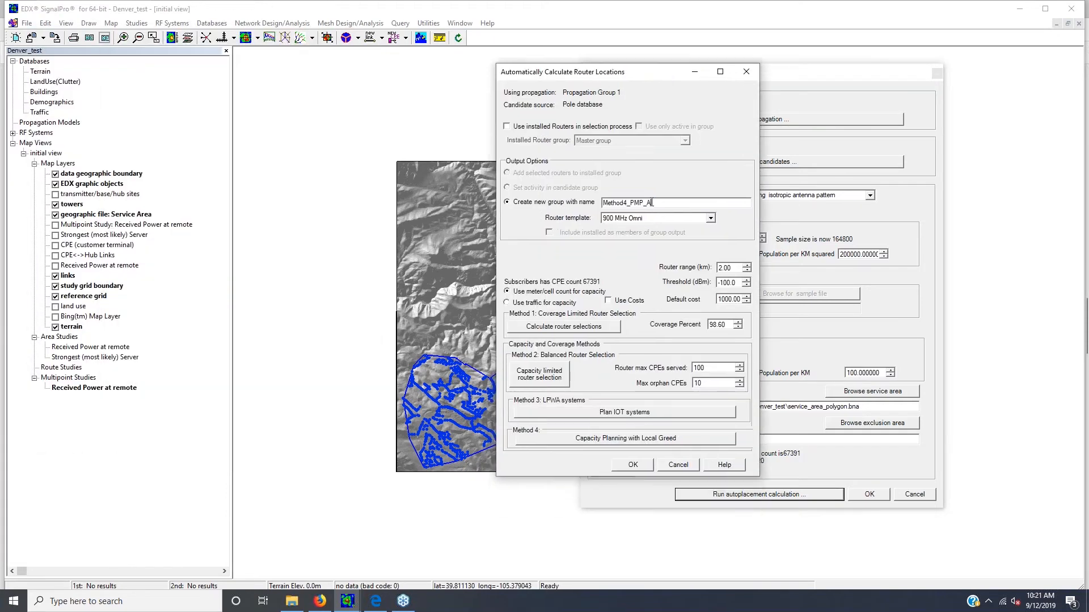
drag(652, 202, 648, 201)
click(710, 219)
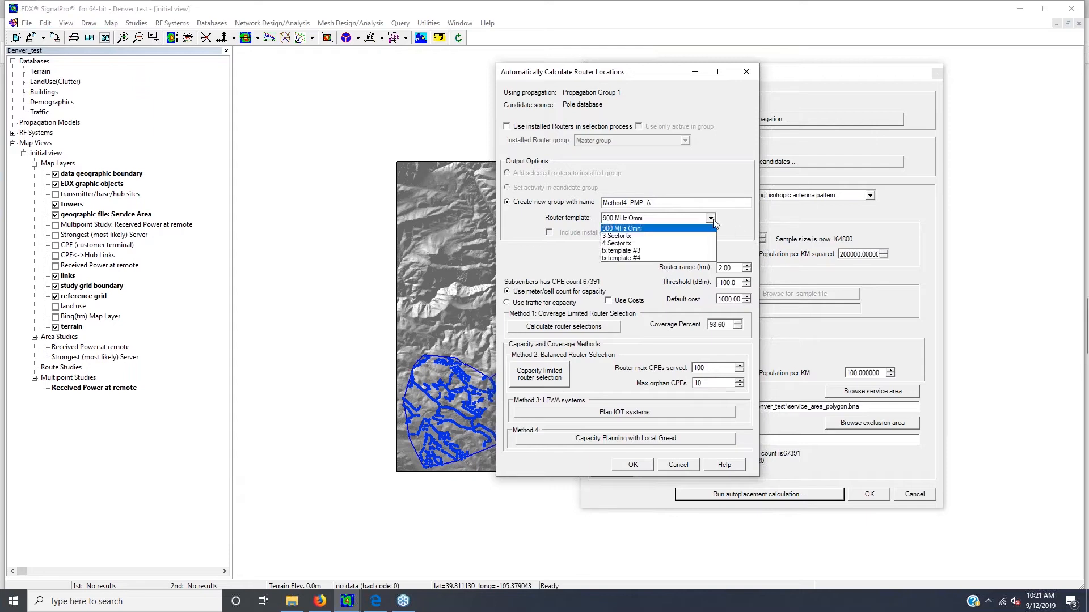
click(710, 219)
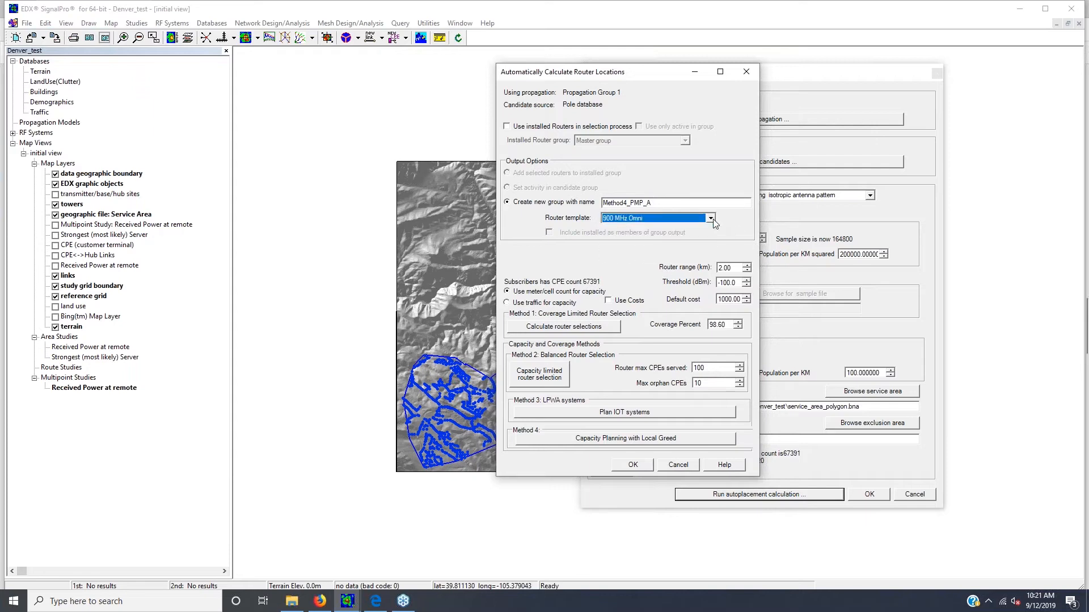
Review the router range, signal threshold and maximum CPEs served settings for calculating router locations
double_click(726, 268)
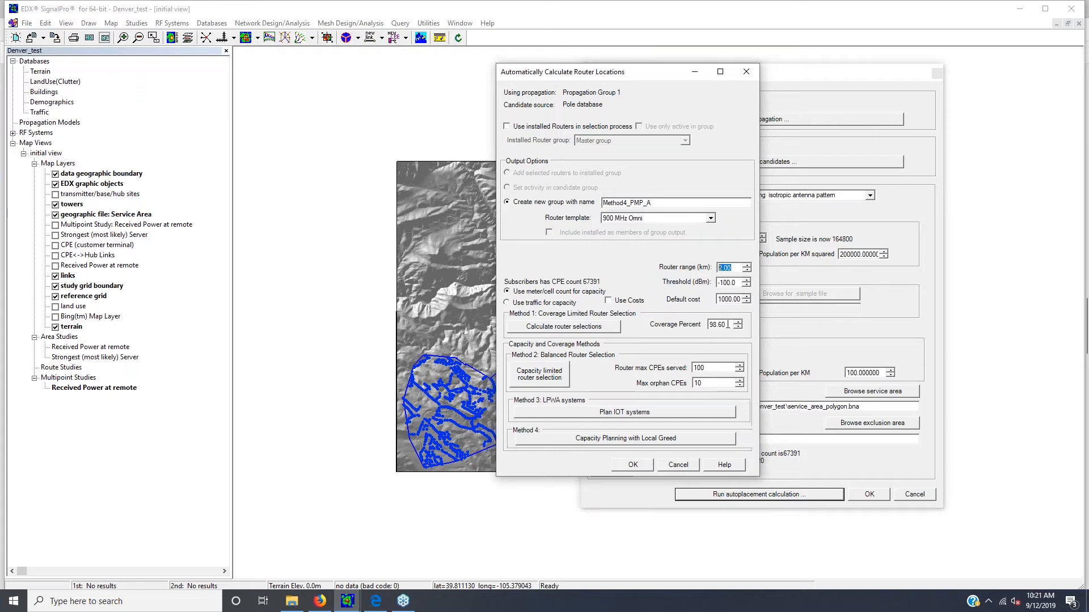
double_click(737, 282)
key(shift+Tab)
drag(736, 282, 718, 282)
key(Tab)
drag(710, 368, 685, 370)
Open Method 4 Capacity Planning with Local Greed, and switch to the PDF to read the slide on output options and placement methods
click(595, 439)
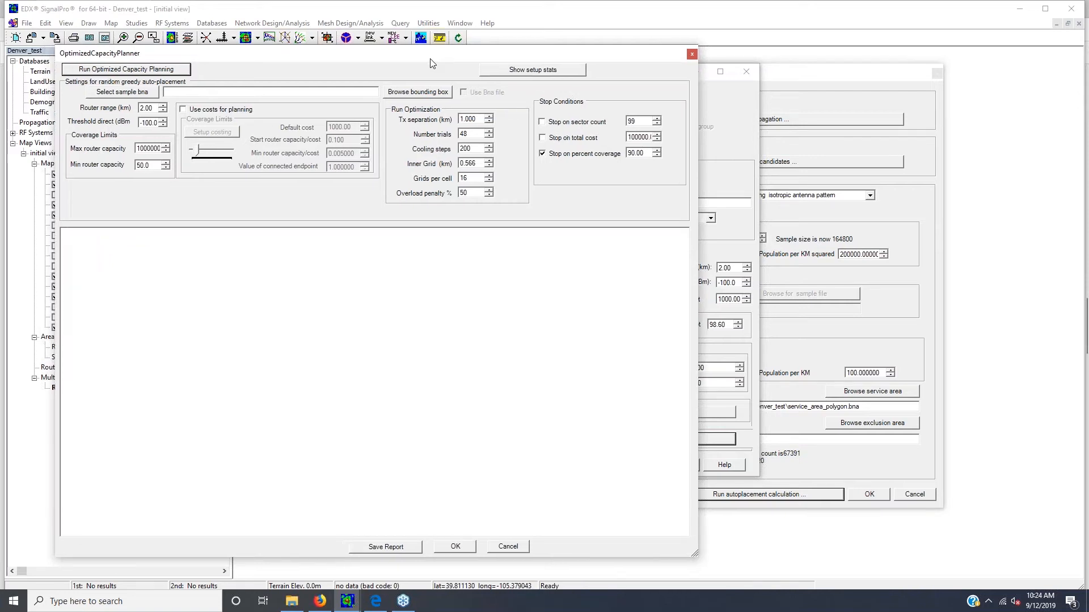
drag(425, 62, 740, 50)
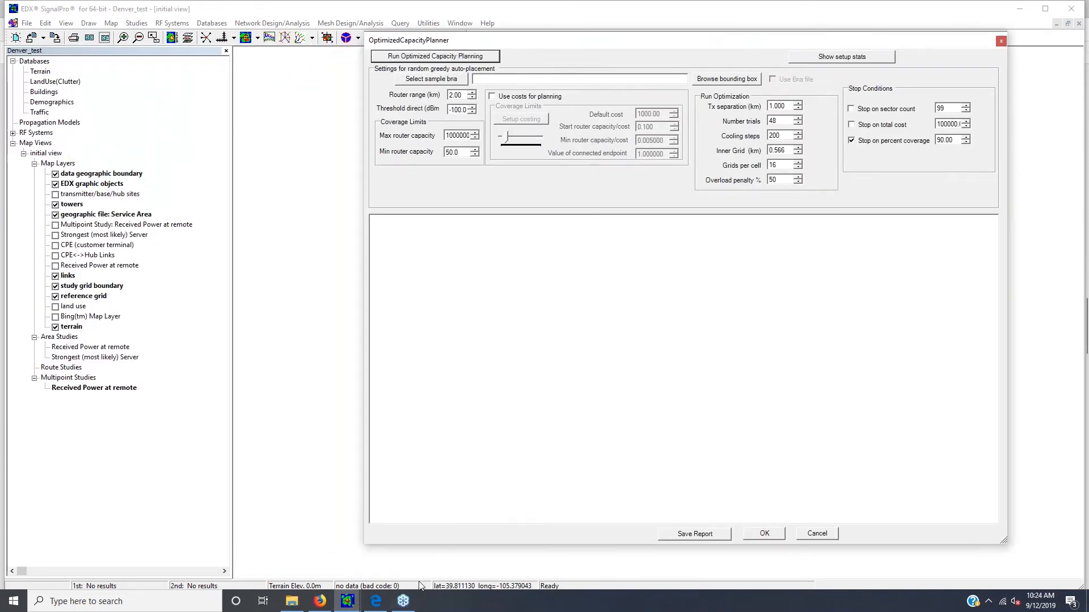
click(376, 601)
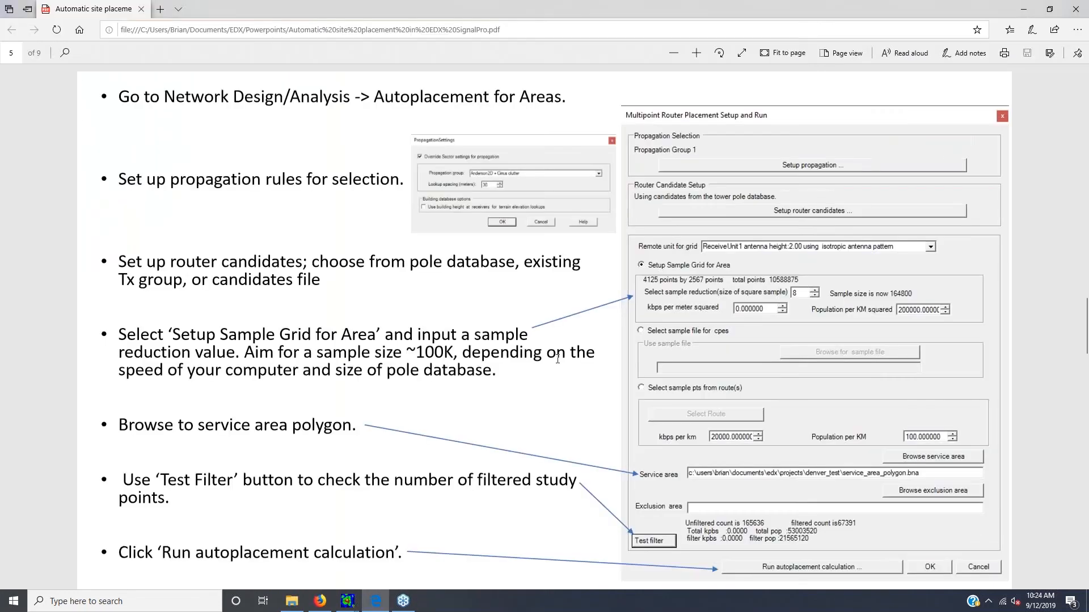
scroll(663, 301, down, 1)
scroll(760, 246, up, 1)
scroll(662, 396, down, 8)
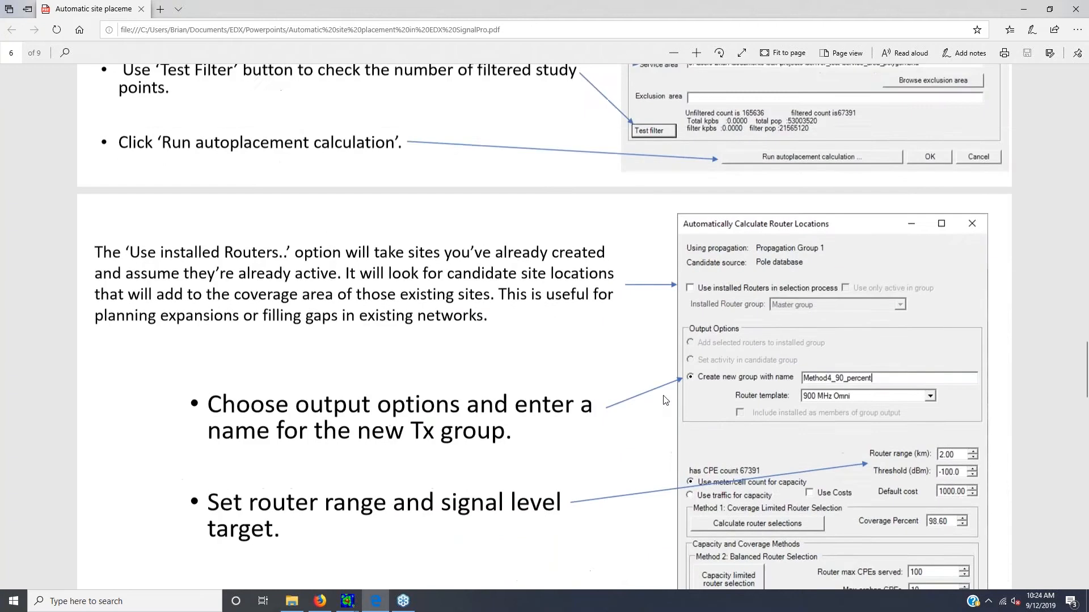
scroll(590, 353, down, 1)
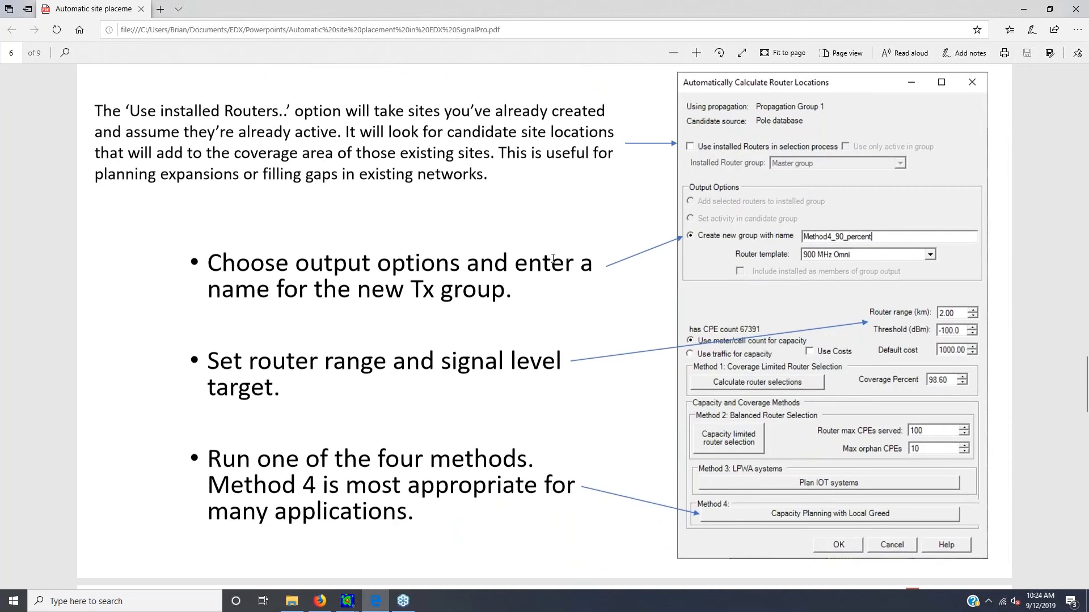
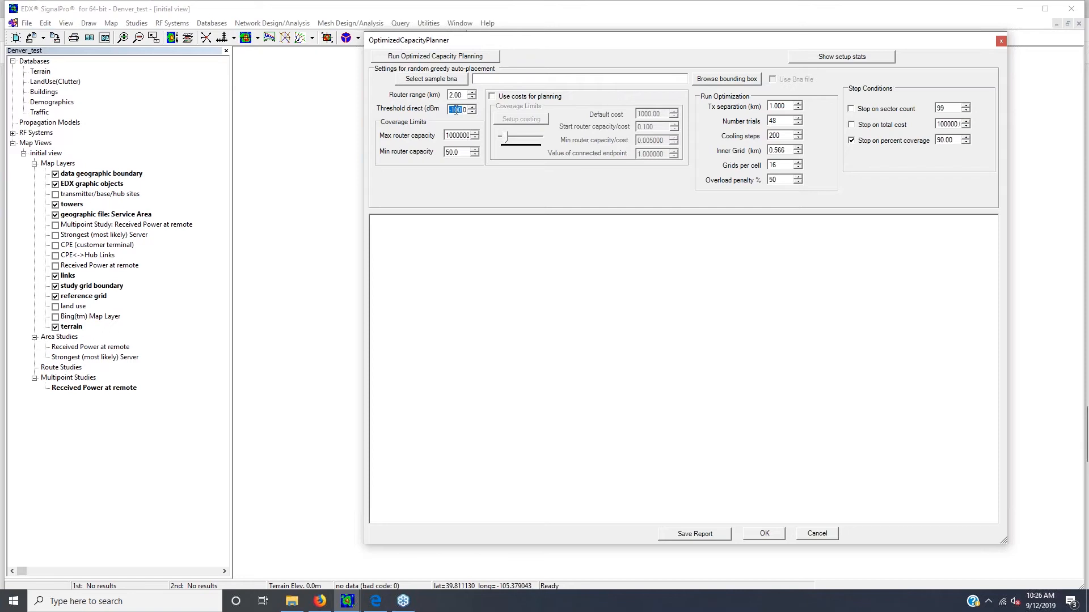
Return to EDX SignalPro and examine the direct threshold and the maximum and minimum router capacity in the capacity planner
click(454, 110)
drag(447, 134, 480, 135)
click(449, 135)
double_click(448, 136)
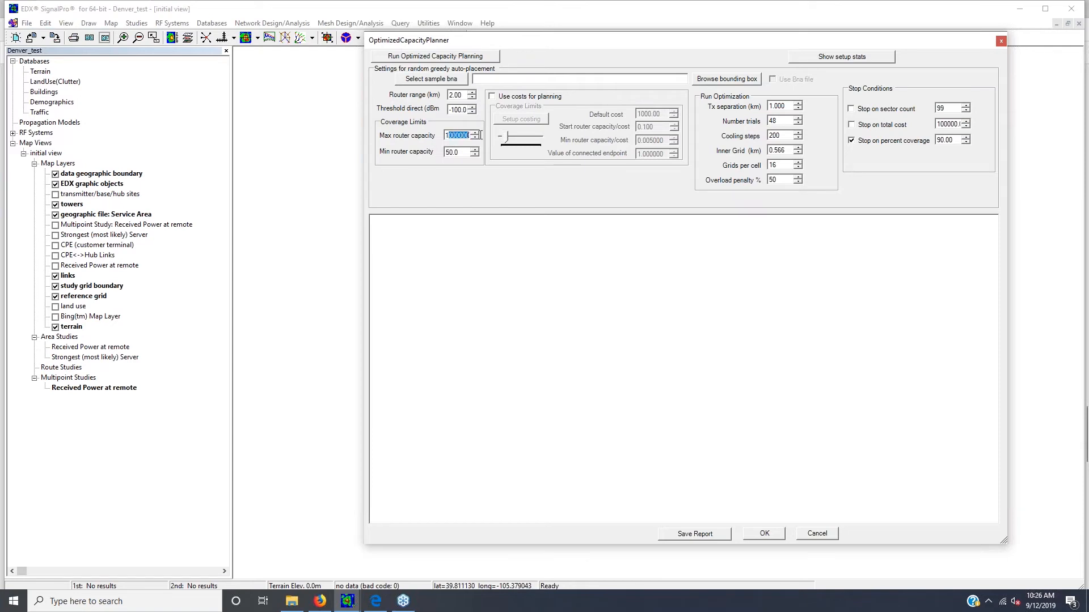
click(449, 136)
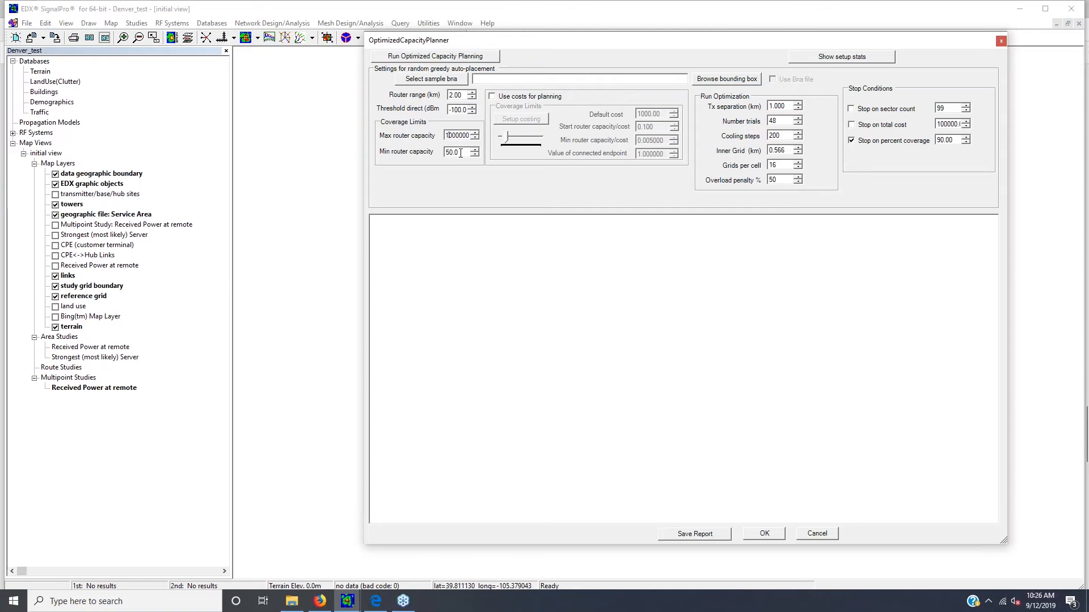
click(465, 153)
drag(465, 153, 438, 153)
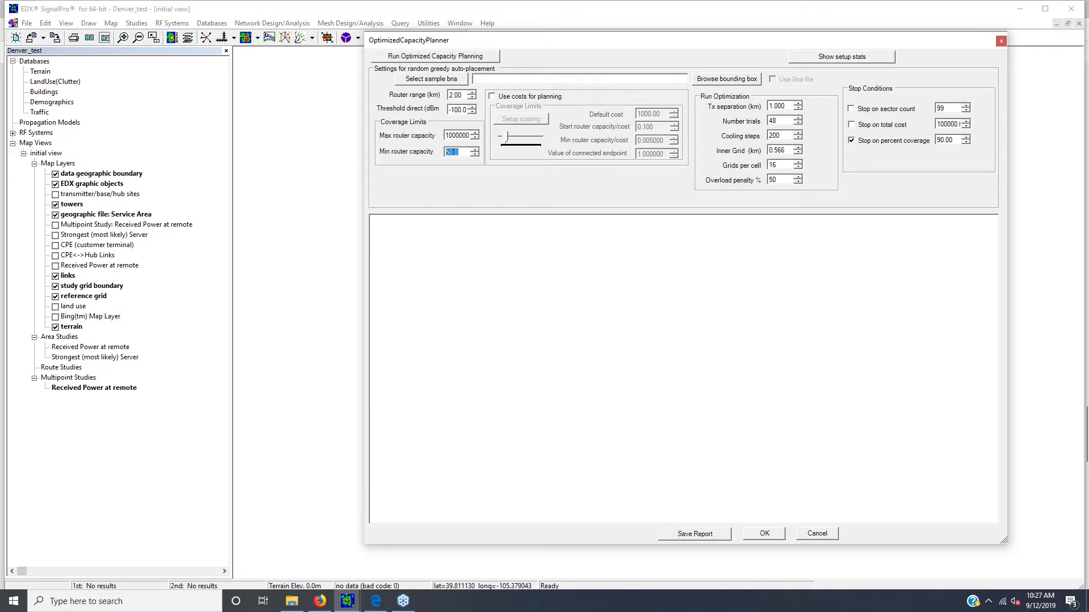
click(462, 155)
Try stopping the capacity planning on a sector count of 10 instead of percent coverage
click(851, 141)
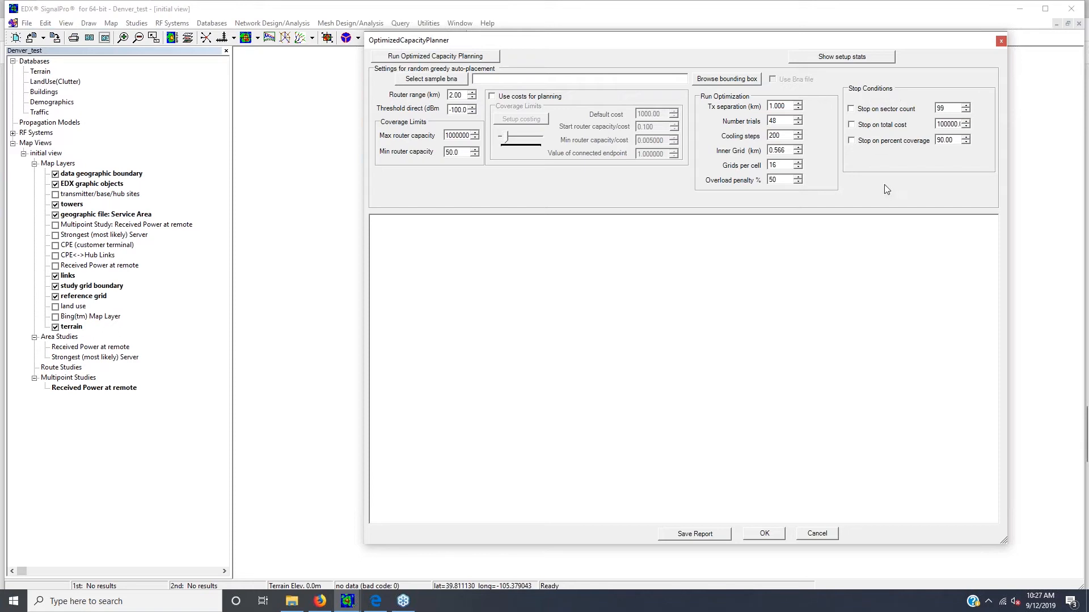
click(851, 110)
key(Tab)
text(10)
double_click(933, 108)
click(851, 109)
drag(954, 143, 922, 151)
click(852, 140)
Try cost-based planning and the total cost stop condition, and re-enable stopping on percent coverage
click(492, 96)
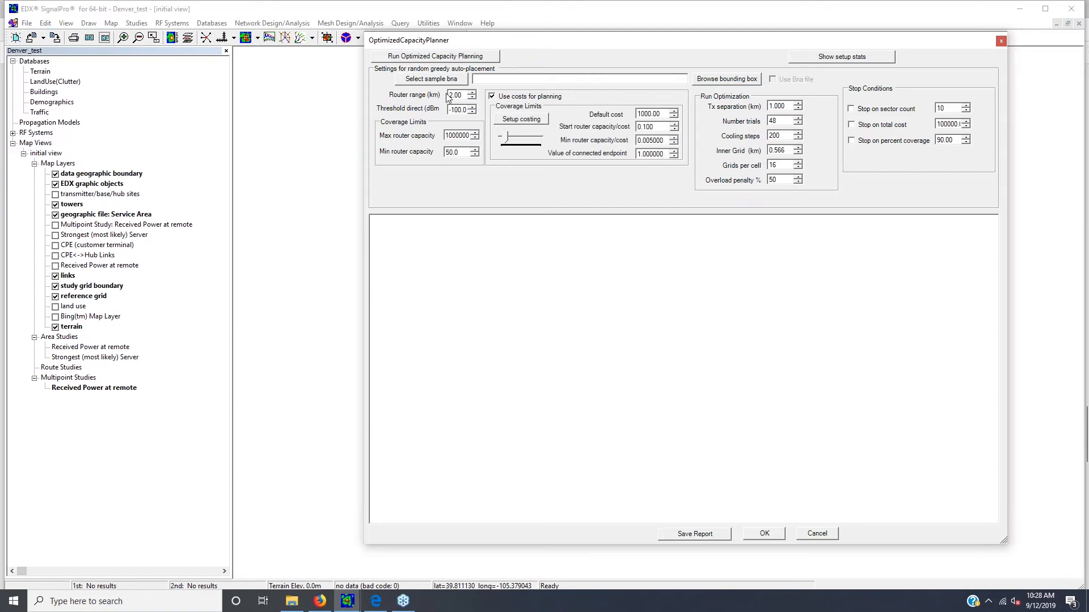
click(492, 97)
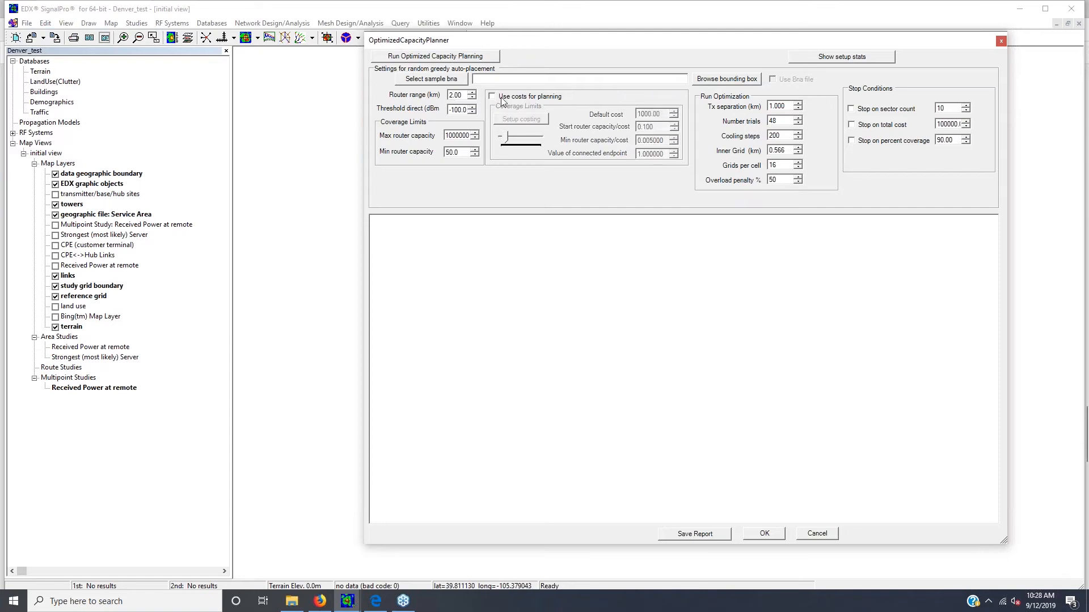
click(851, 125)
click(852, 125)
click(851, 141)
Examine the Tx separation setting in the capacity planner's run optimization options
double_click(778, 106)
click(787, 106)
drag(786, 106, 751, 106)
click(788, 106)
drag(789, 106, 768, 106)
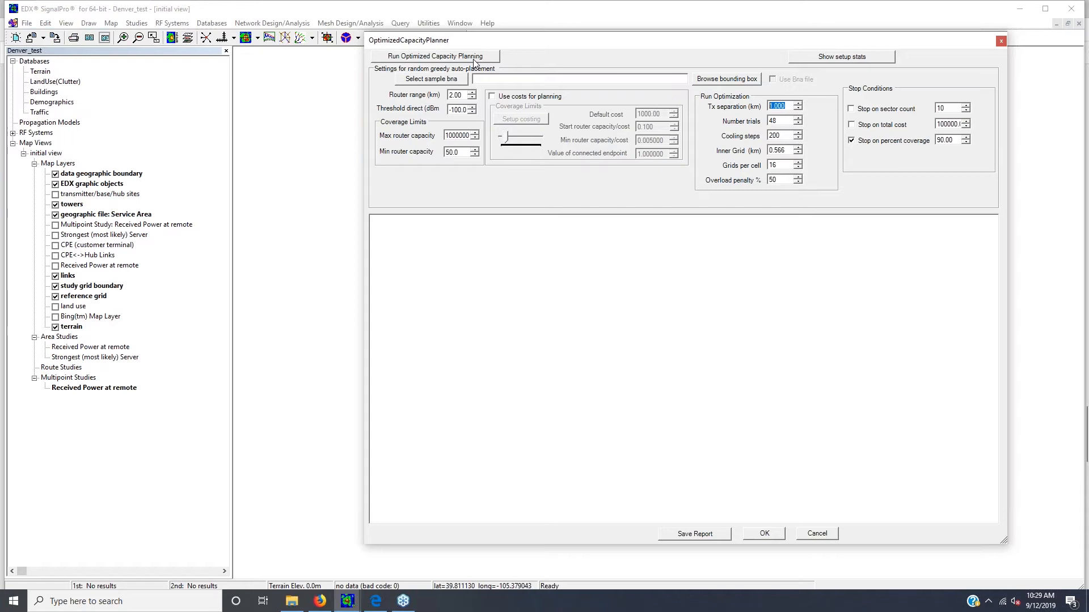
Cancel the capacity planner, router location and autoplacement setup windows without running the calculation
click(800, 537)
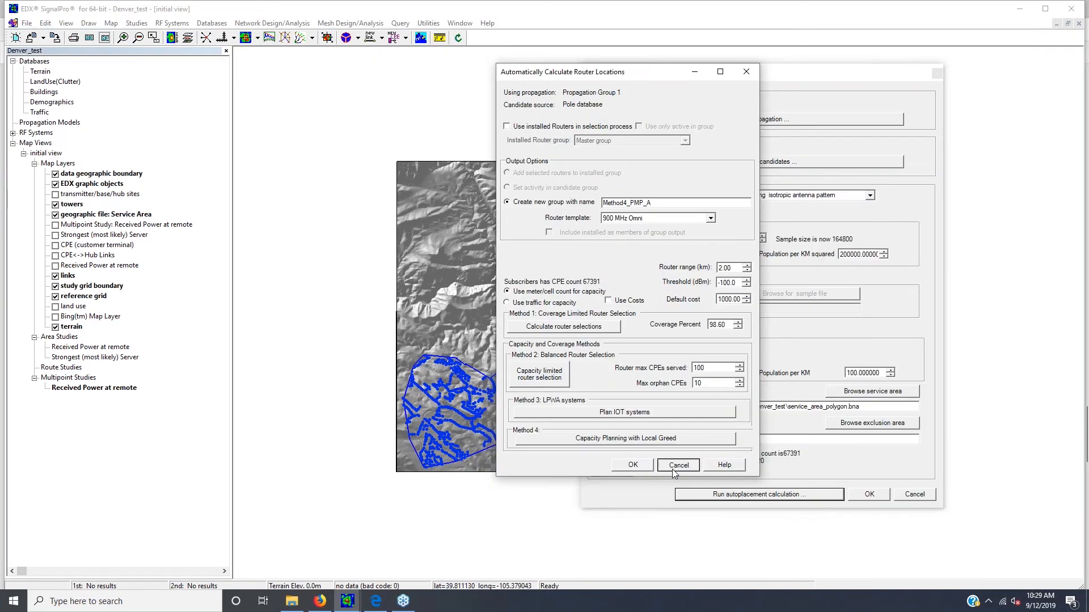
click(674, 468)
click(915, 495)
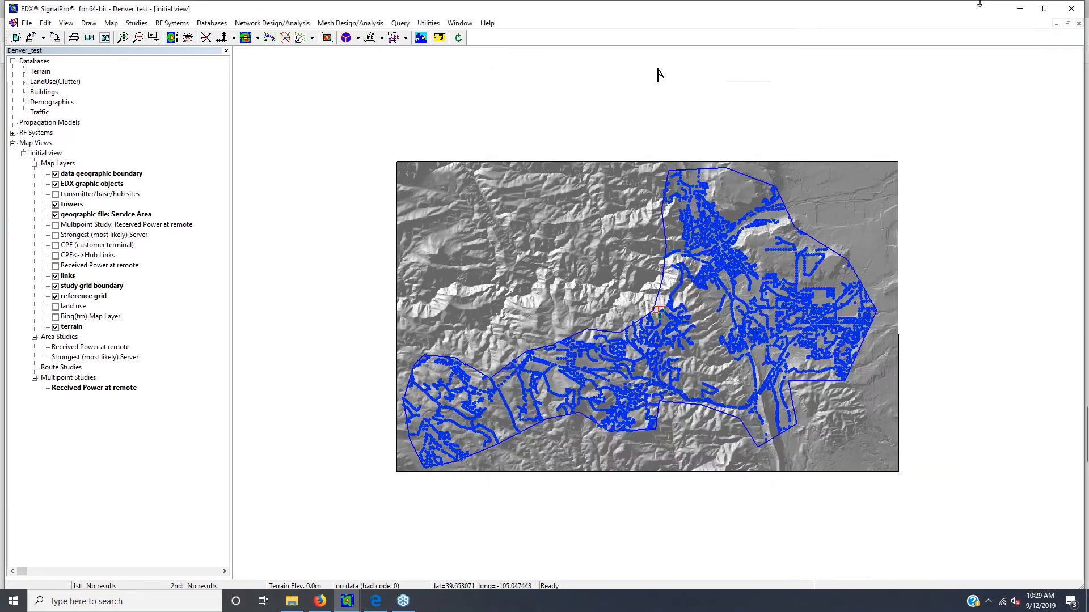
Switch to the Auto-Router_Denver1 project and place its auto-selection results window in clear view
click(1019, 14)
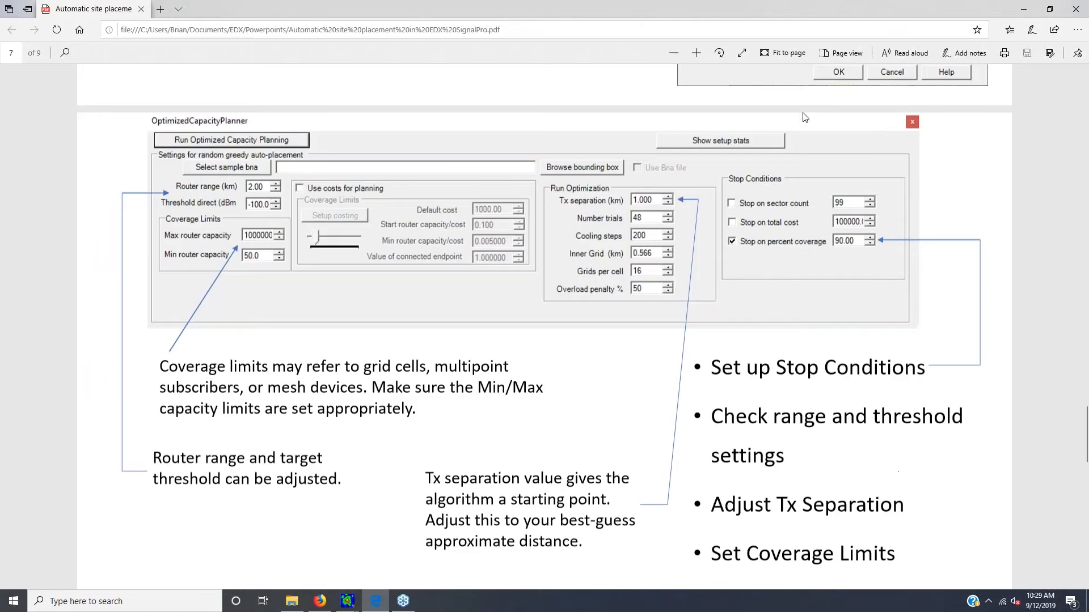
click(347, 608)
click(428, 537)
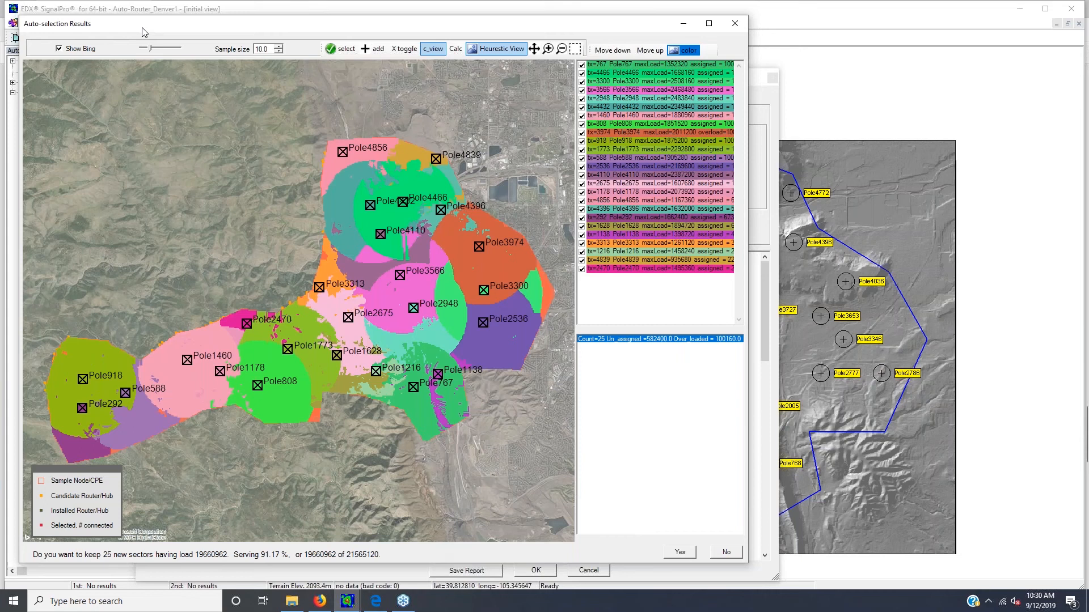
drag(141, 32, 376, 49)
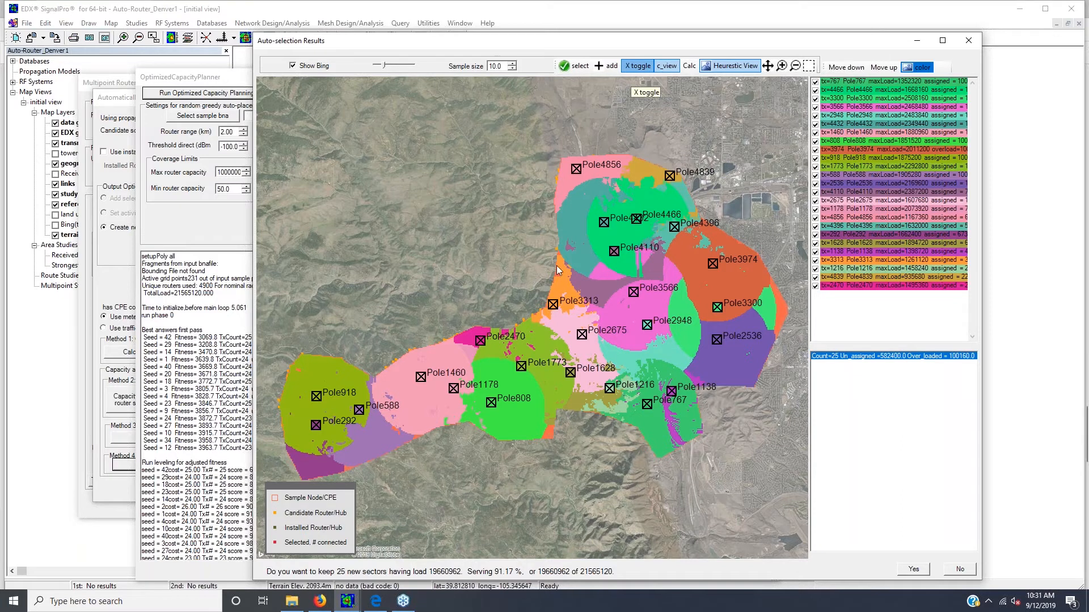
Toggle Pole4110 and Pole1460 off and back on individually in the auto-selection results to compare the effect on coverage
click(614, 253)
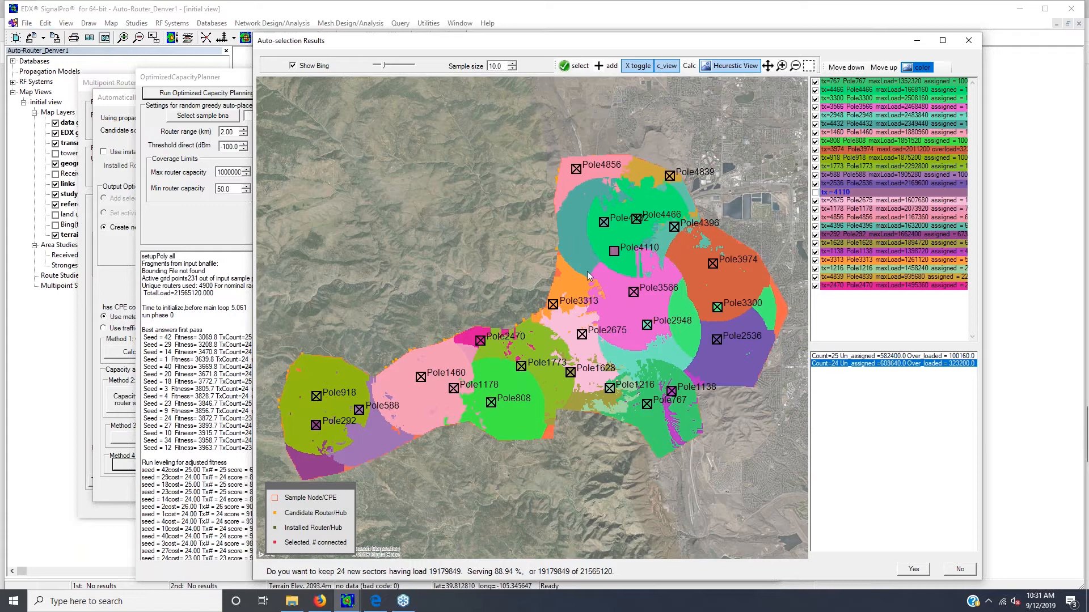
click(614, 252)
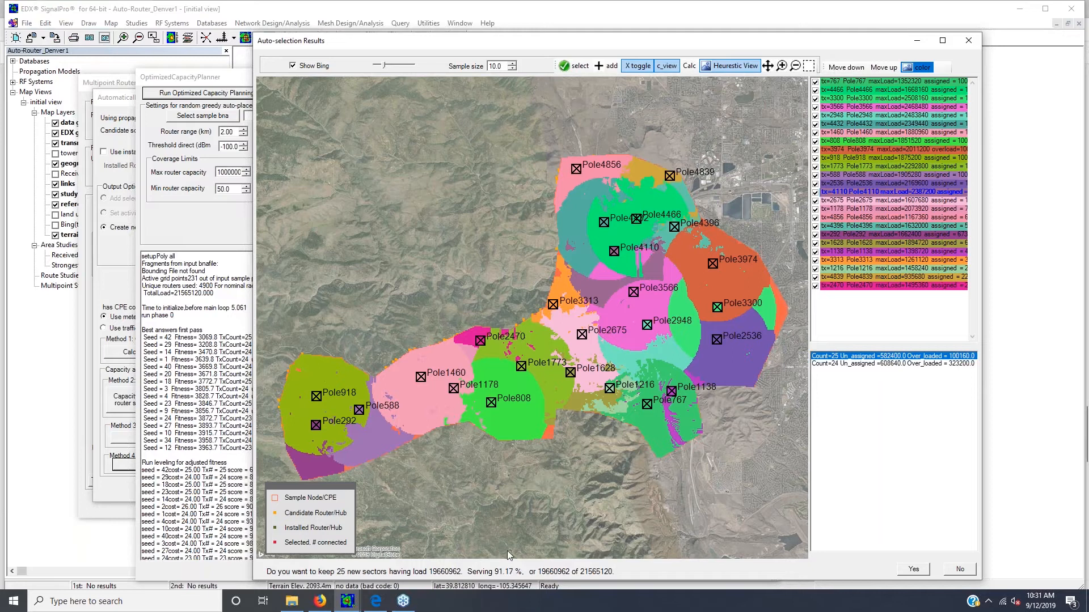
click(421, 377)
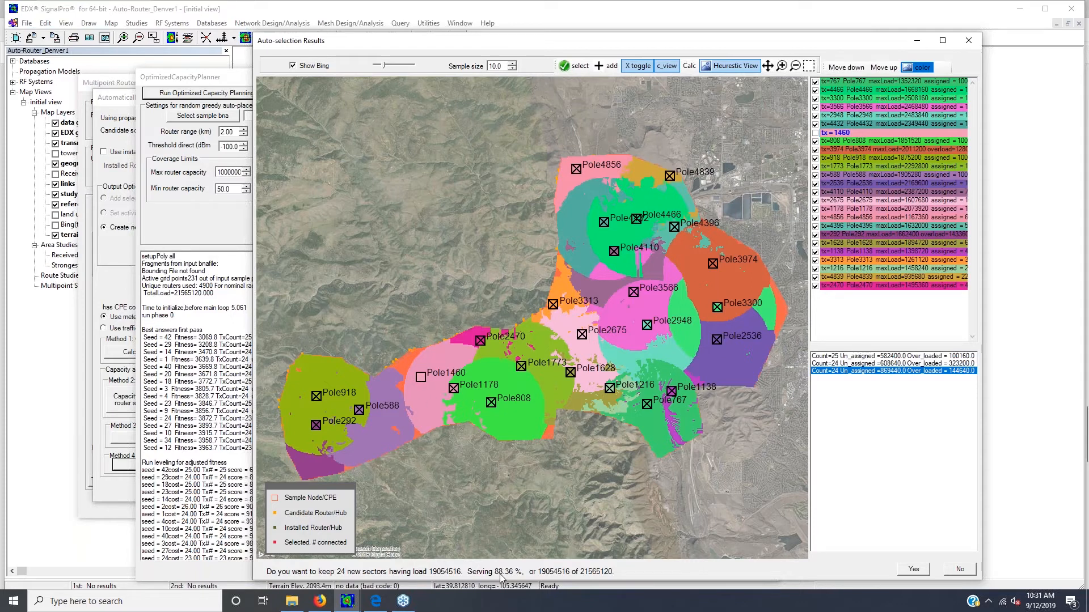
click(420, 379)
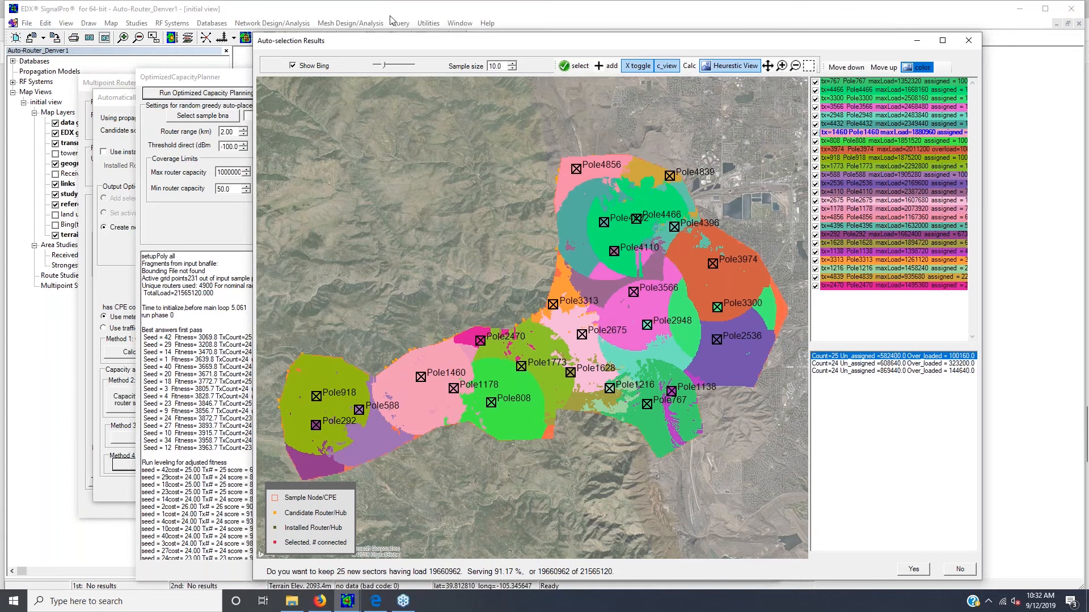
Uncover the optimized capacity planner to view its settings and run log, and bring the auto-selection results back into full view
drag(386, 43, 446, 407)
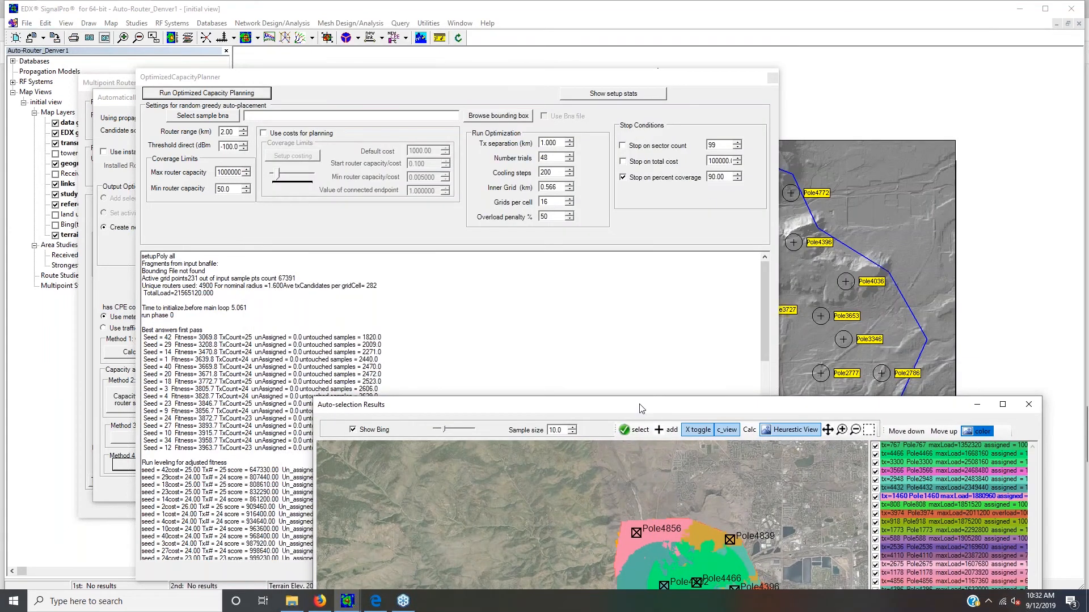
drag(642, 408, 605, 66)
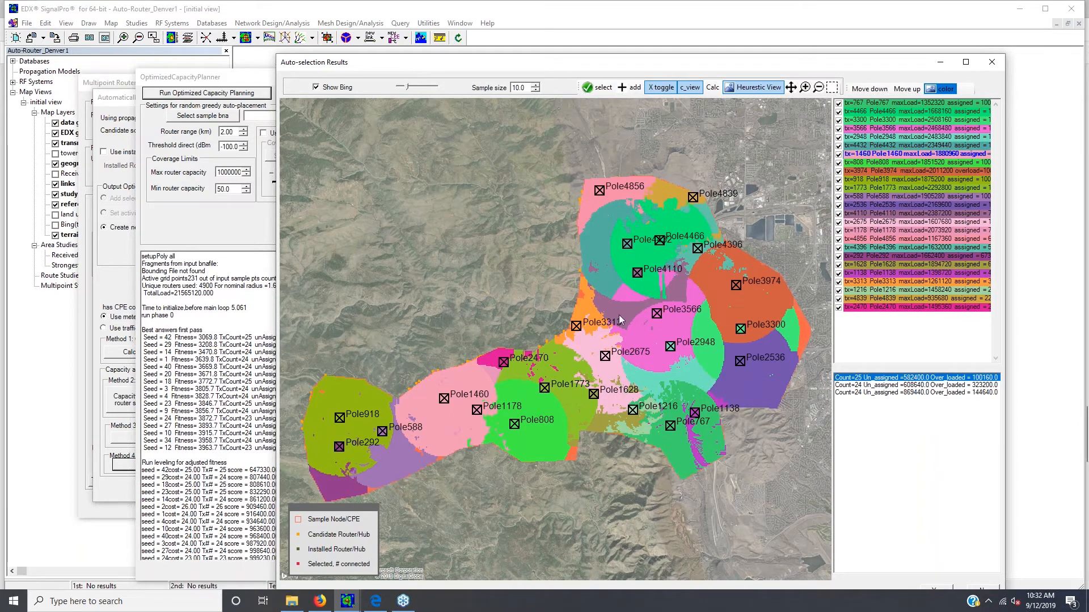
drag(563, 66, 574, 38)
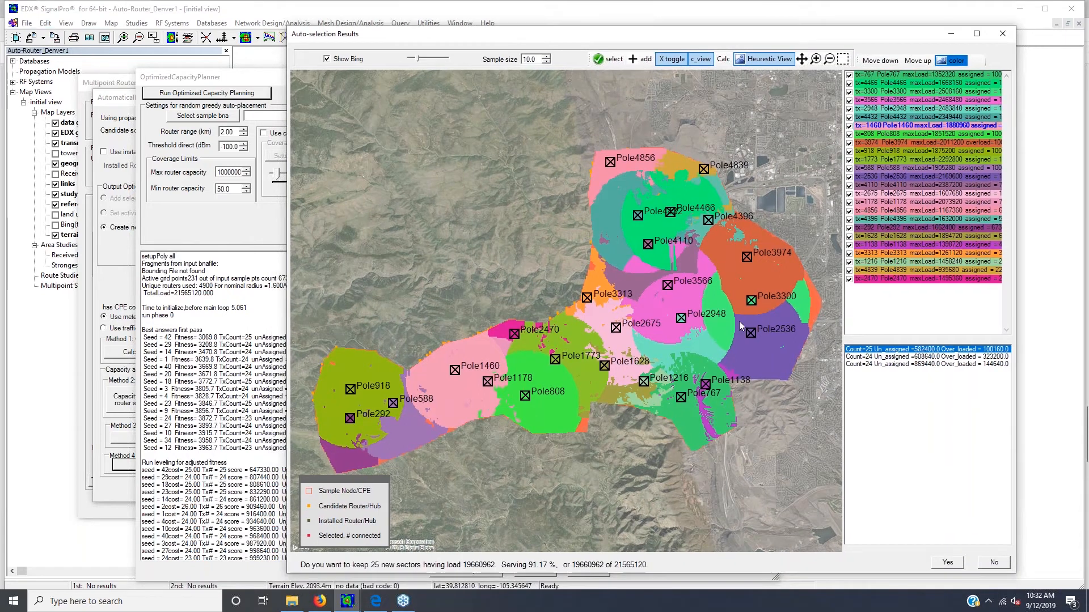
Try excluding Pole3974, Pole3313 and Pole1773 from the proposed site selection
click(747, 257)
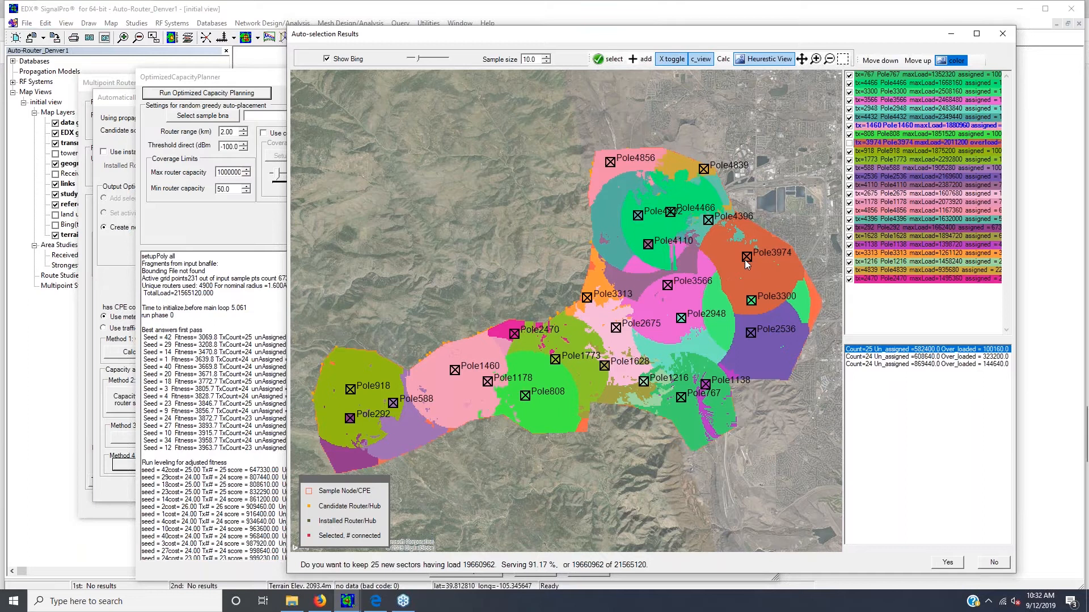
click(587, 300)
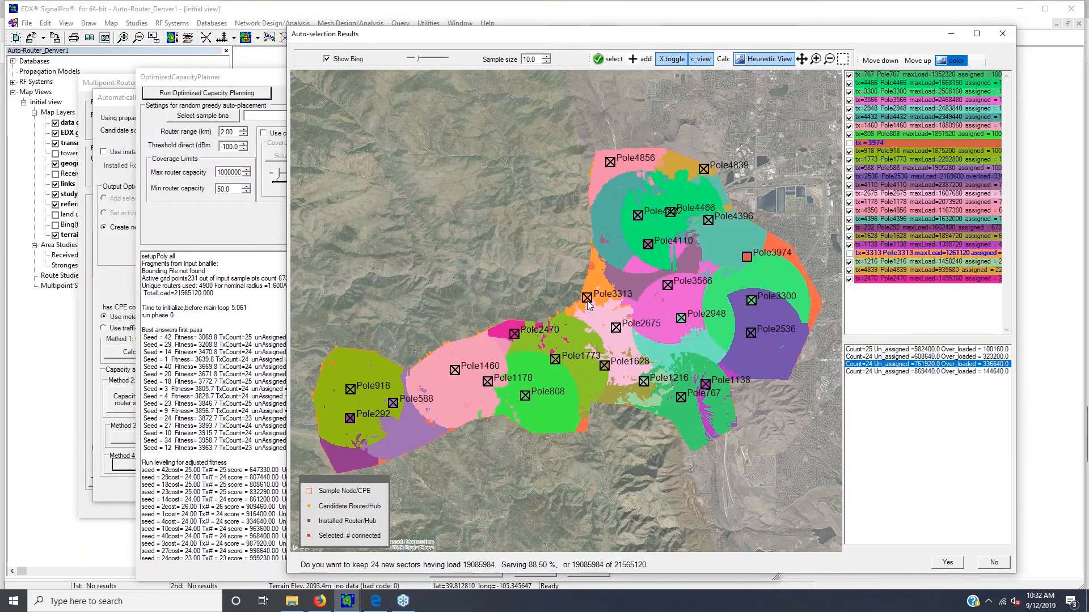
click(557, 362)
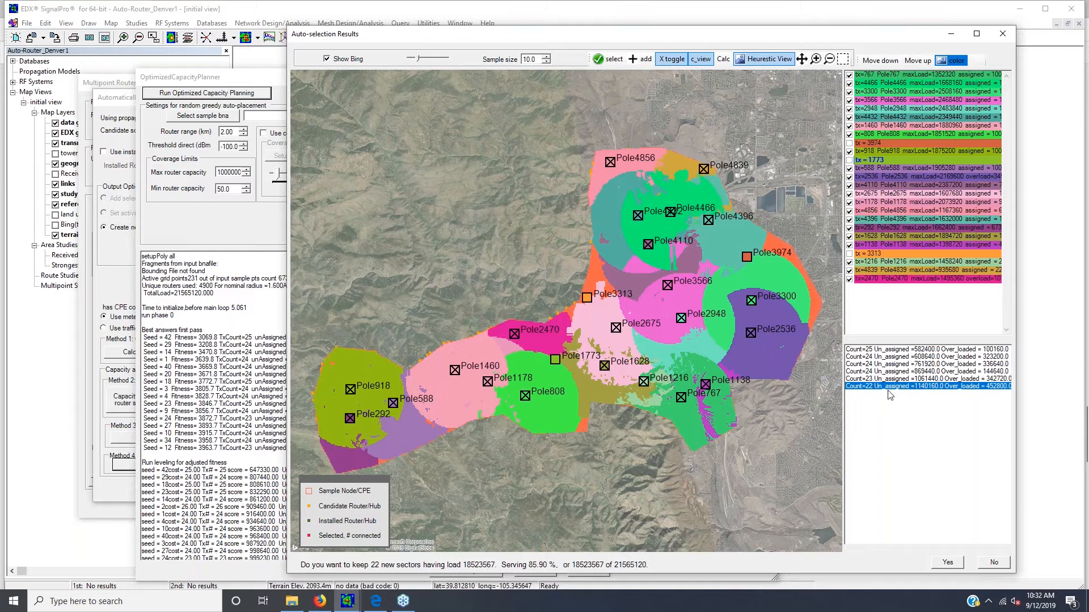
Compare the saved site combinations in the results history and return to the original 25-site solution
click(882, 373)
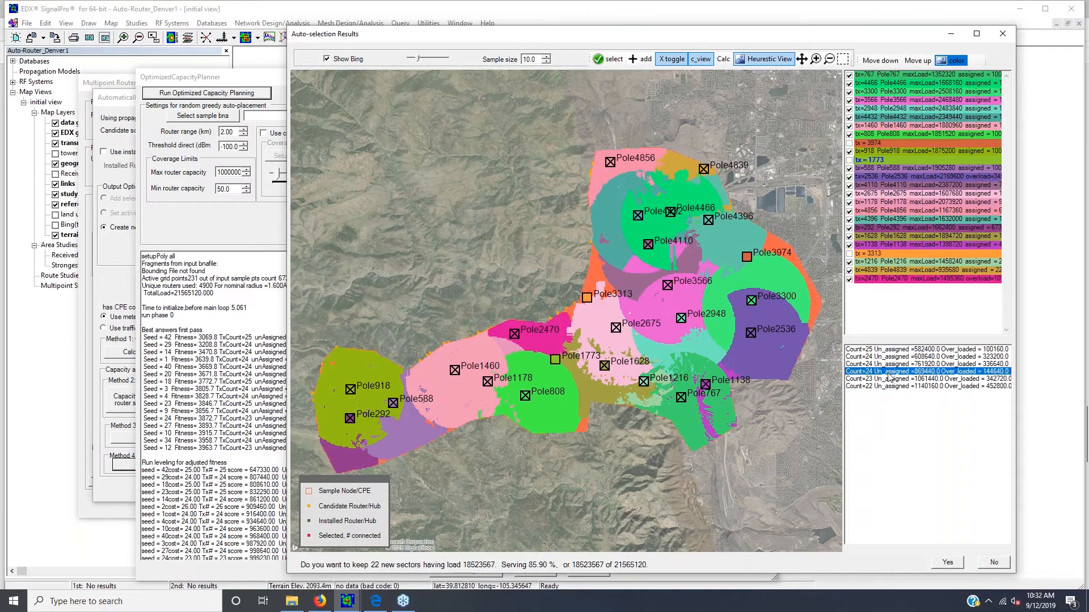
click(883, 357)
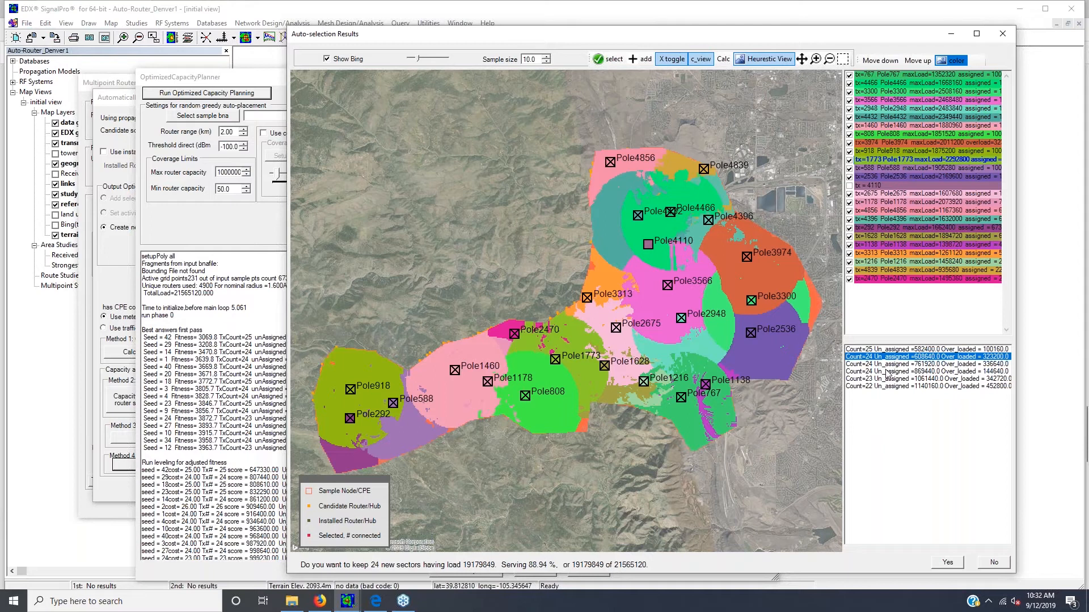
click(887, 372)
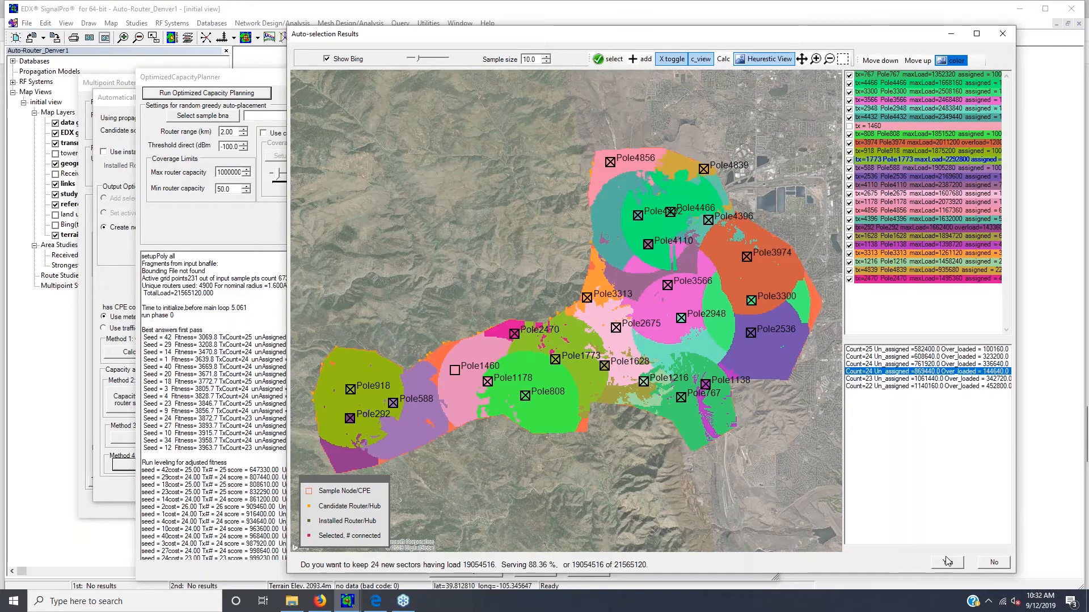
click(861, 387)
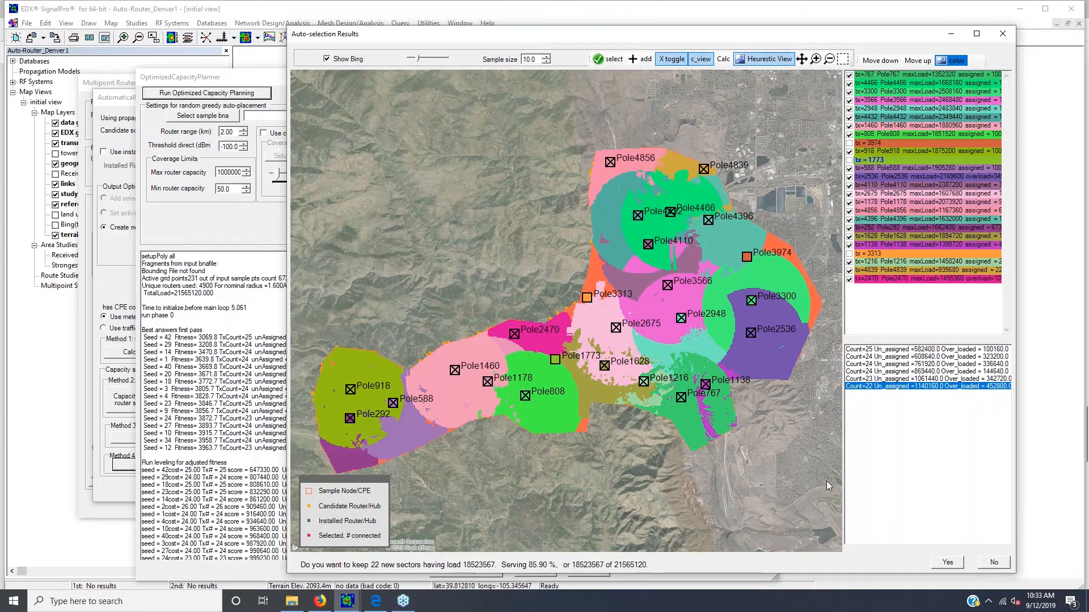
click(876, 349)
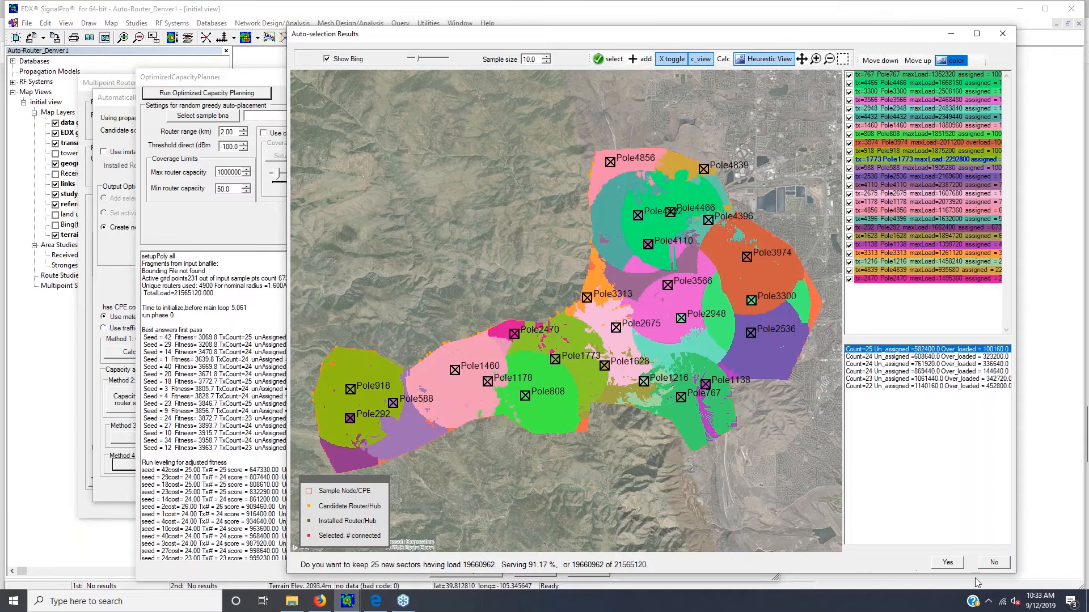
Decline the proposed new sectors and cancel the router location and multipoint router placement setup windows
click(993, 564)
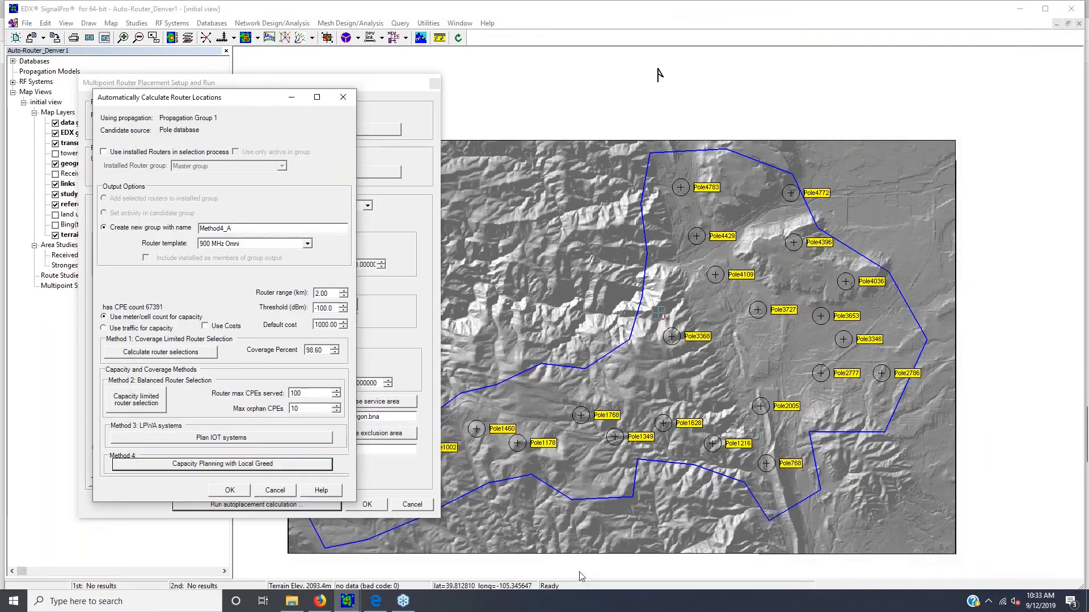
click(275, 490)
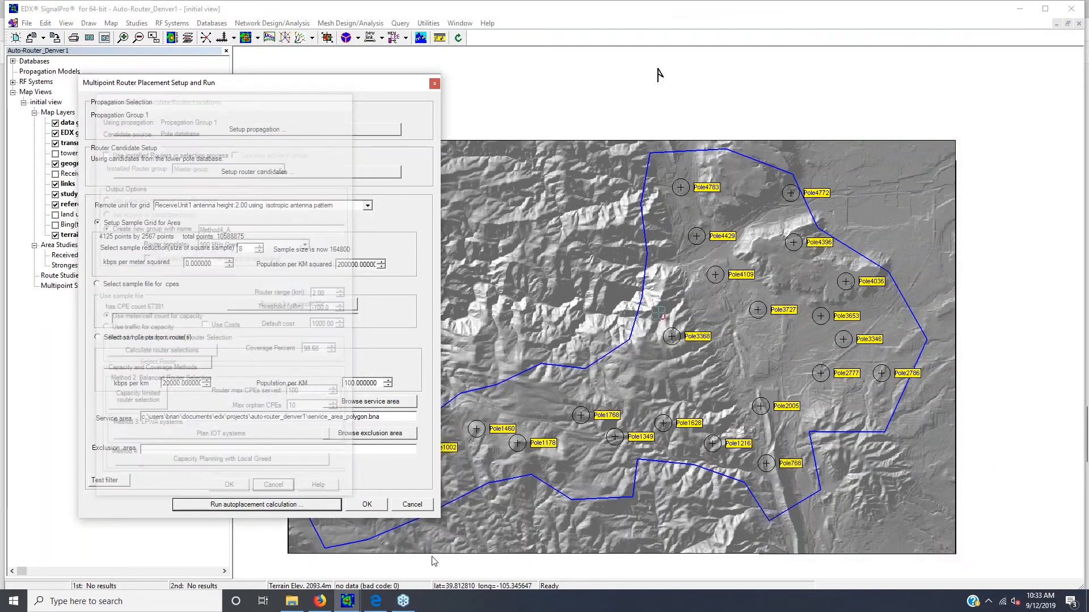
click(413, 505)
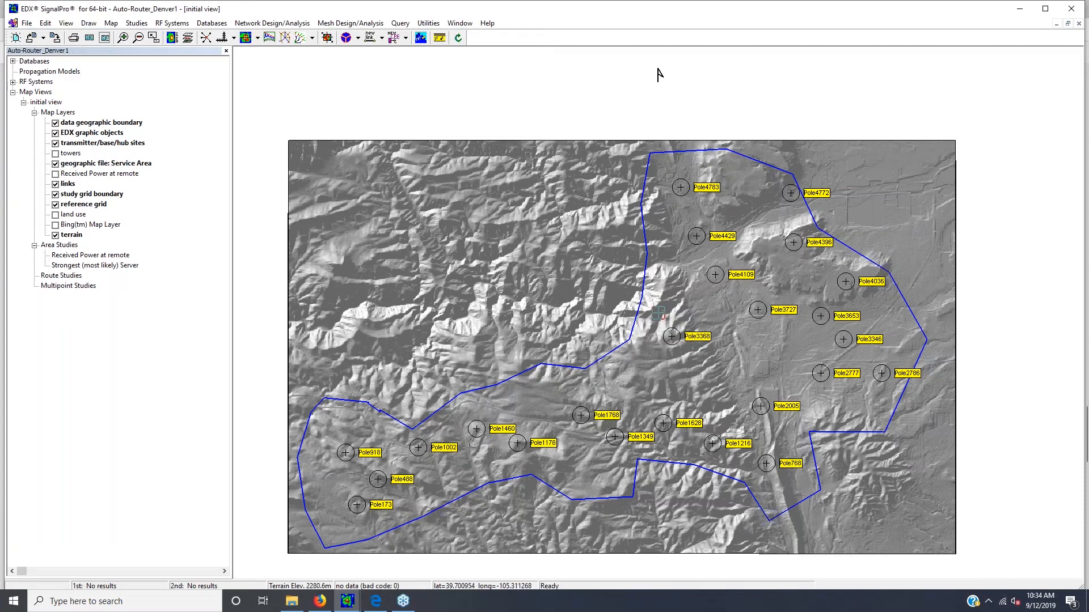
Try Method4 as the primary transmitter group in the Received Power at remote area study, and cancel its details
mouse_move(476, 429)
drag(695, 382, 710, 394)
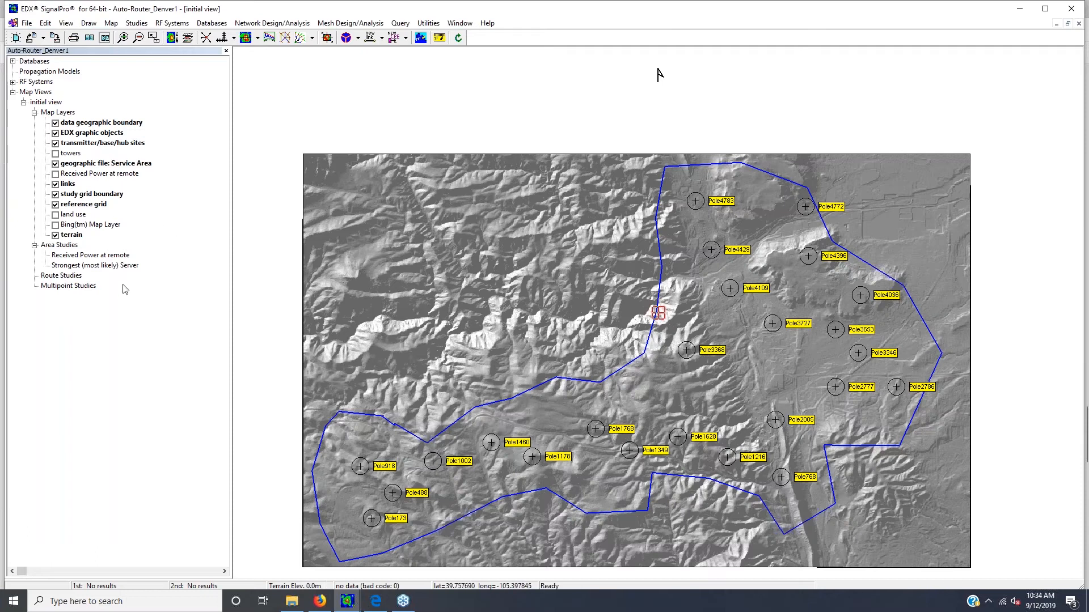
click(59, 259)
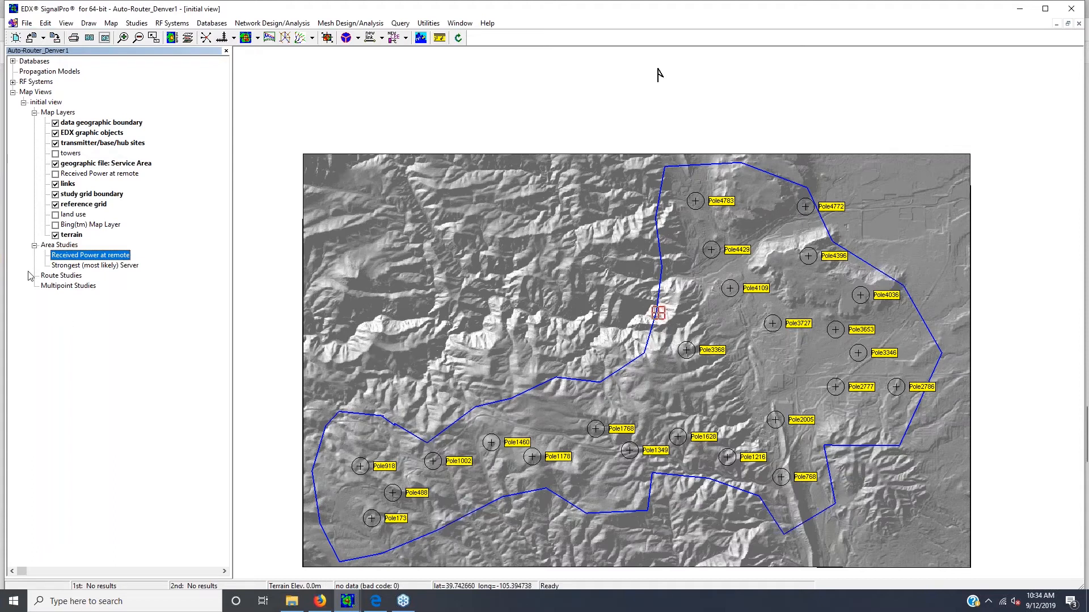
double_click(73, 255)
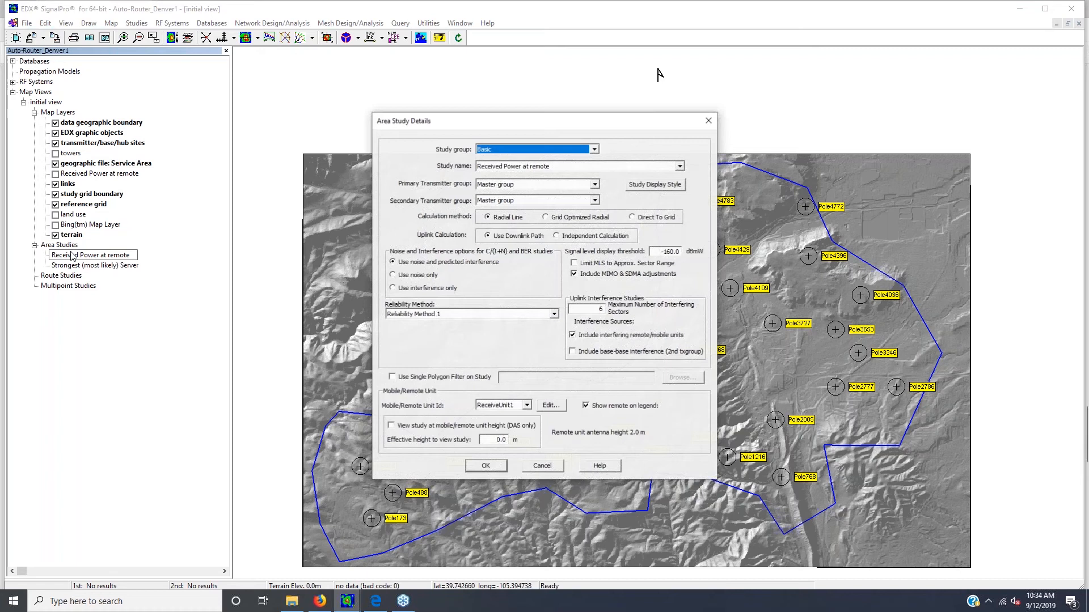
click(575, 185)
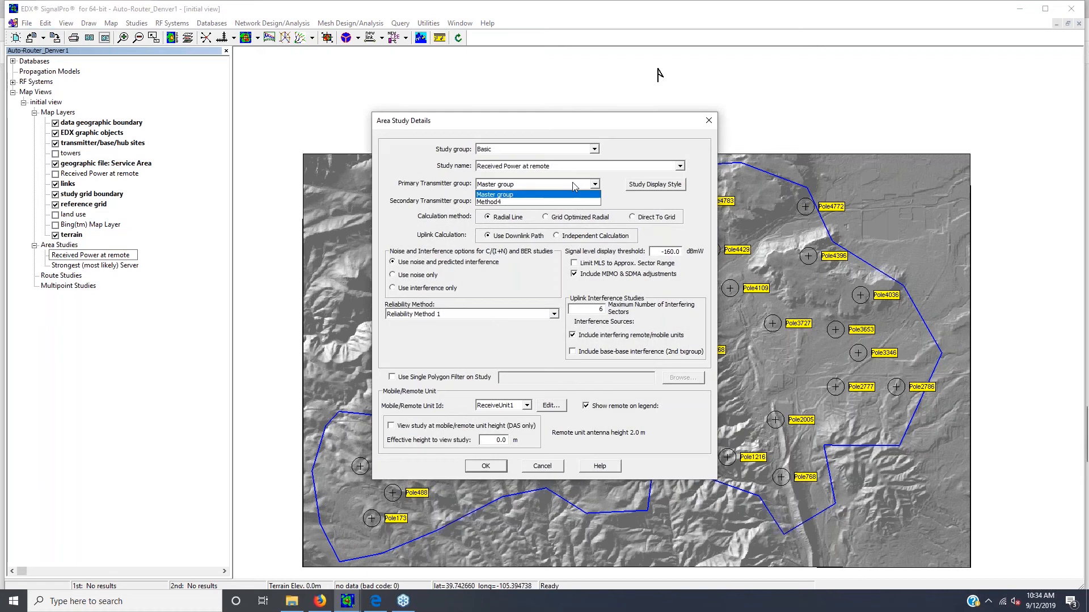
click(498, 202)
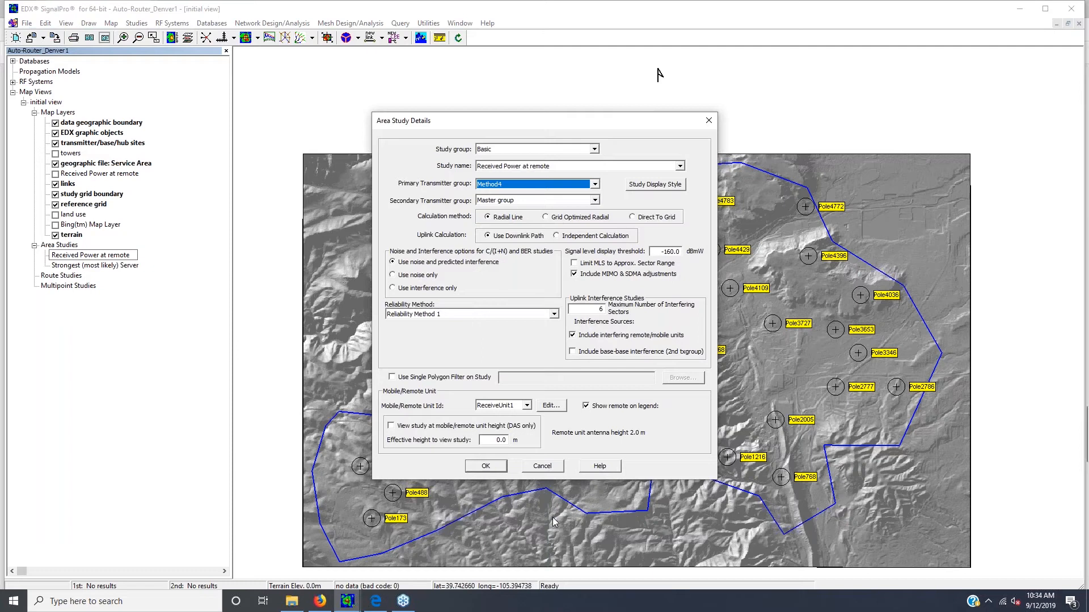
click(542, 467)
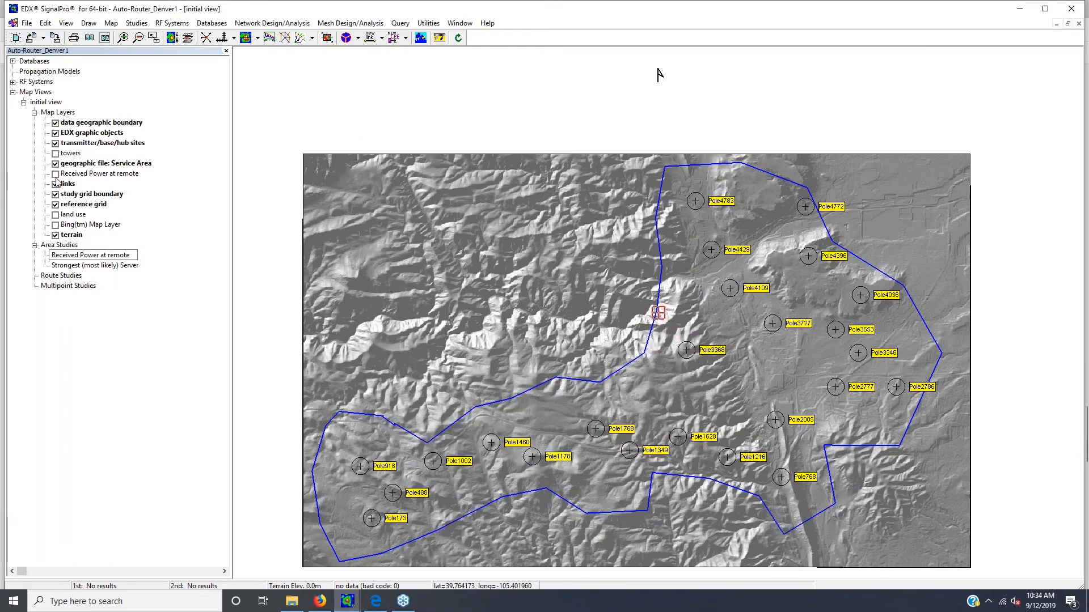
Show the Received Power at remote layer on the map and reduce its color scale to two levels
mouse_move(292, 602)
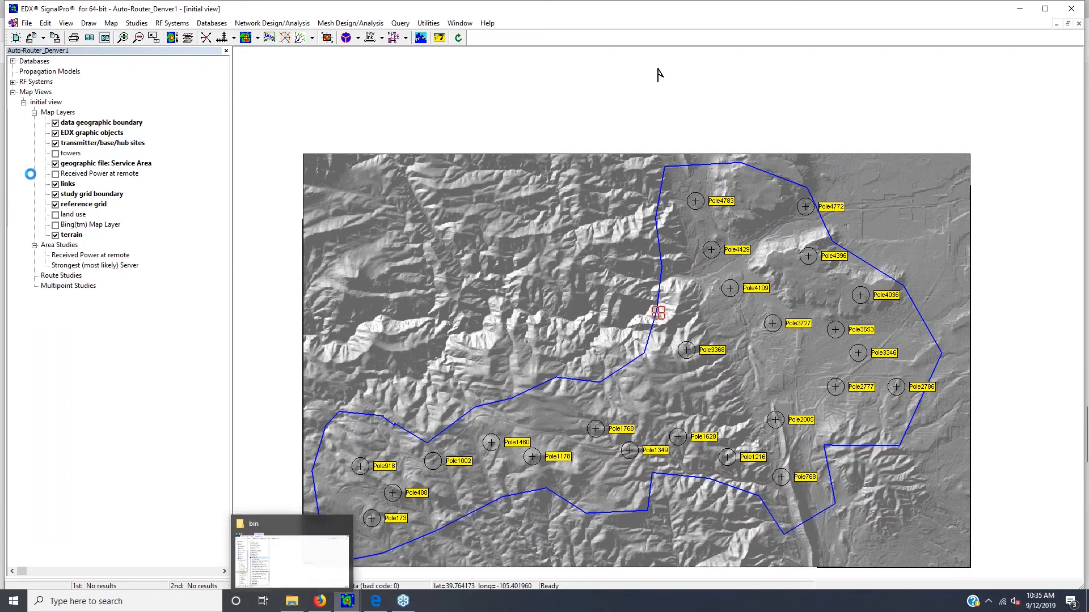
click(54, 173)
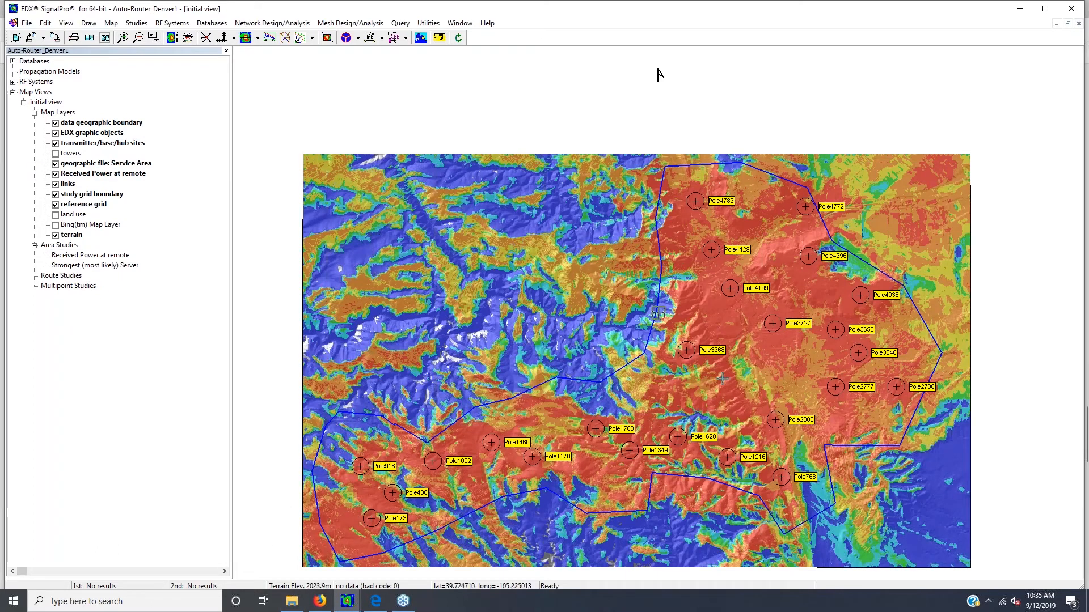
double_click(78, 174)
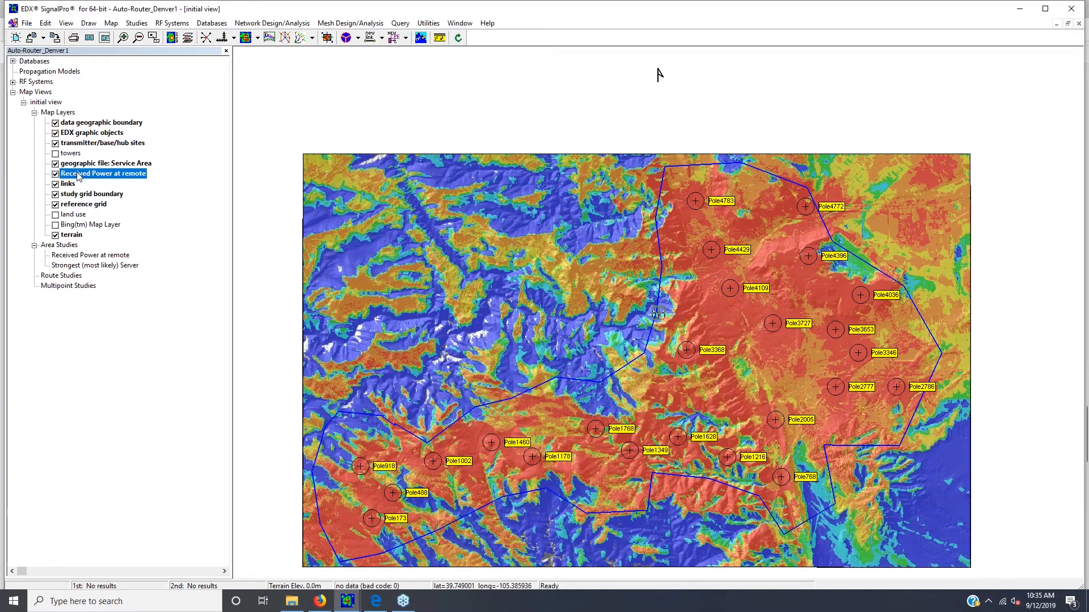
click(469, 260)
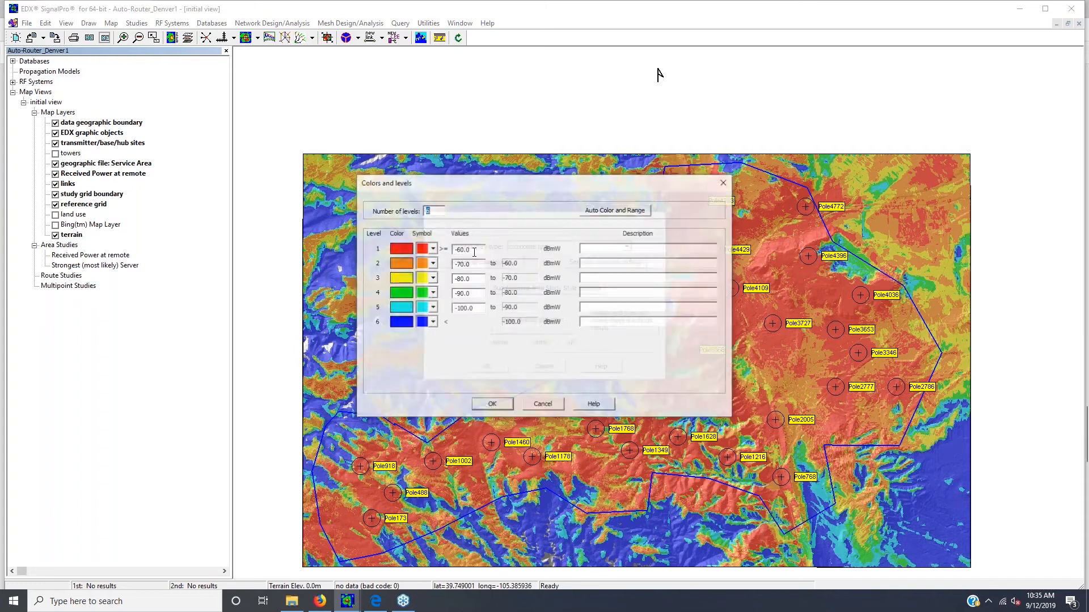
double_click(432, 212)
text(2)
key(Tab)
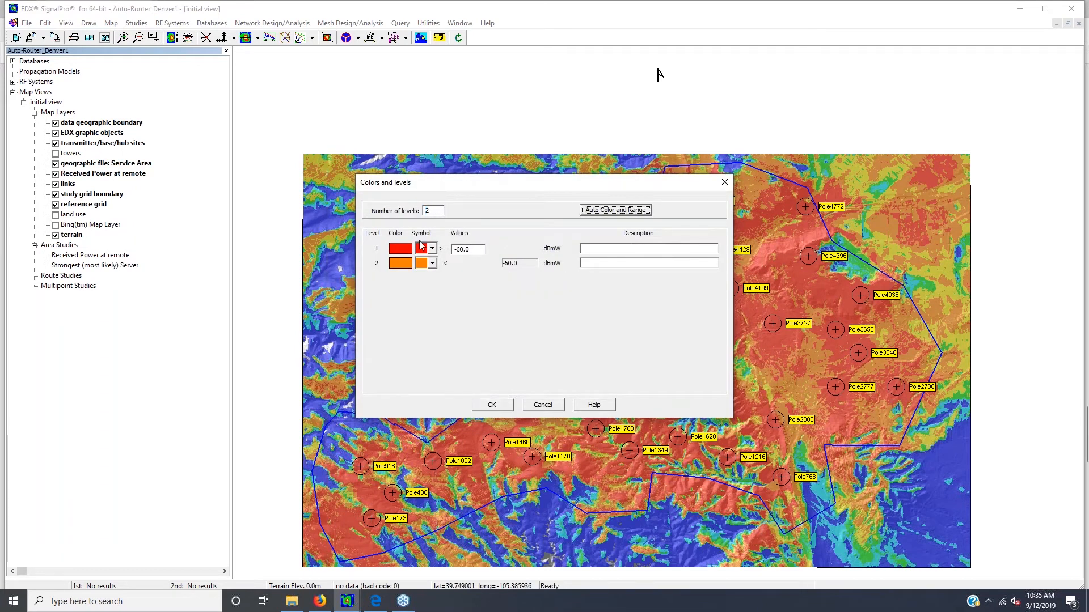
Set the received-power threshold to -100 dBmW with green for the upper level and orange for the lower, and apply the style
text(-)
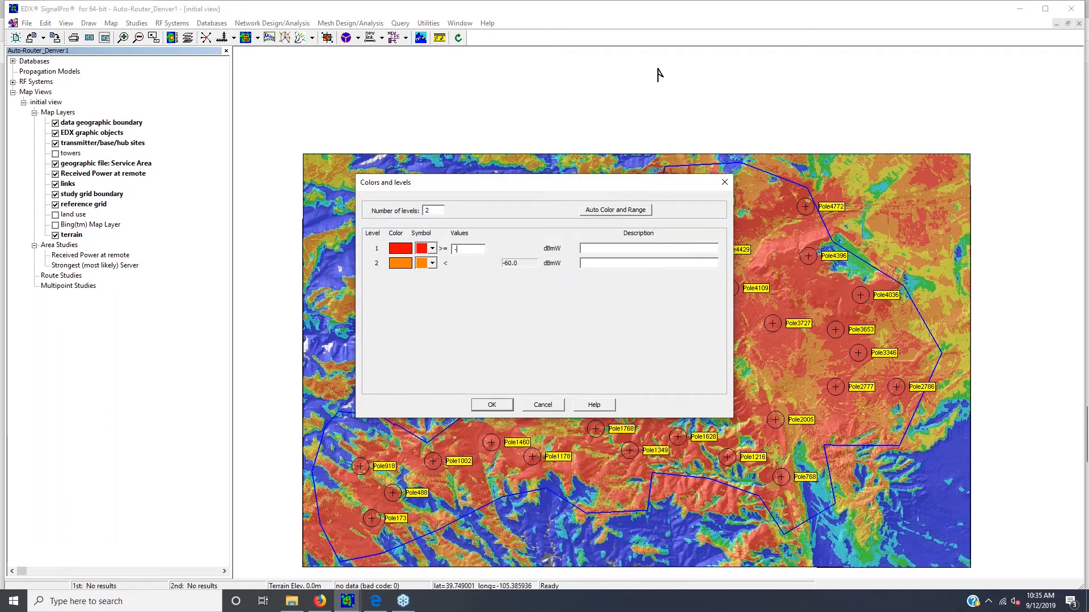
click(401, 250)
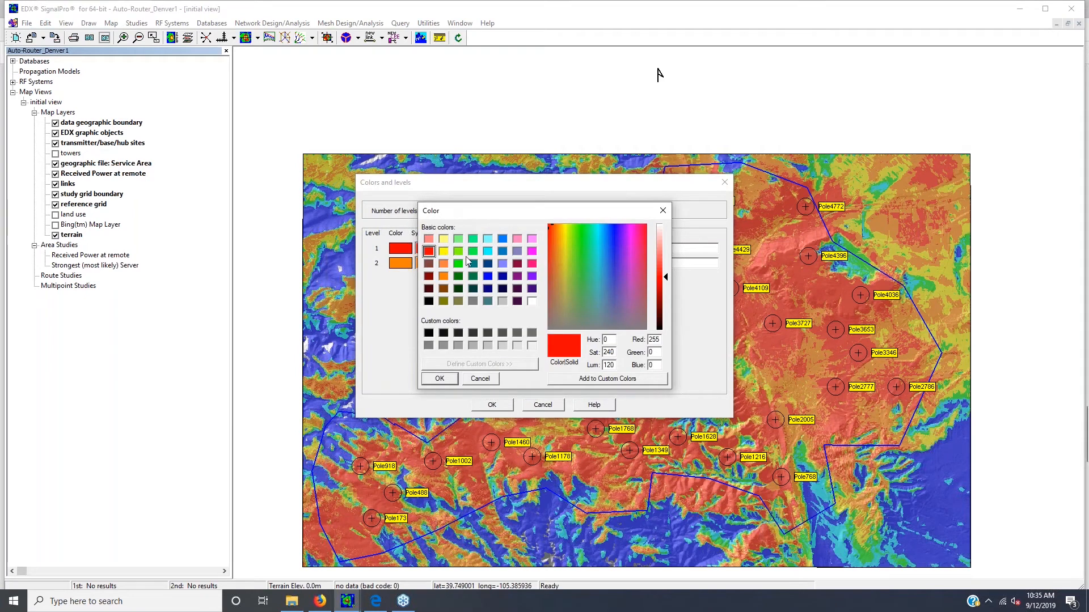
click(459, 264)
click(448, 380)
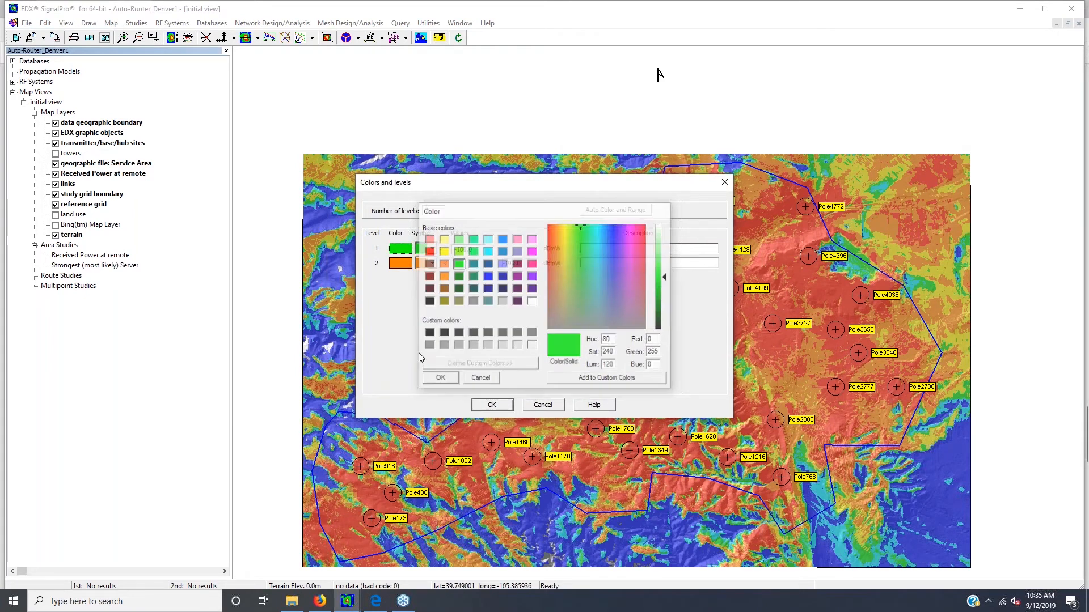
click(405, 266)
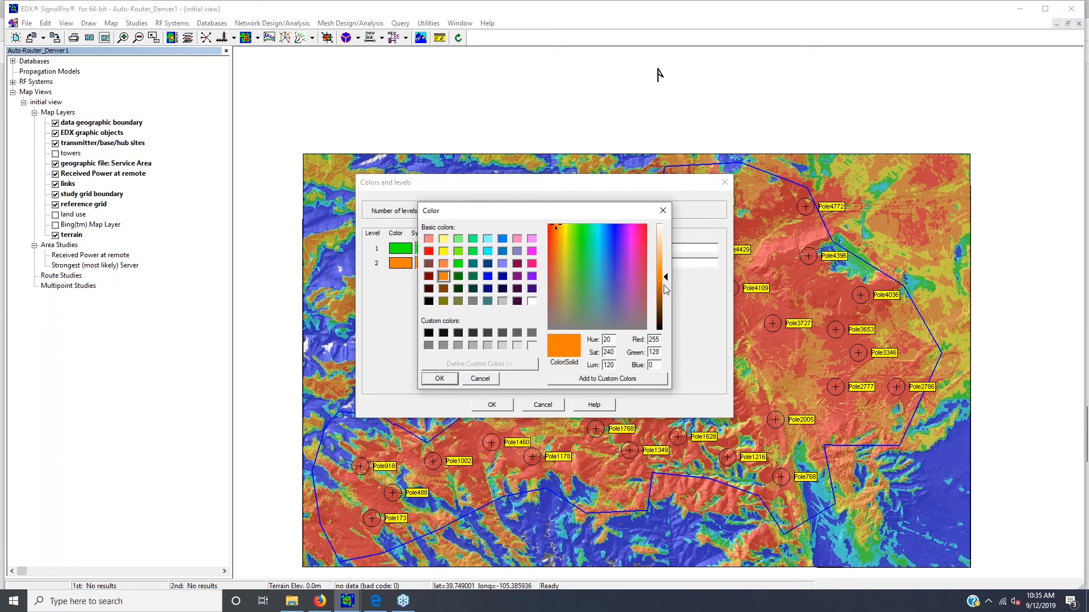
click(439, 379)
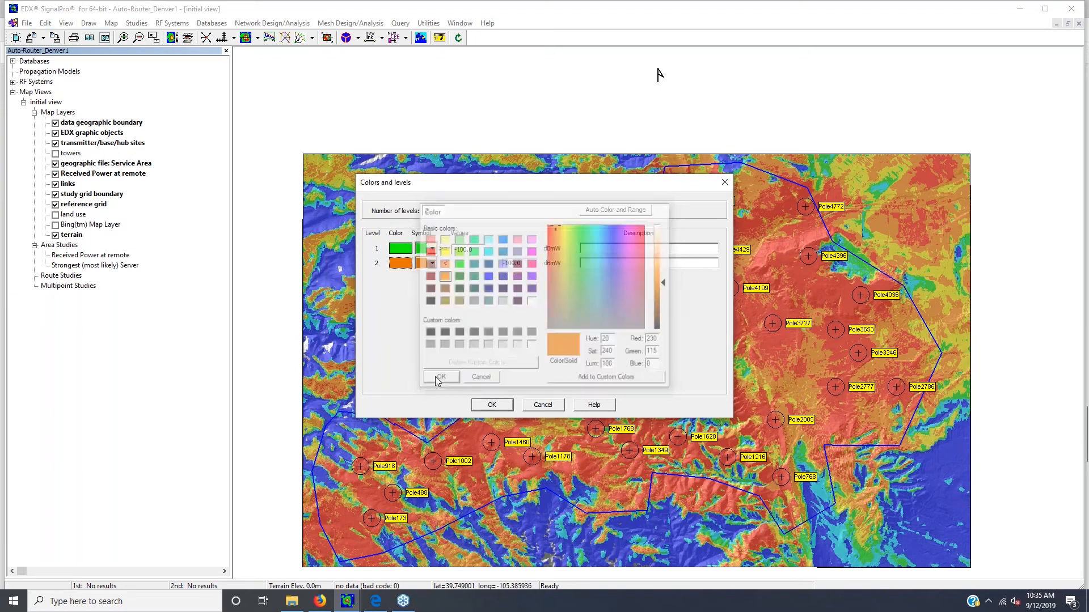
click(492, 405)
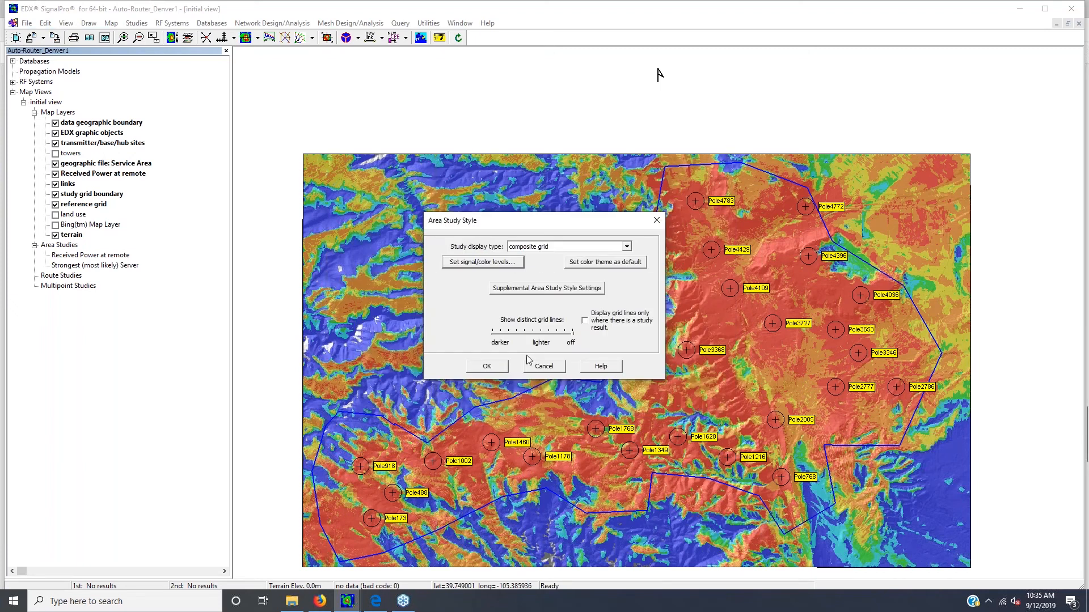
click(501, 370)
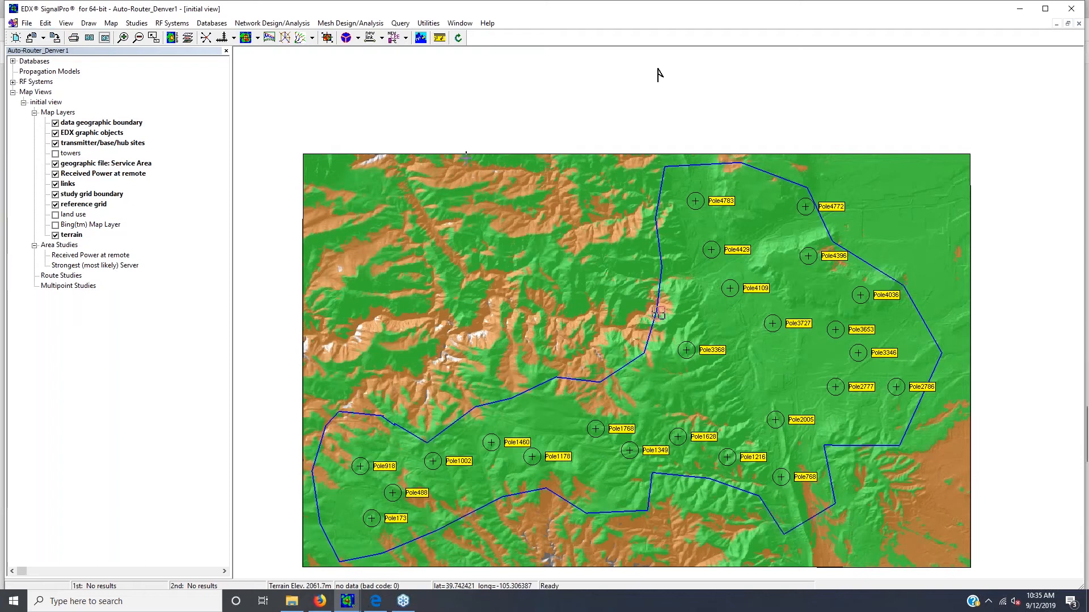
Run a study query on Received Power at remote within the SERVICE_AREA_POLYGON.BNA polygon file, after checking the full file path
click(398, 23)
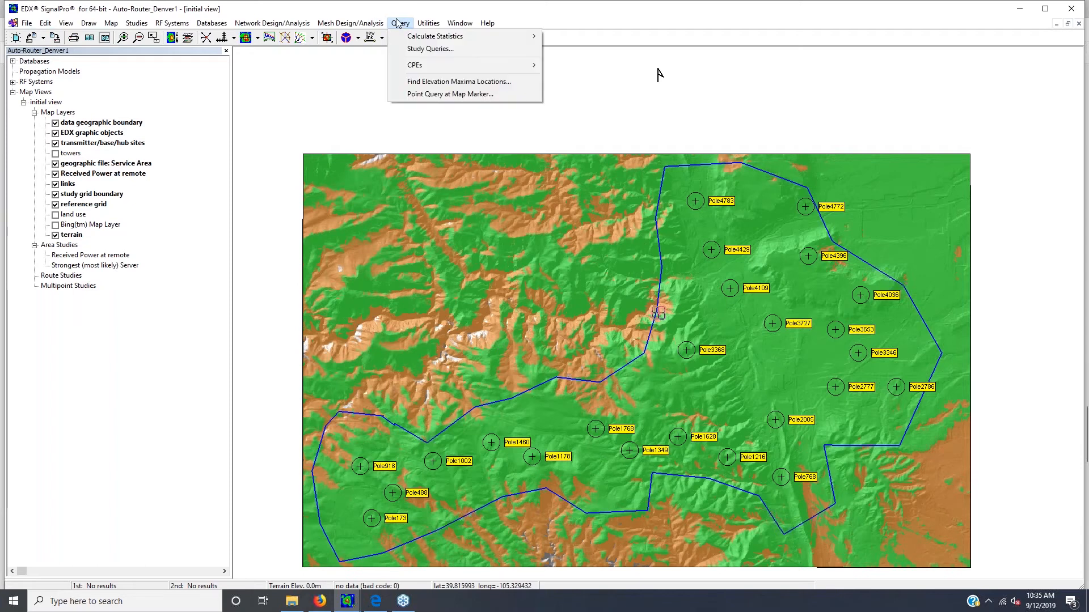
click(406, 49)
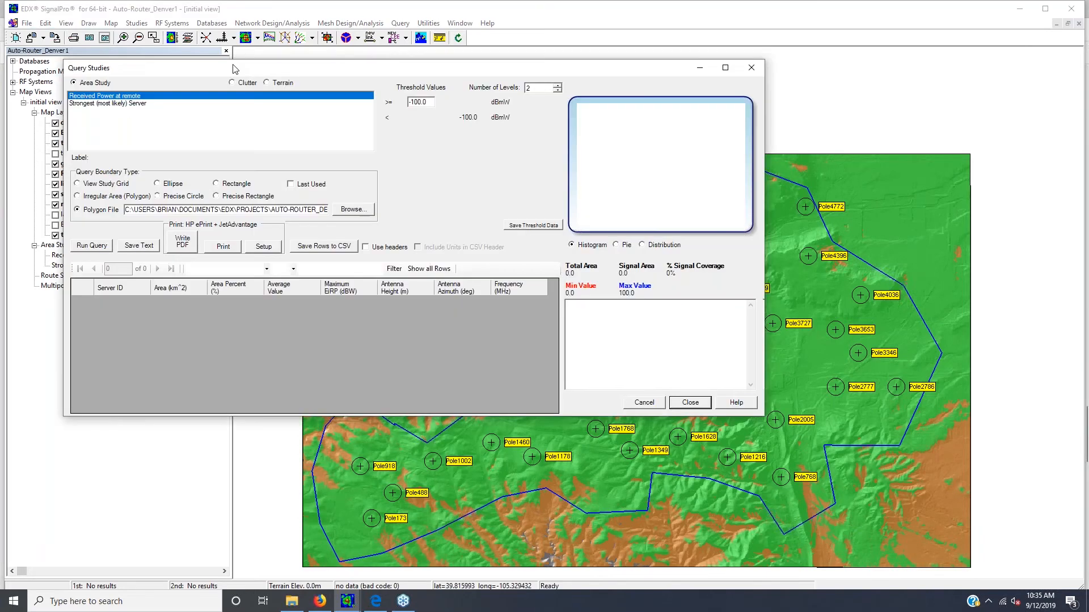
drag(235, 68, 355, 105)
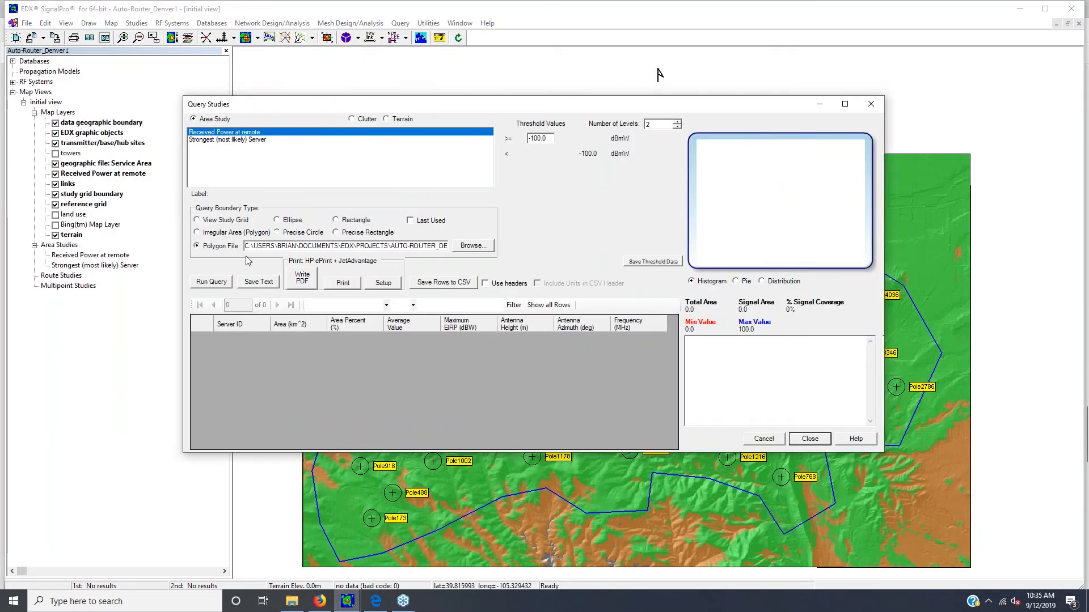
click(416, 246)
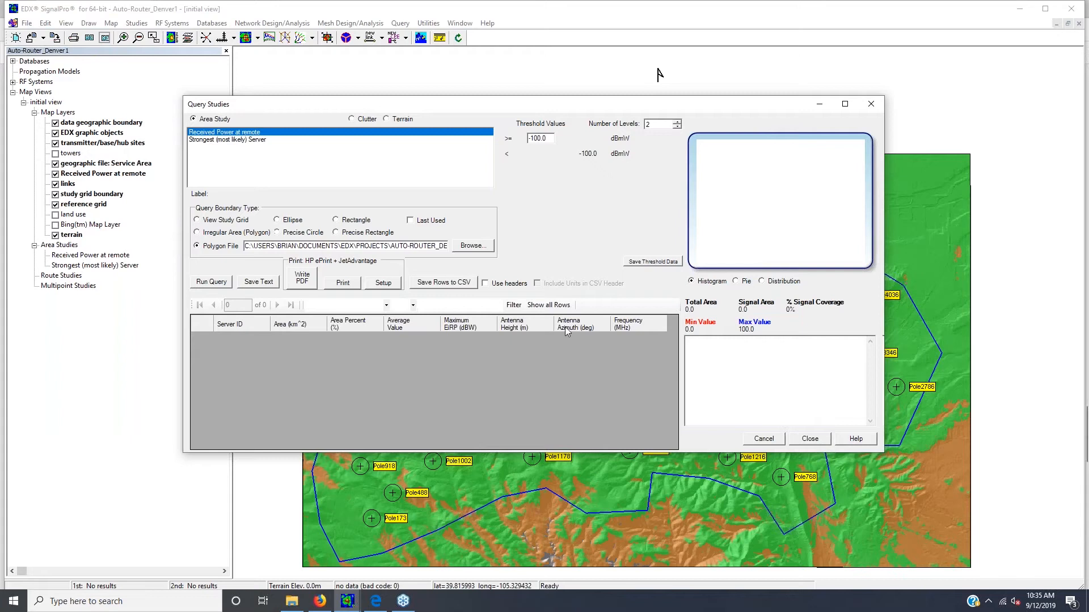
key(Right)
key(Right)
key(Right)
key(Right)
key(Right)
key(Right)
key(Right)
key(Right)
key(Right)
key(Right)
key(Right)
key(Right)
key(Right)
key(Right)
key(Right)
key(Right)
key(Right)
key(Right)
key(Right)
key(Right)
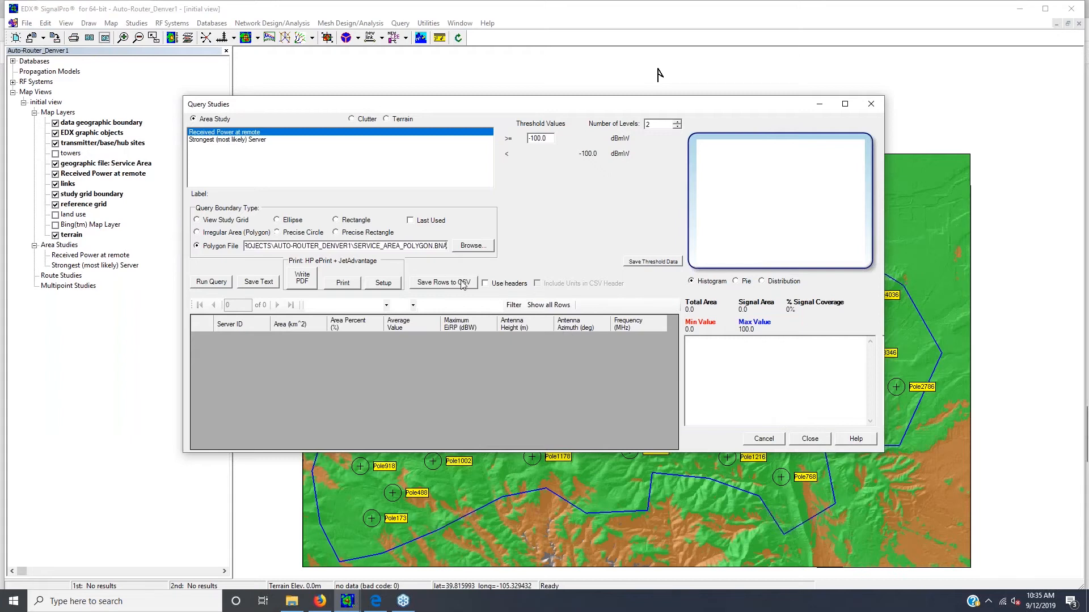
click(211, 282)
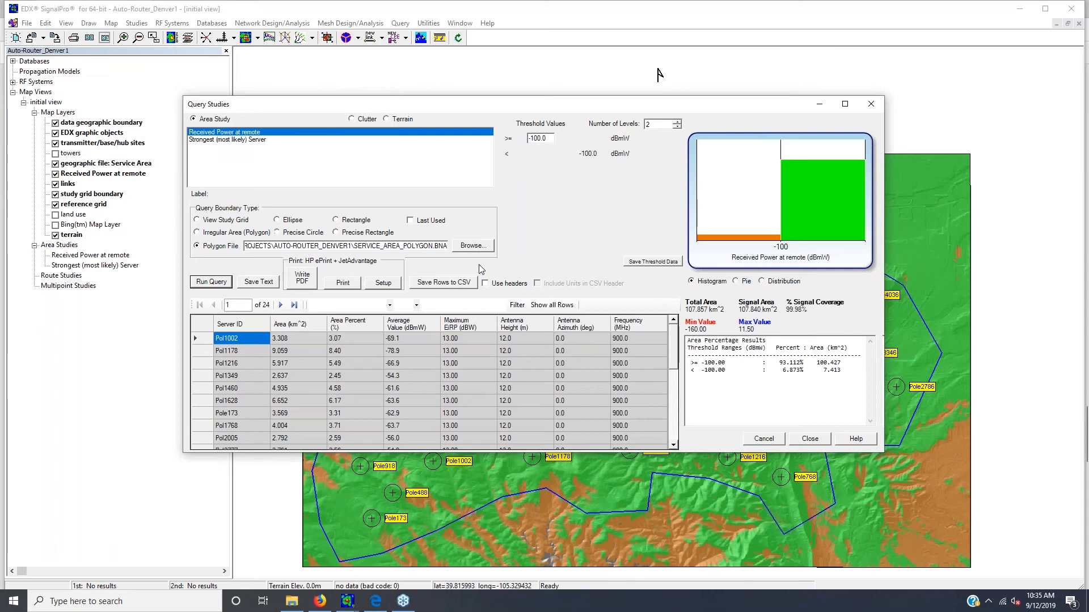
Examine the area percentages above and below the -100 dBmW threshold and the area percent served by Pol1178
drag(775, 363, 846, 362)
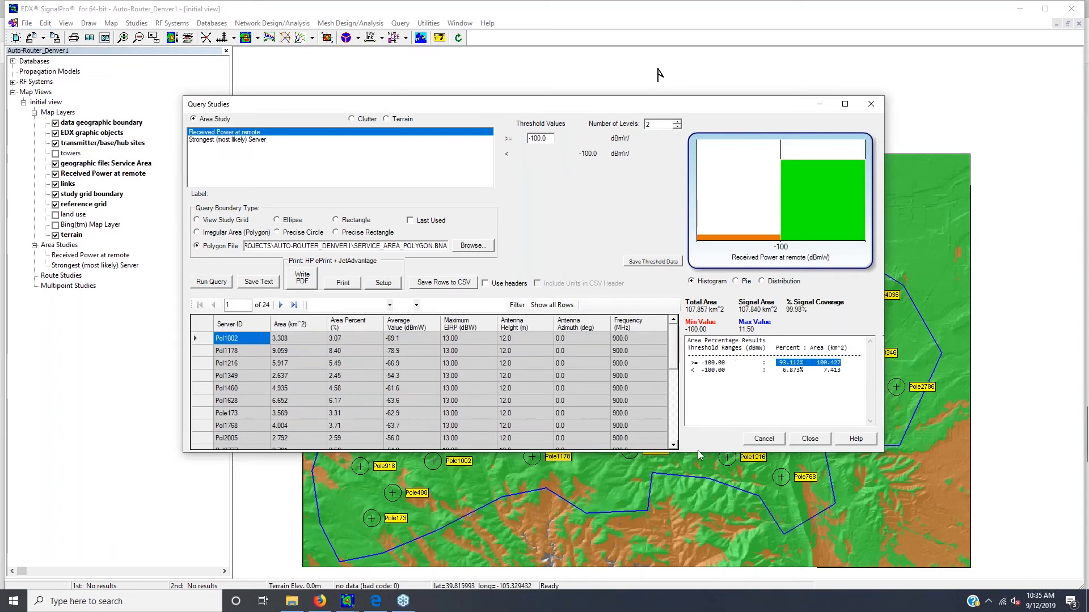
click(780, 367)
click(234, 350)
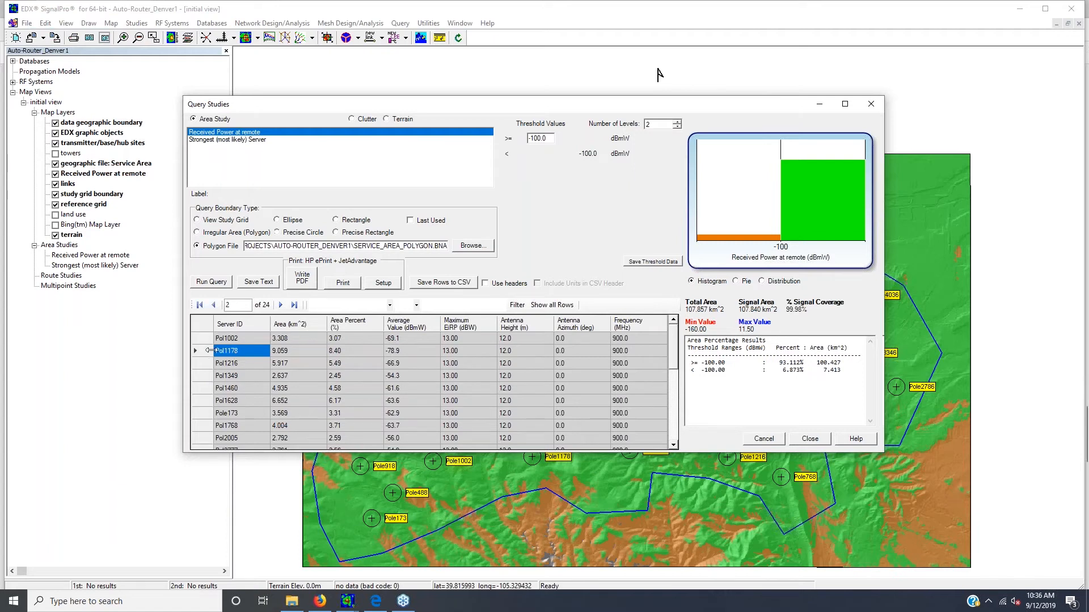
click(352, 352)
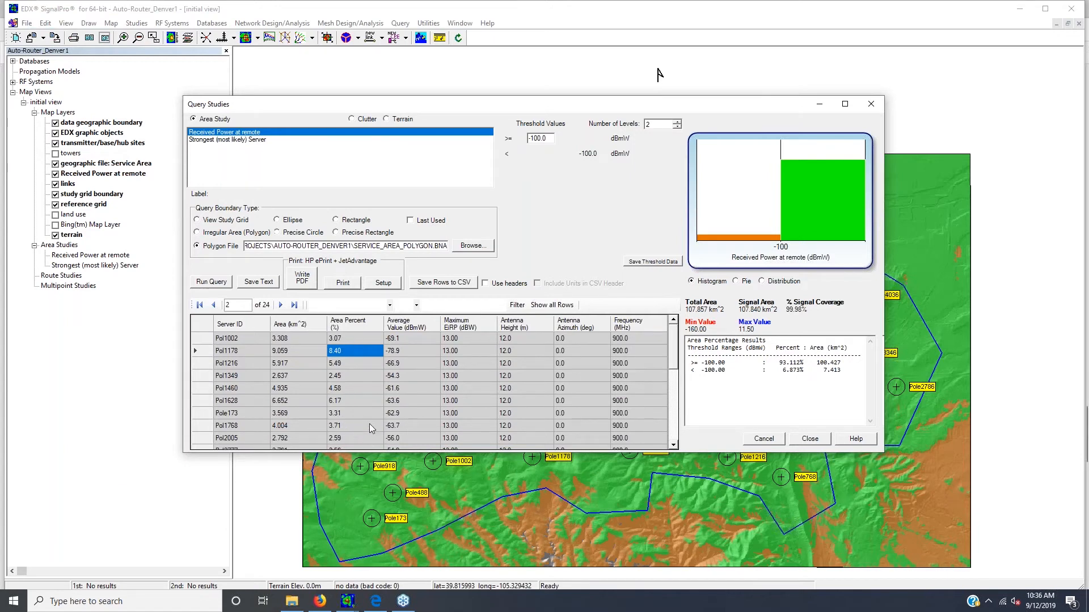
Compare the servers sorted by area percent in both directions, re-sort them by server ID, and close the study query
click(356, 325)
click(356, 324)
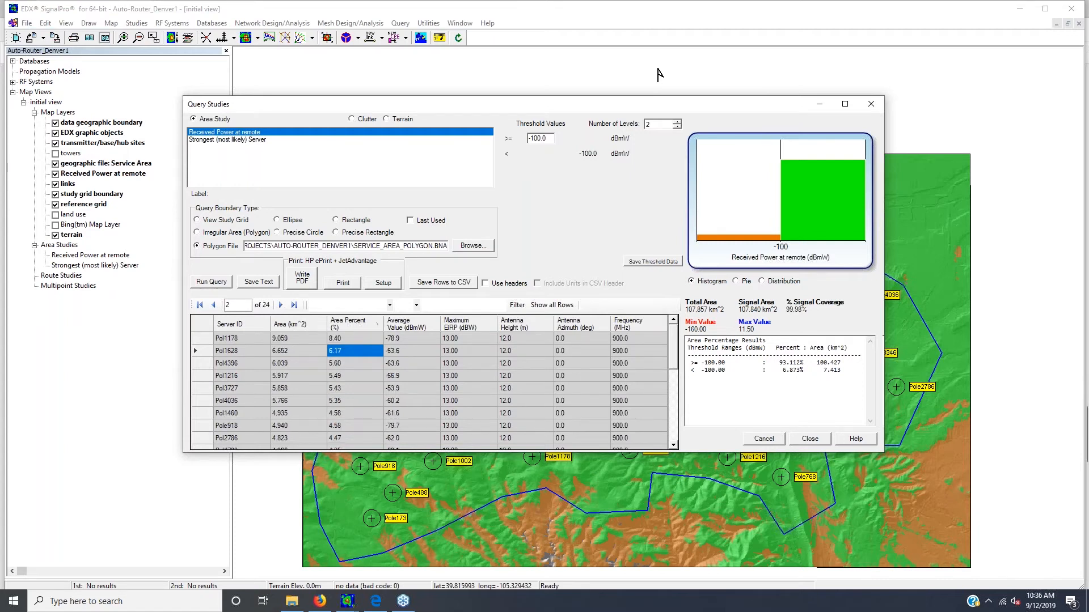
click(356, 324)
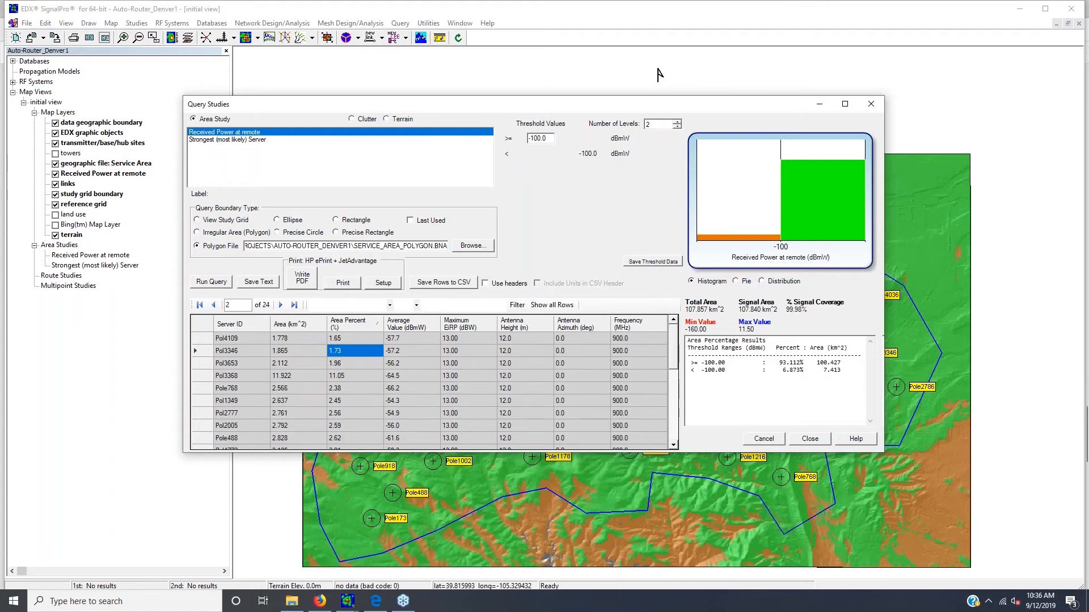
click(206, 340)
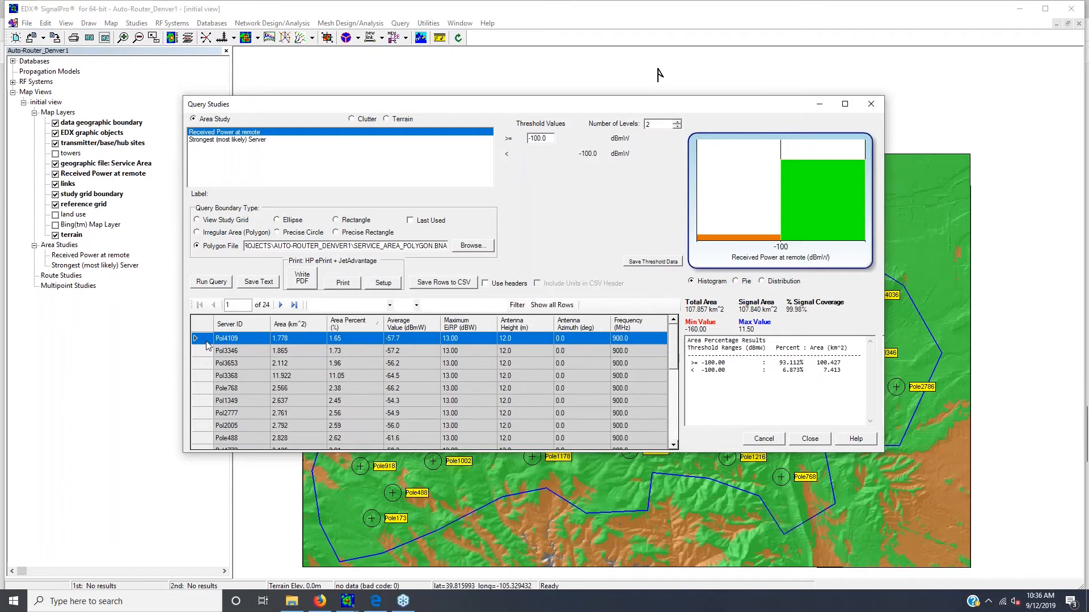
click(251, 324)
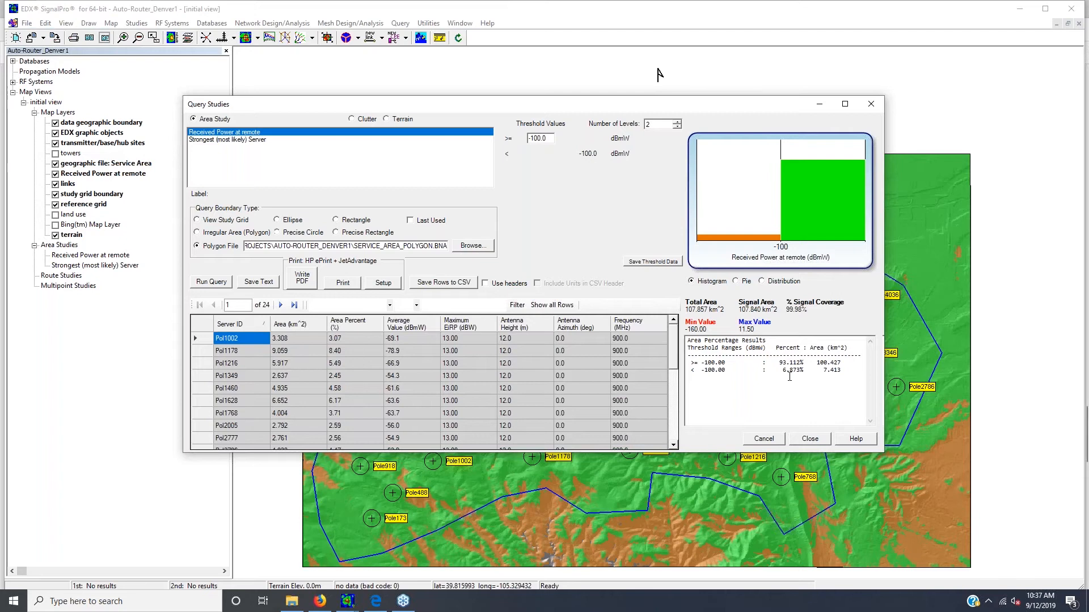
drag(777, 364, 845, 366)
click(809, 439)
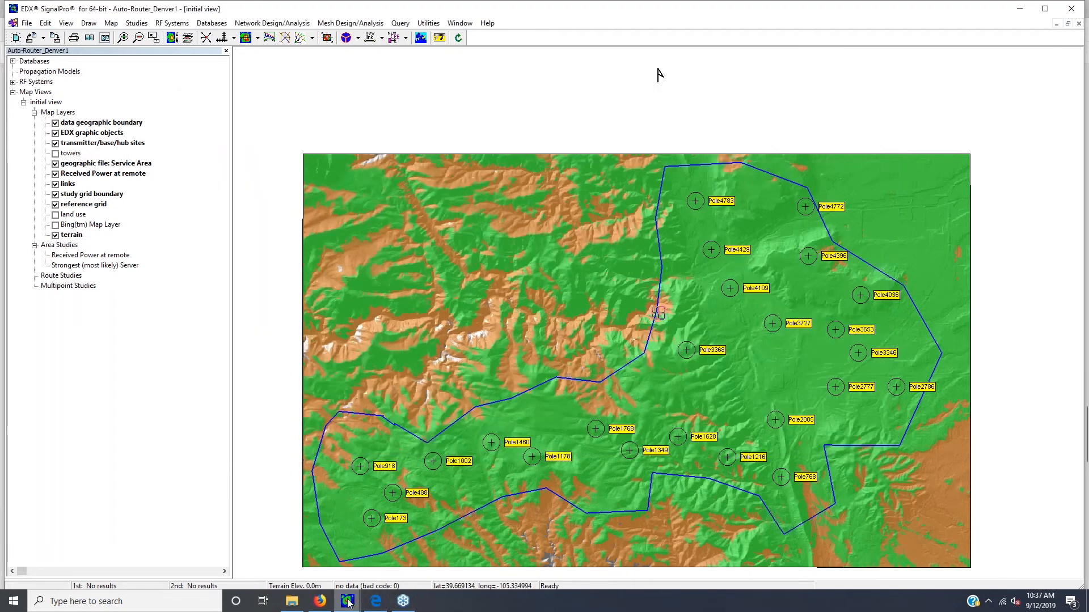
Switch to the Denver_test project and show the transmitter/base/hub sites, CPE (customer terminal) and CPE<->Hub Links layers on the map
mouse_move(348, 601)
click(443, 567)
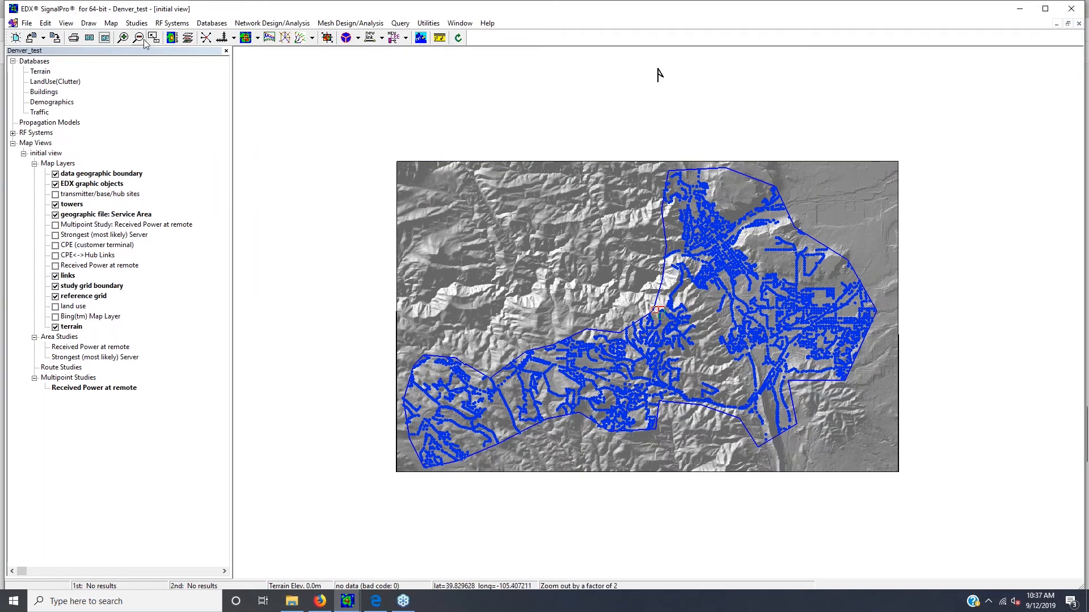
click(126, 39)
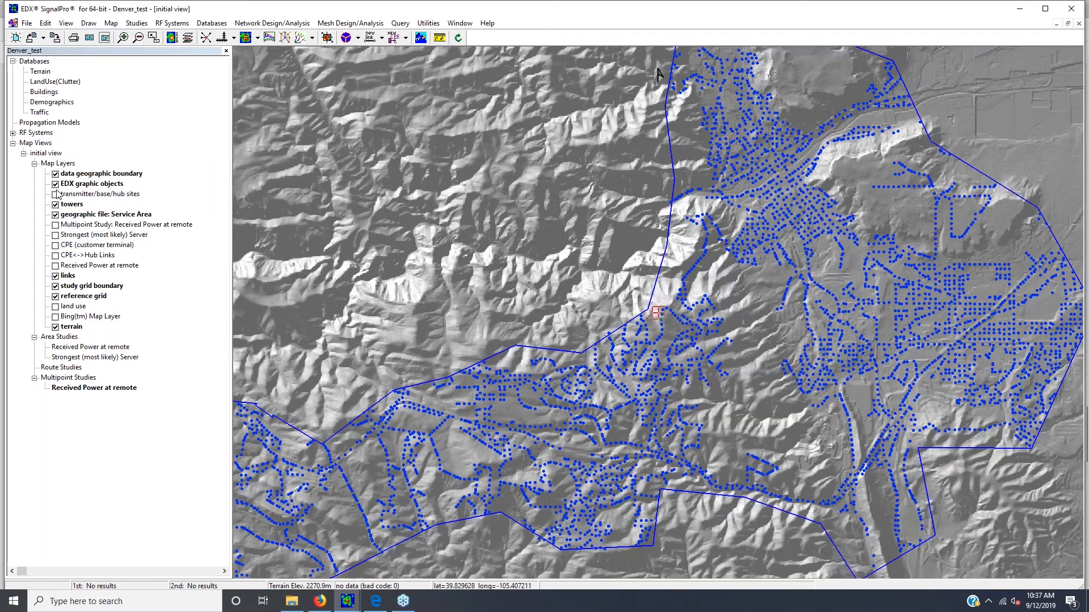
click(55, 194)
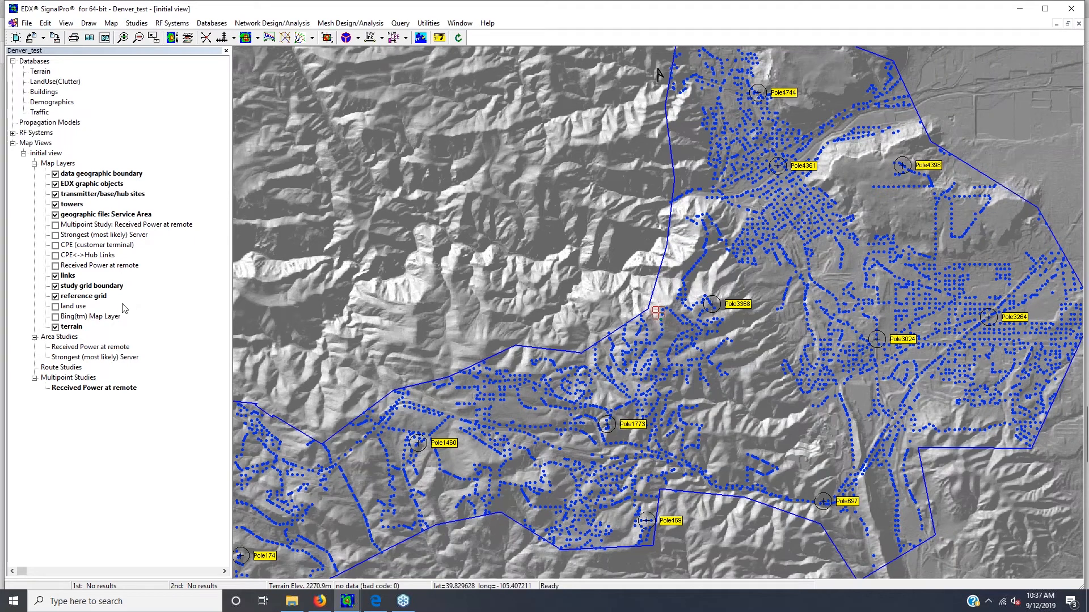
click(55, 245)
click(55, 255)
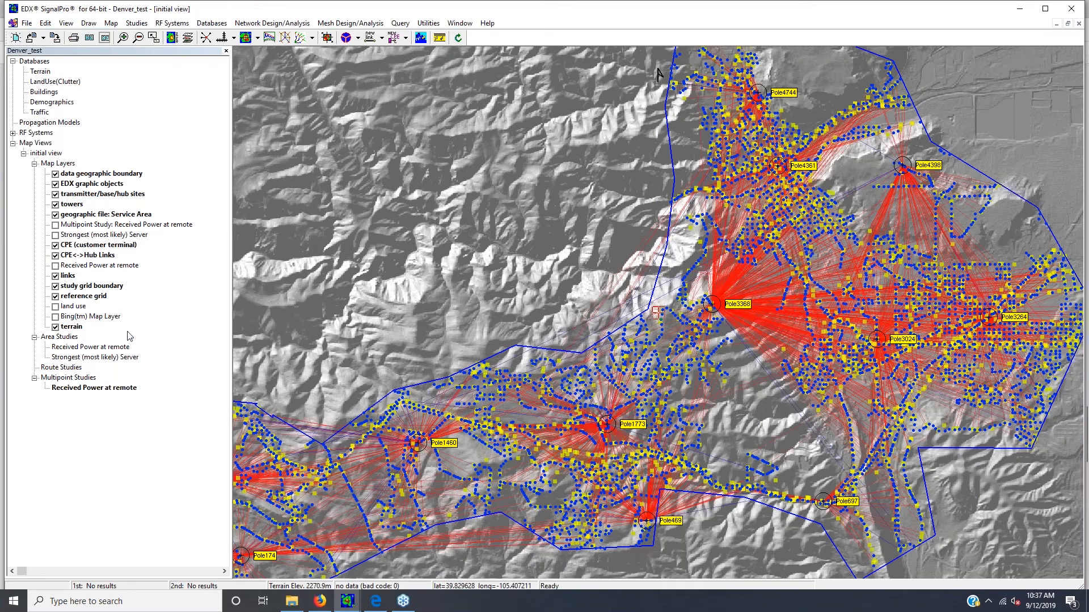
Start creating a hub/transmitter group for the multipoint network and open its automated router selection setup
click(238, 23)
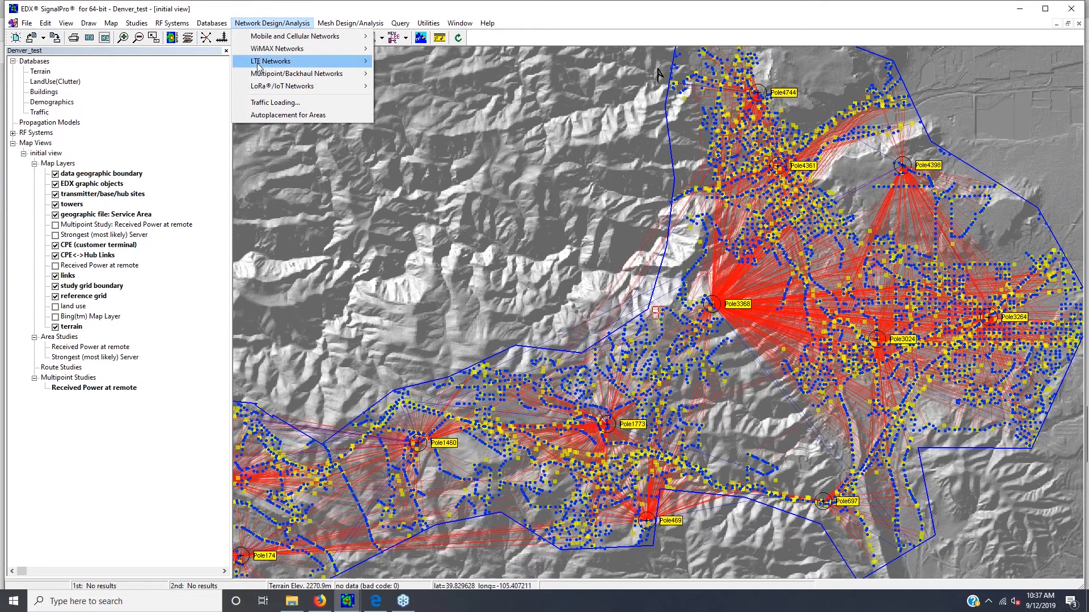
mouse_move(256, 73)
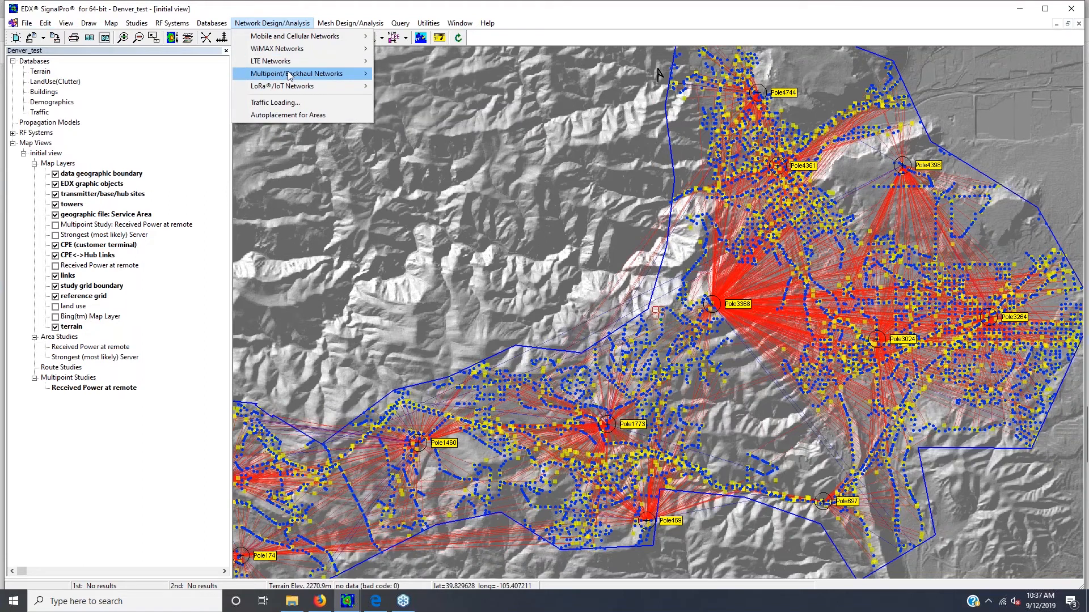
mouse_move(291, 74)
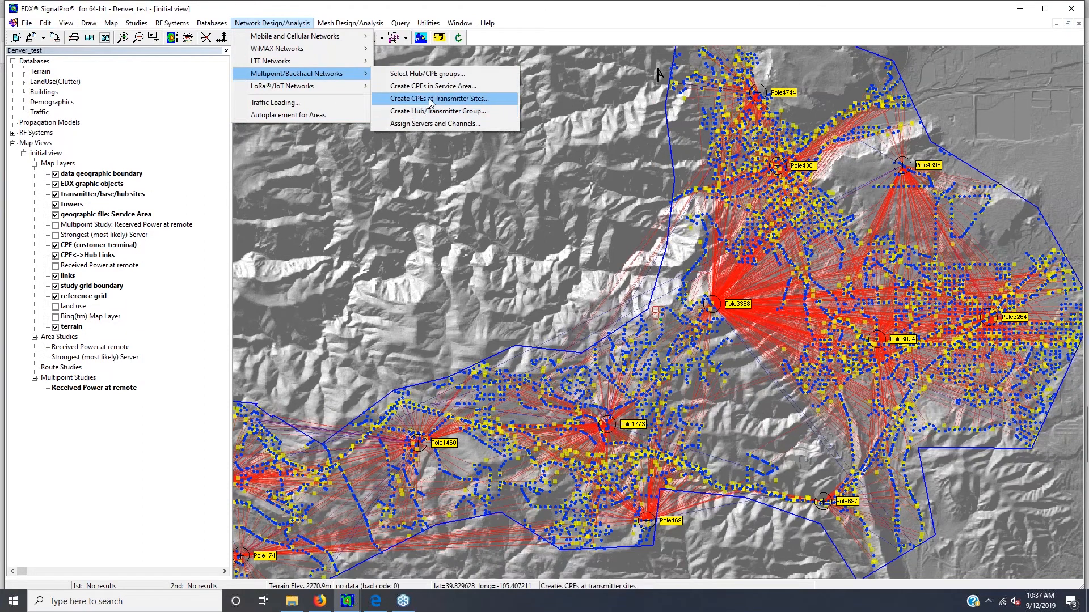
click(406, 111)
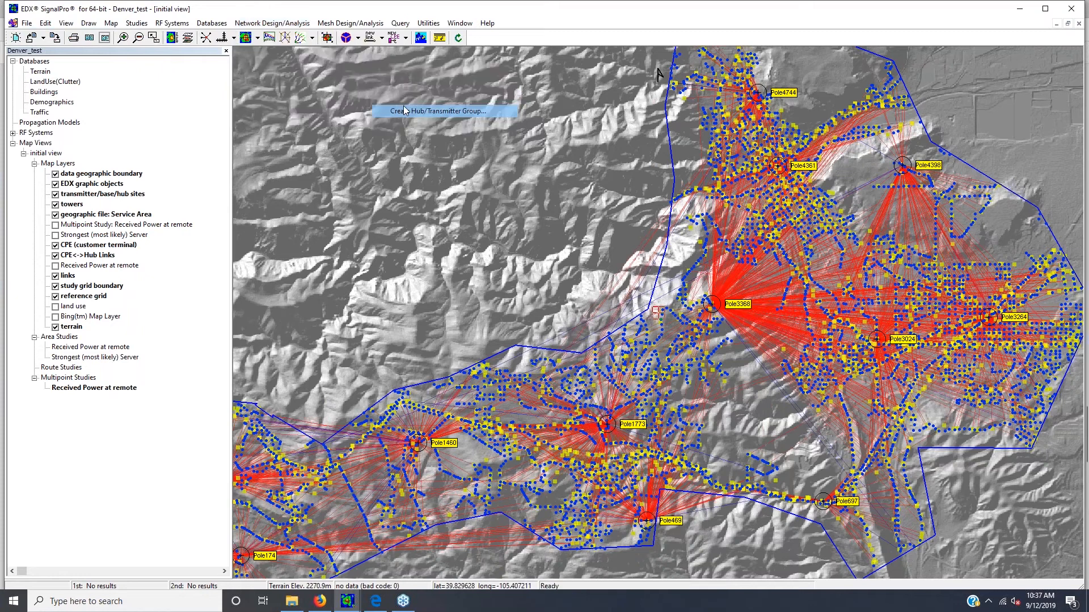
drag(480, 159, 600, 136)
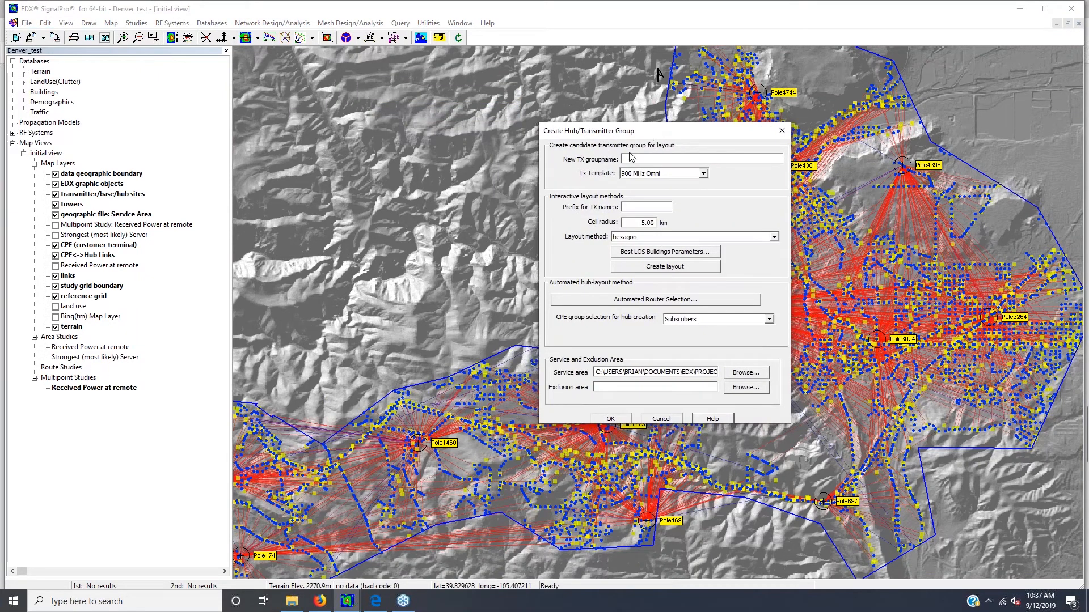
click(595, 305)
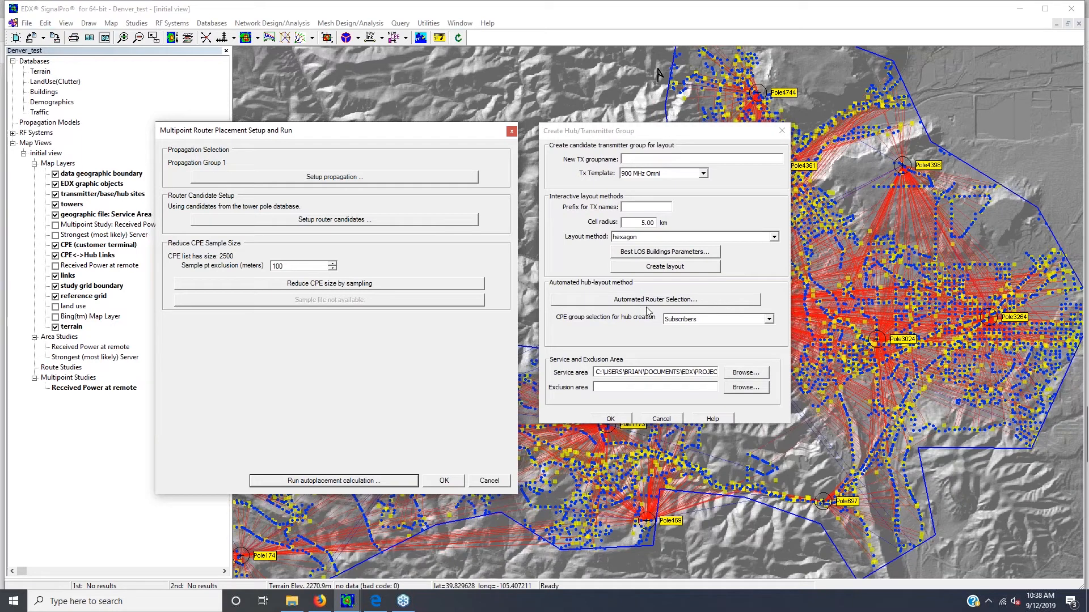
Check the propagation settings without changing them, and accept the pole database as hub candidates with the 900 MHz Omni template
click(282, 179)
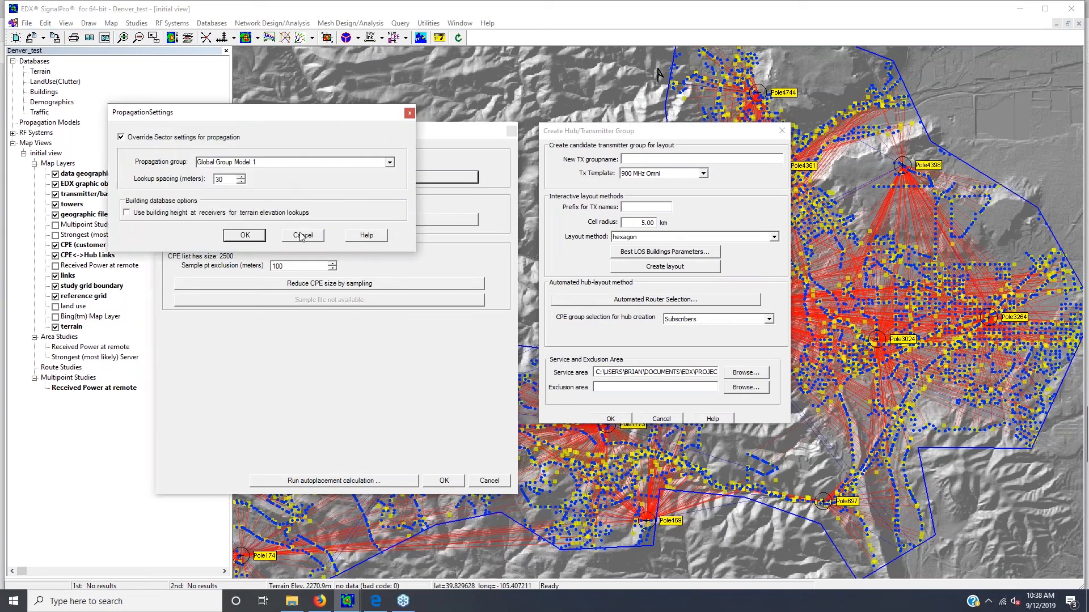
click(301, 236)
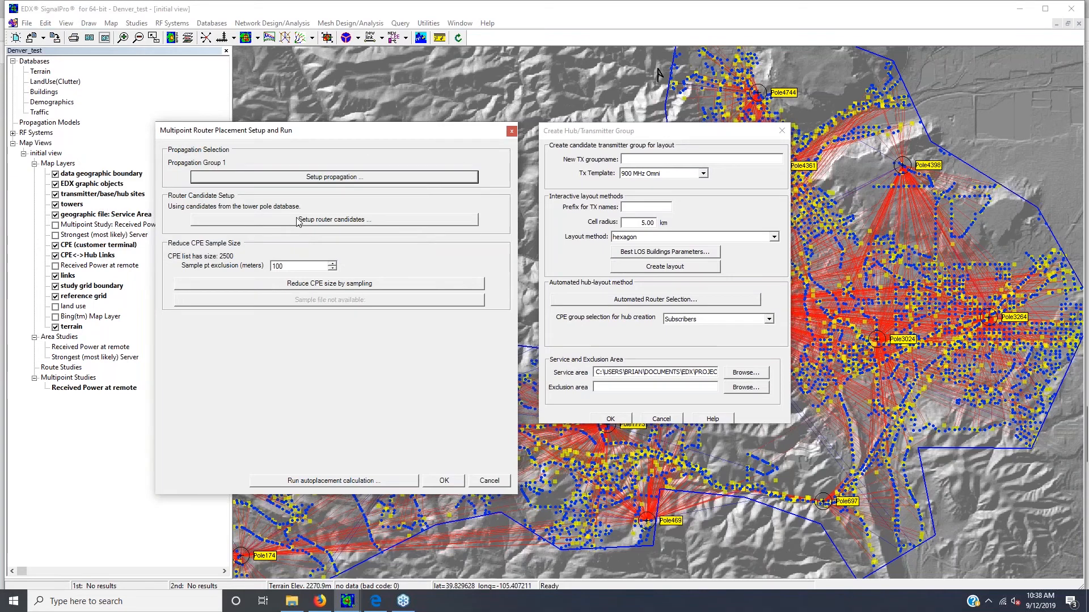
click(299, 220)
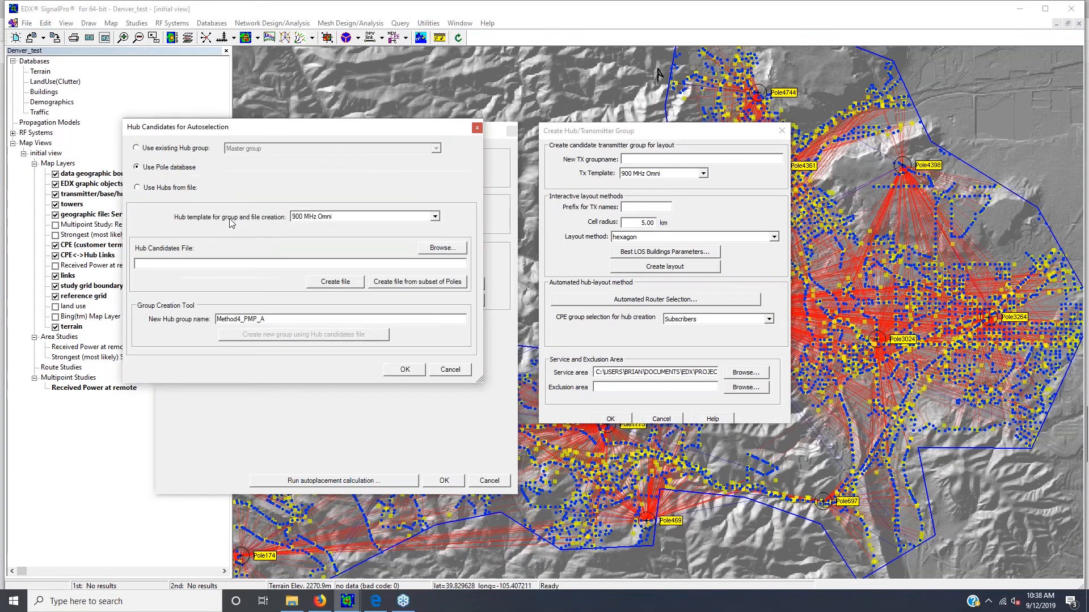
click(395, 370)
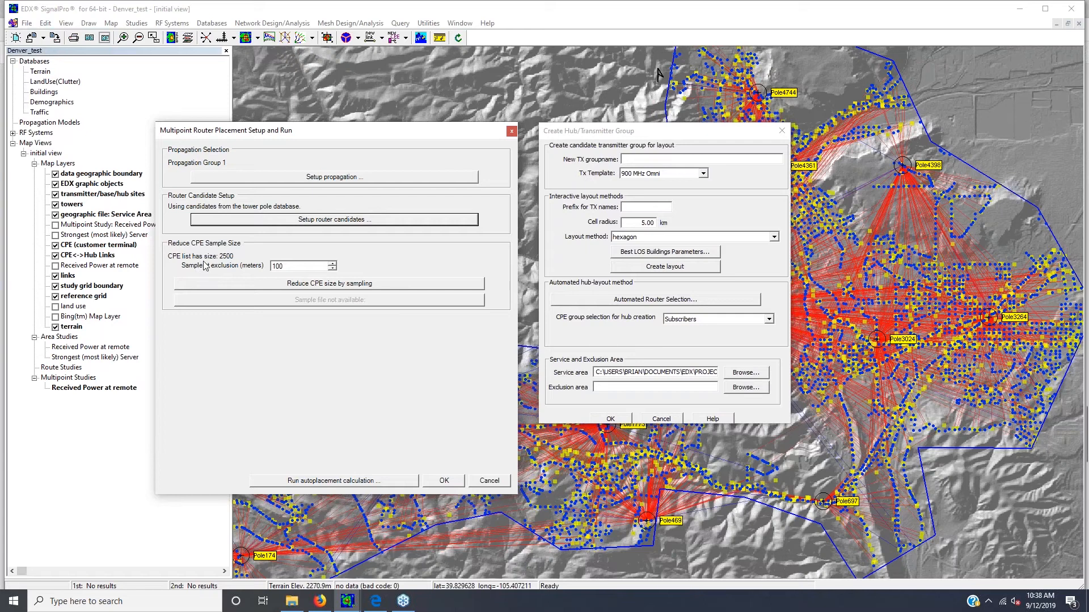
Review the CPE sample point exclusion, open the autoplacement calculation, and try the option to use installed routers in the selection process
double_click(289, 266)
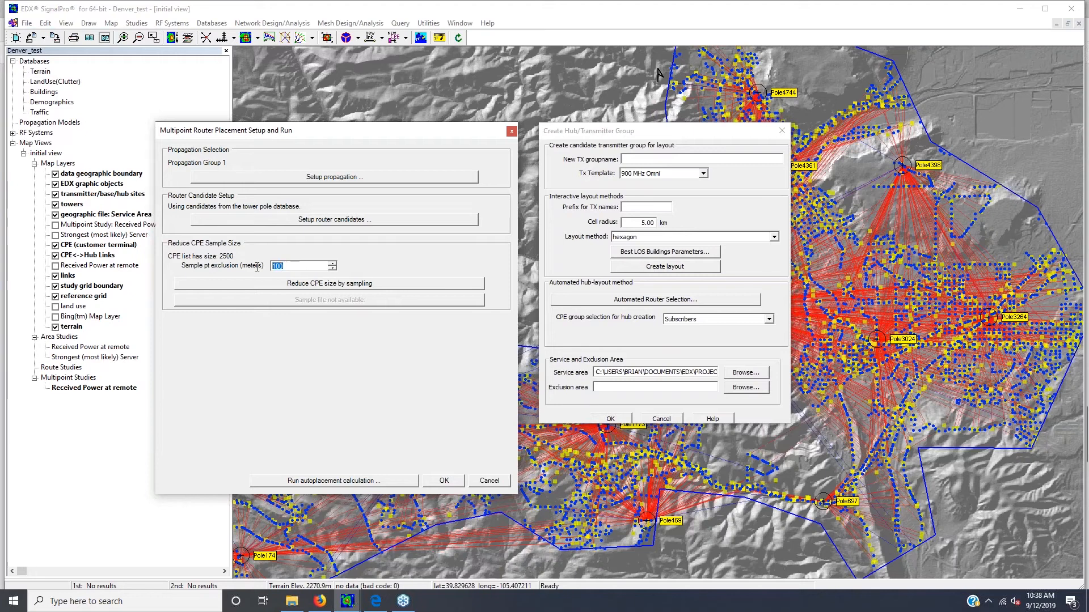
click(293, 266)
drag(284, 266, 273, 267)
click(314, 482)
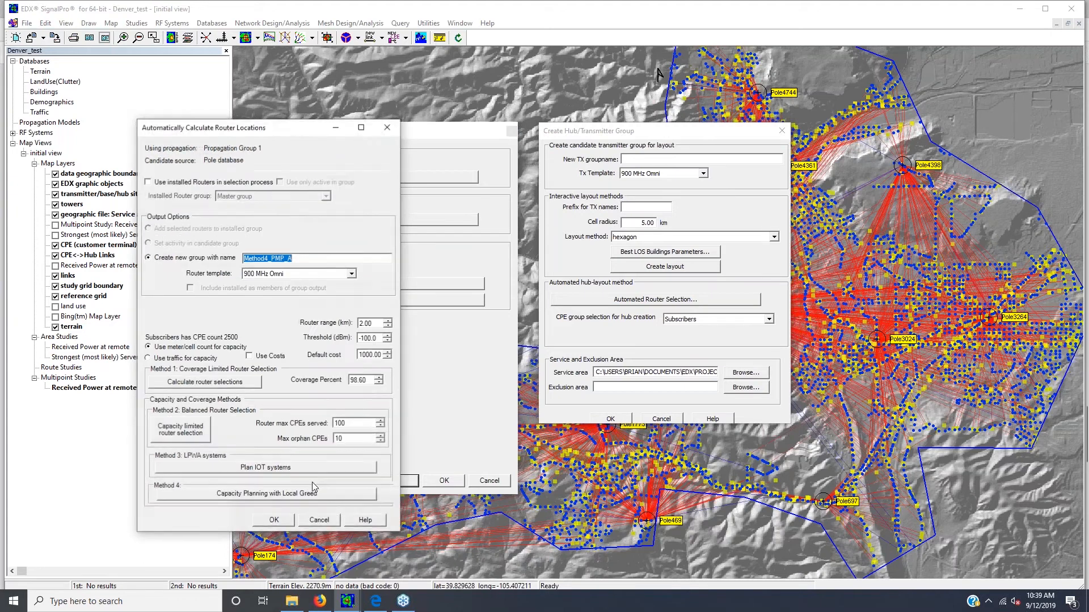
drag(227, 130, 456, 120)
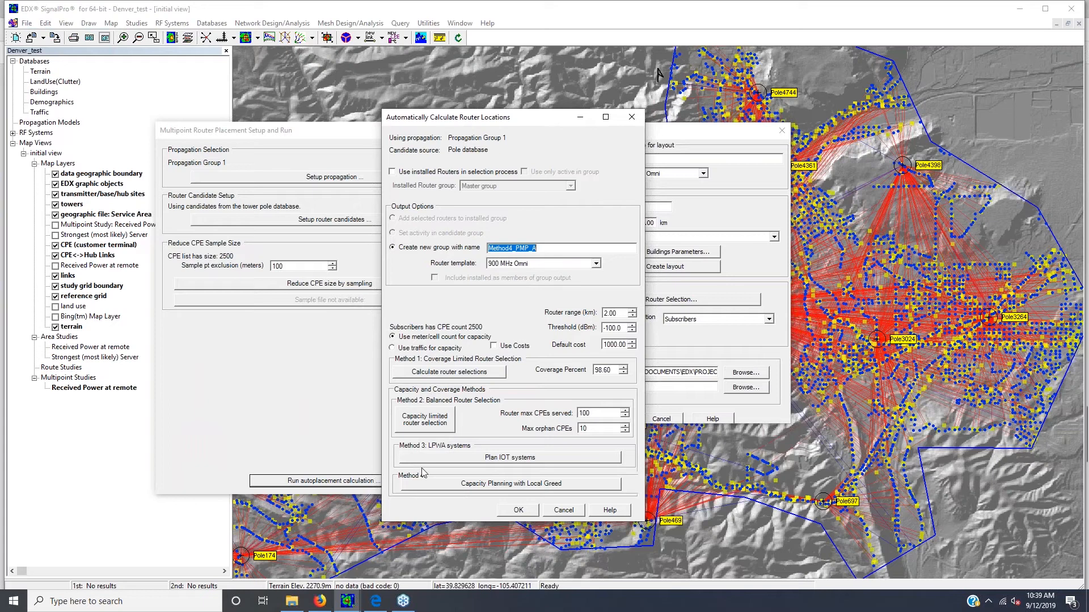
click(395, 172)
click(395, 172)
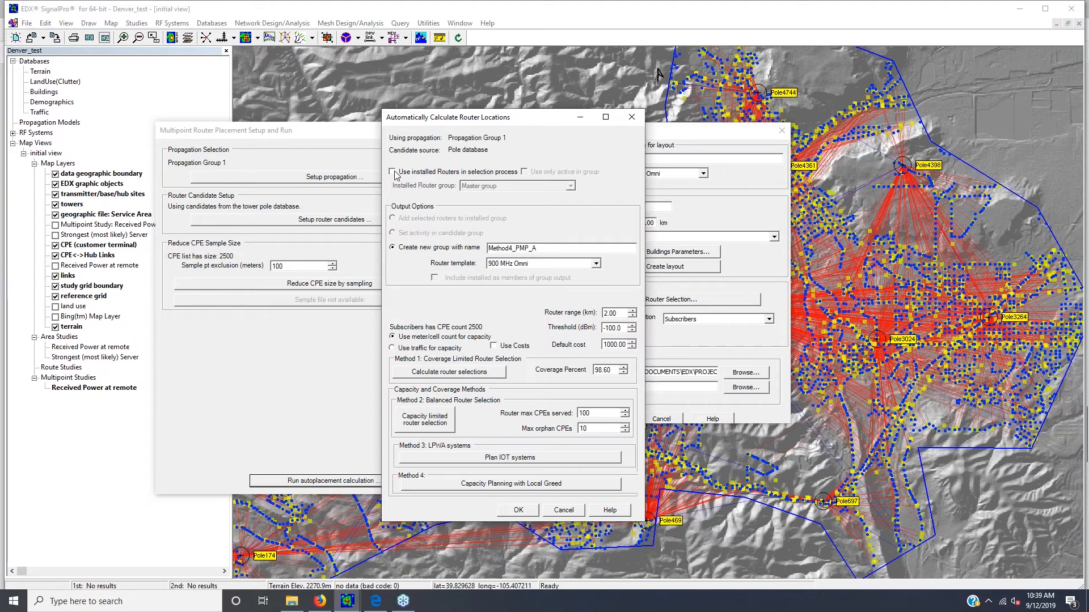
Review the maximum router capacity in the Capacity Planning with Local Greed setup, and cancel out of the hub/transmitter group creation
click(425, 485)
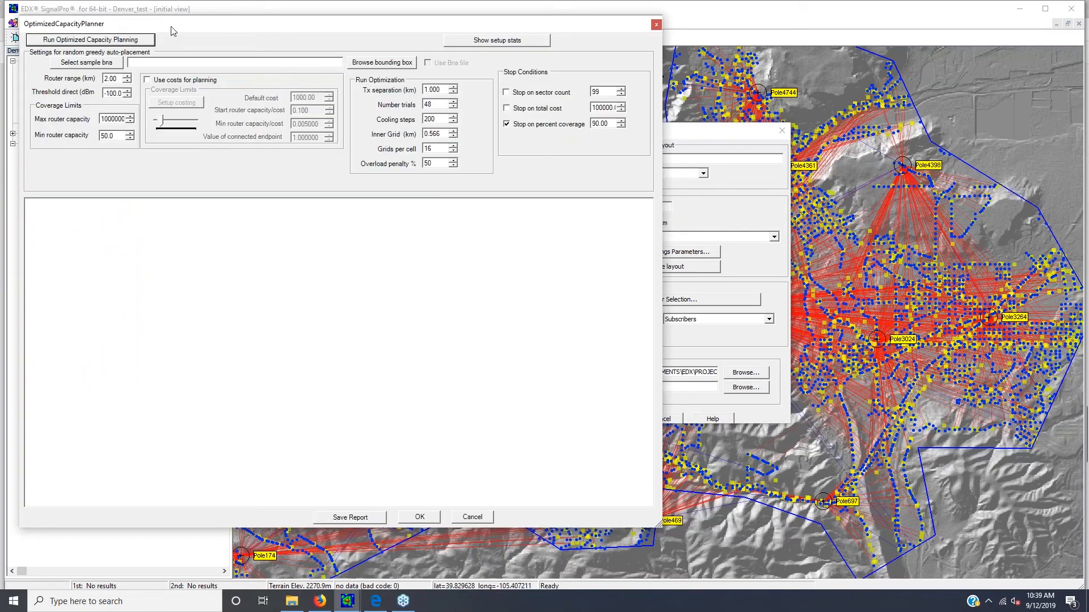
drag(173, 31, 345, 71)
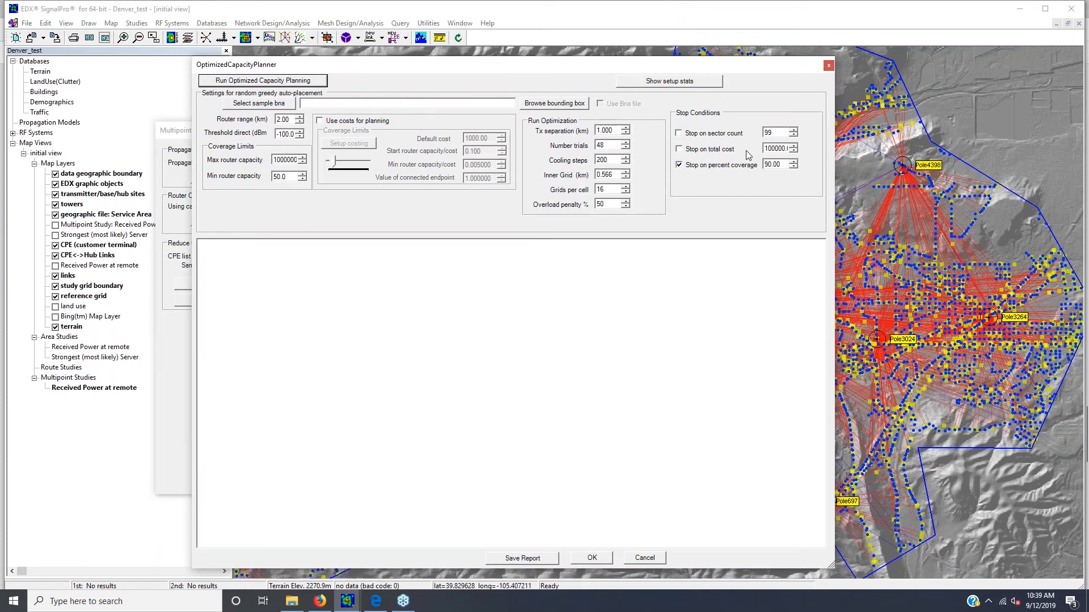
click(278, 160)
drag(278, 160, 309, 160)
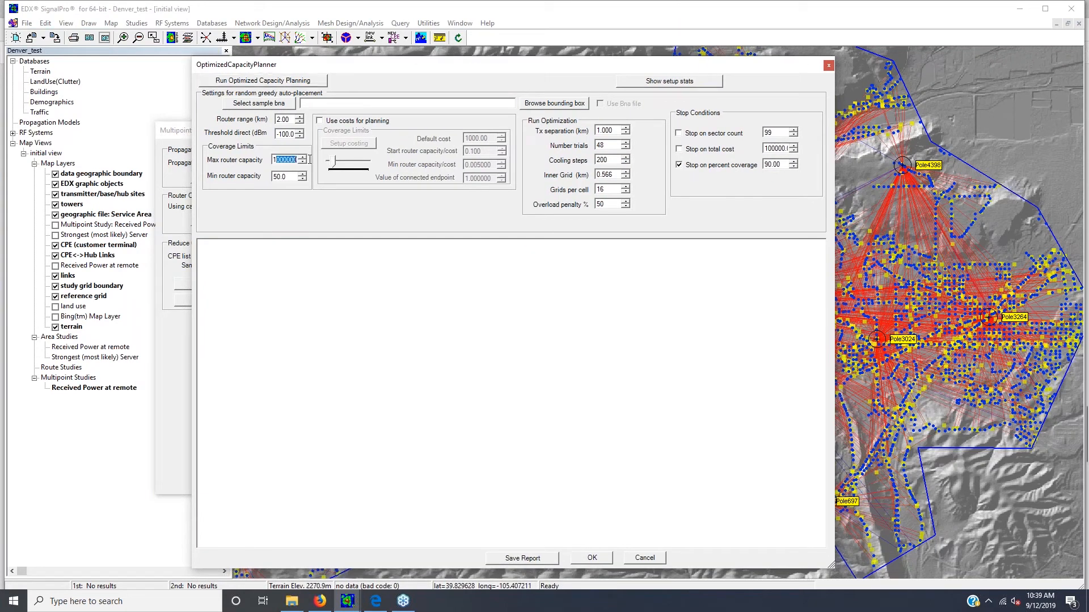
click(278, 160)
click(645, 558)
click(564, 511)
click(492, 482)
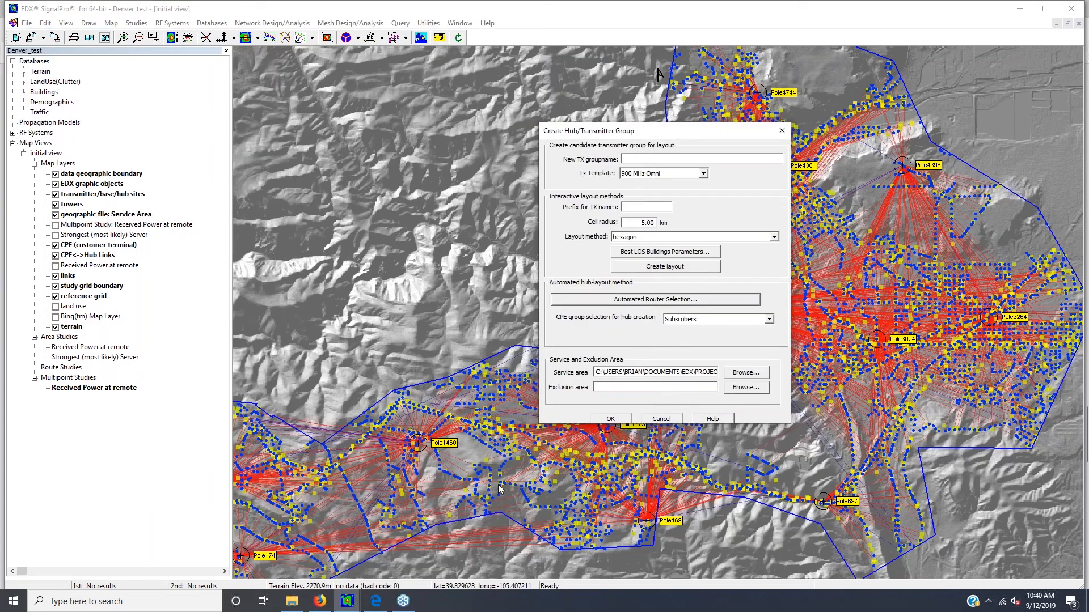
click(661, 419)
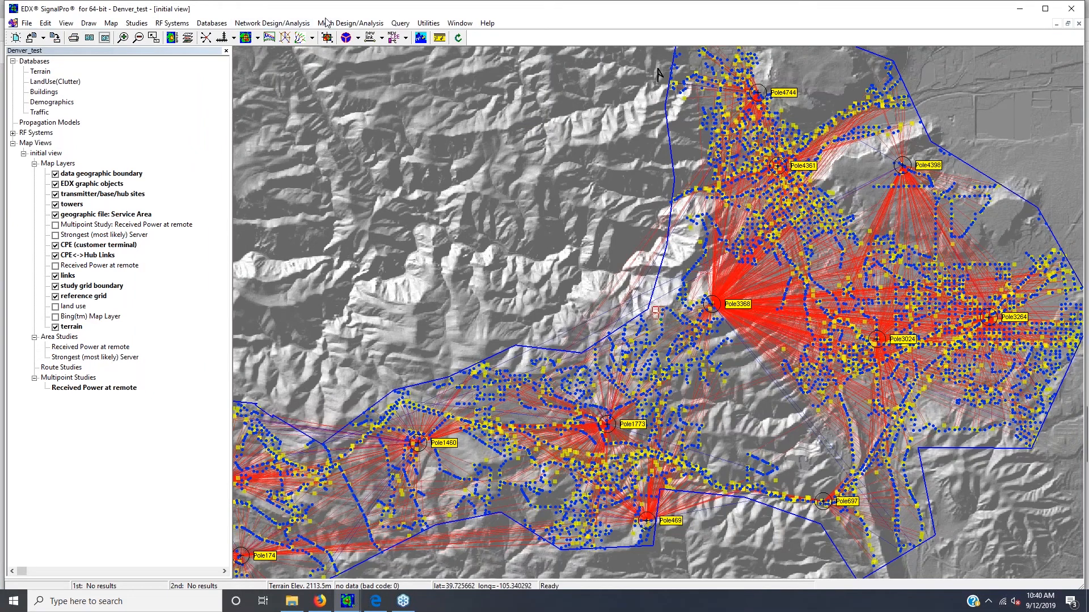
Run a study query on the multipoint Received Power at remote study and widen the results' ID column to show full CPE IDs
click(400, 24)
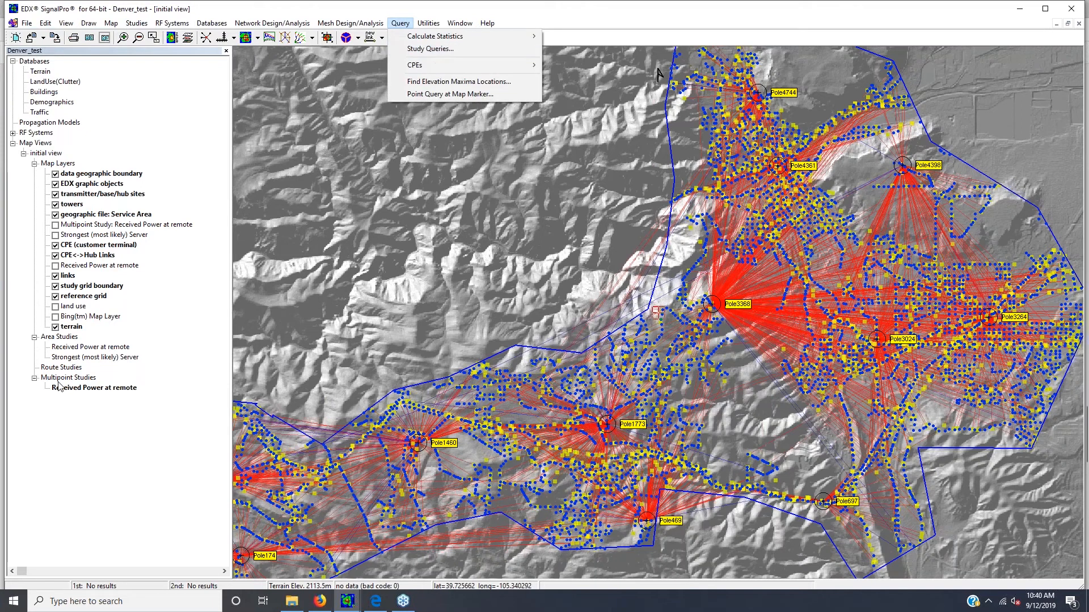
click(420, 50)
click(400, 23)
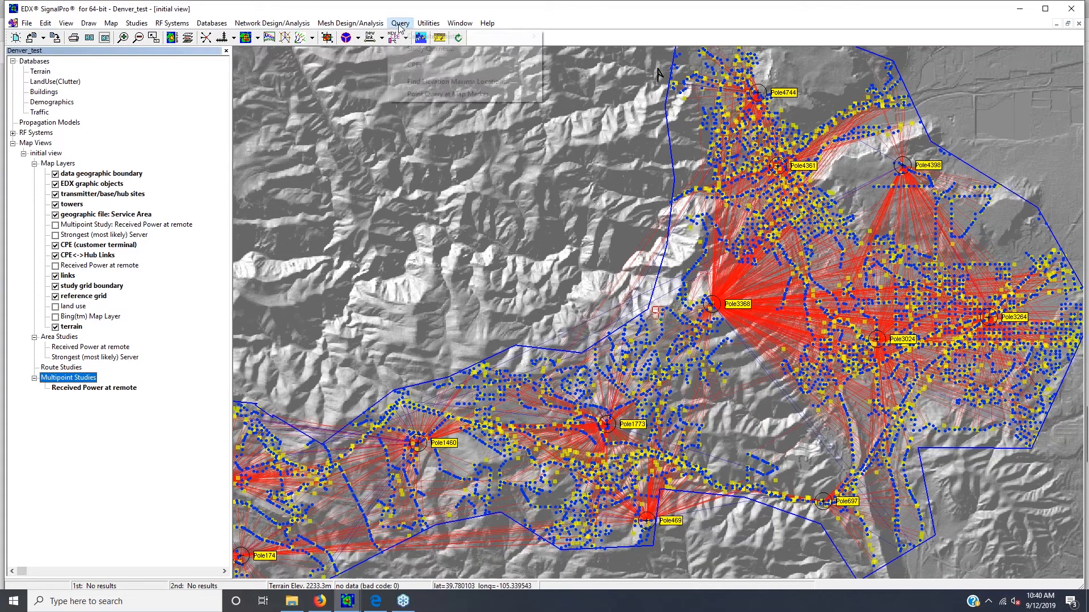
click(412, 49)
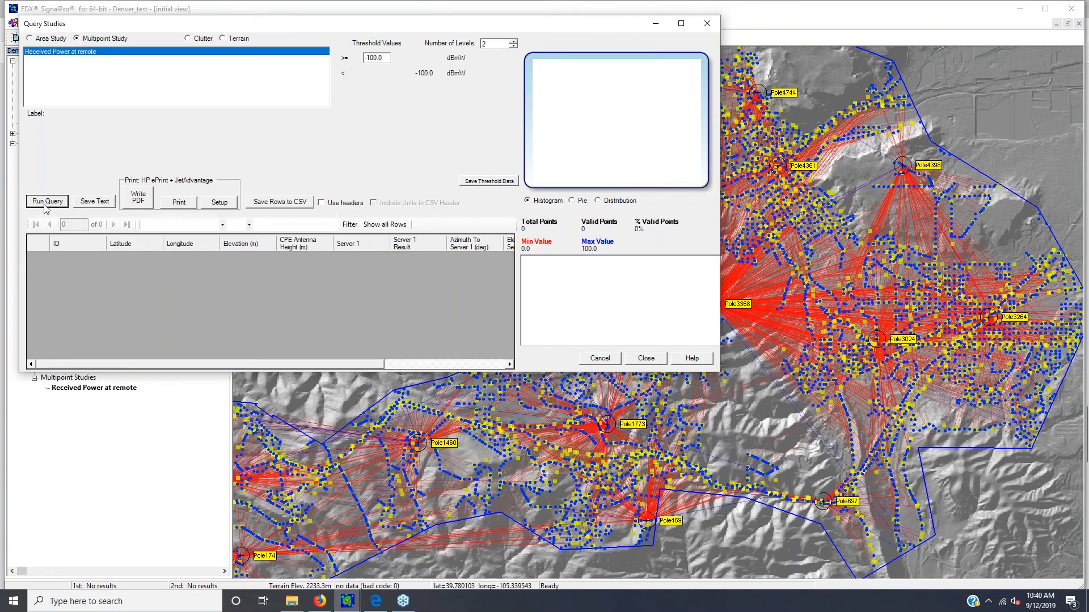
click(46, 201)
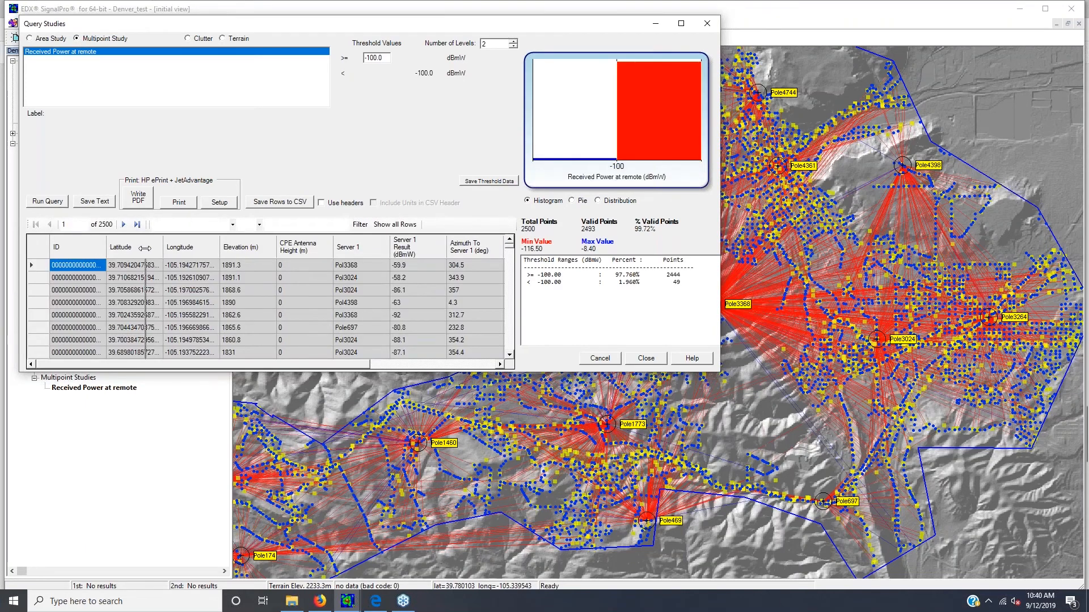
drag(146, 248, 146, 248)
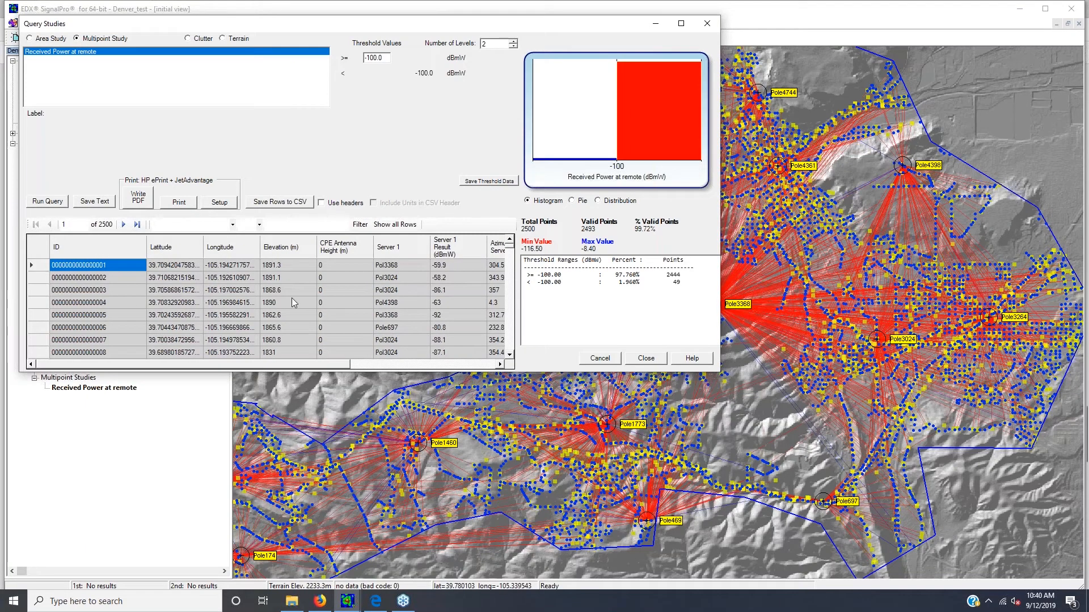
Examine the first CPE's server and received-power result and the share of CPEs at or above -100 dBmW, and close the query
click(39, 265)
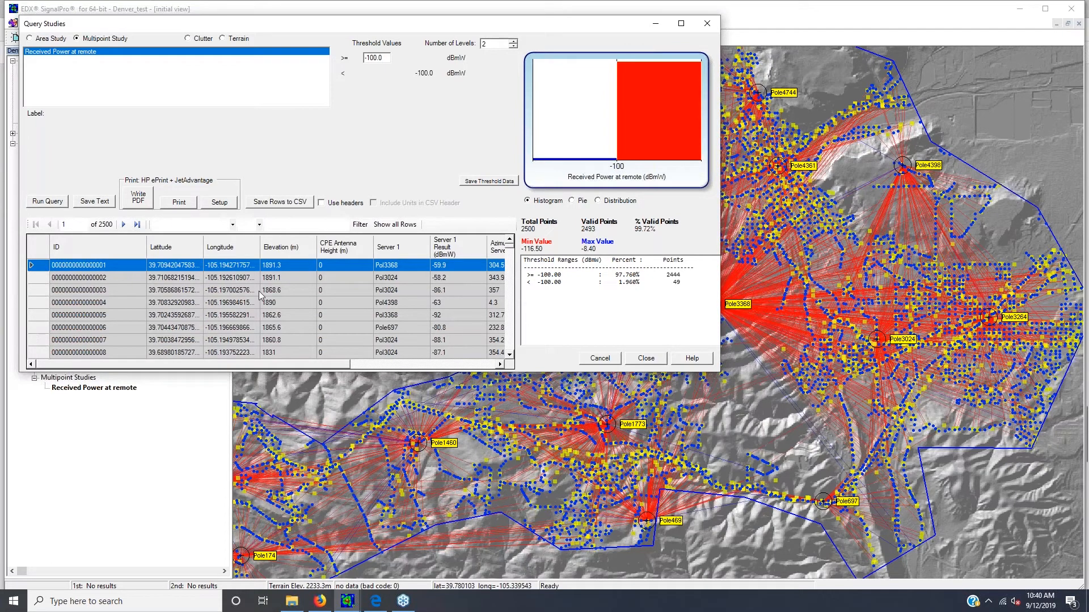
click(402, 266)
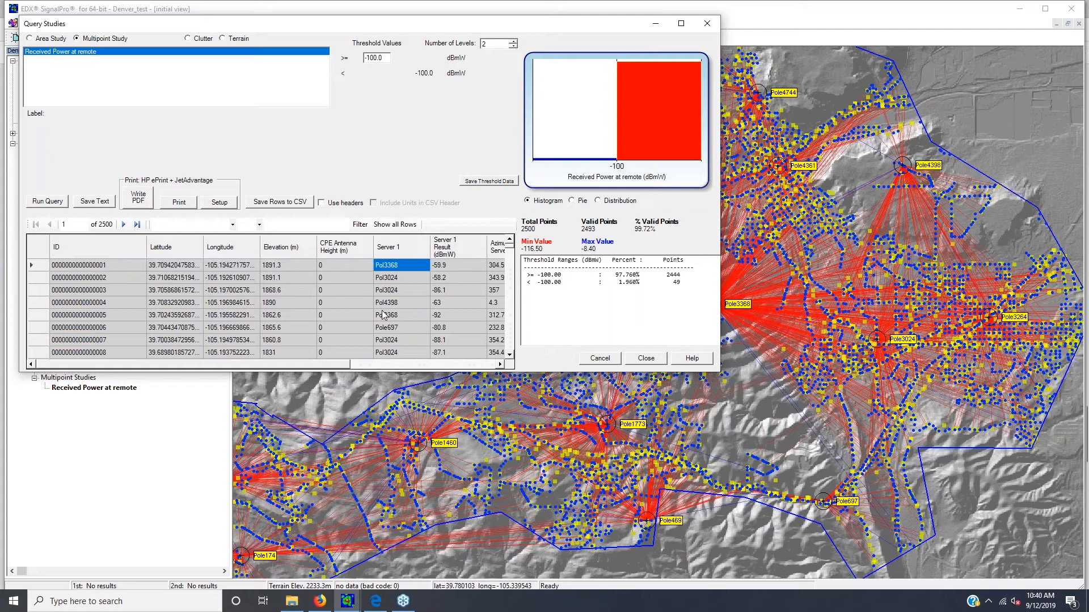
drag(302, 364, 412, 364)
click(388, 267)
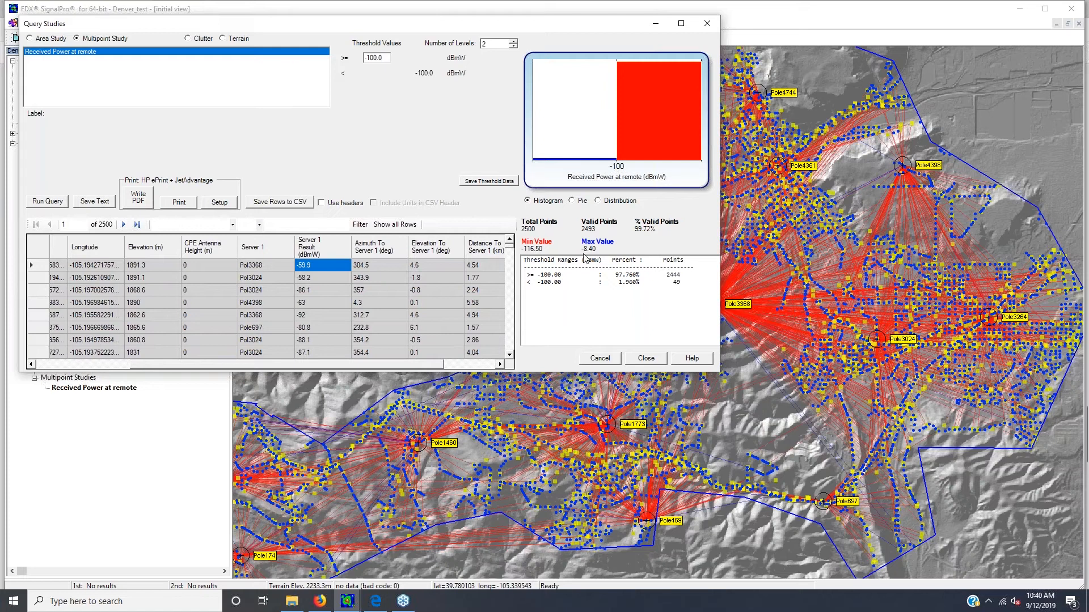
drag(535, 270, 678, 276)
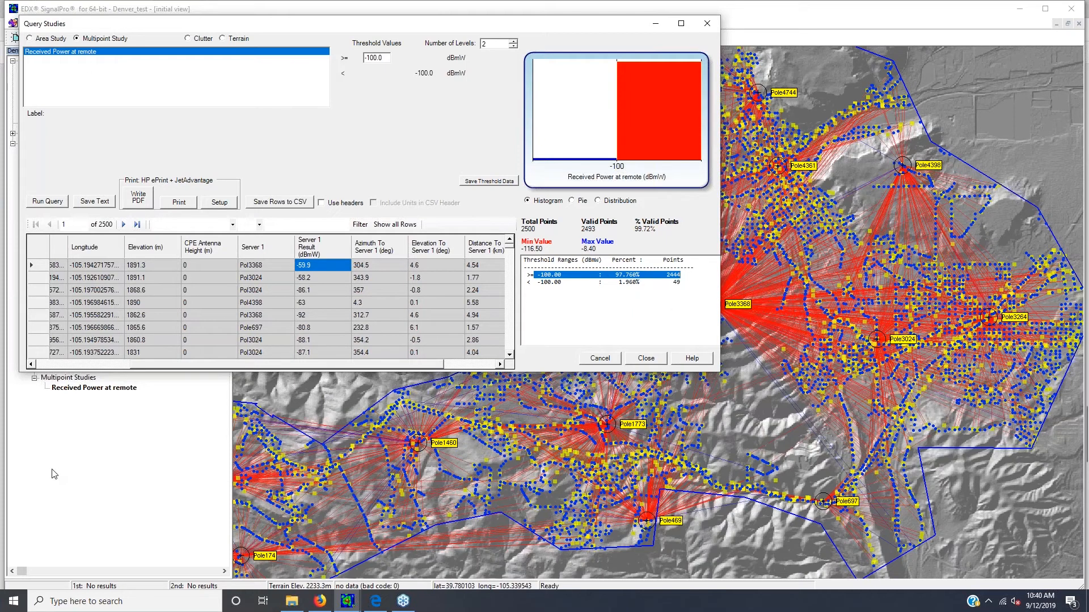
click(639, 363)
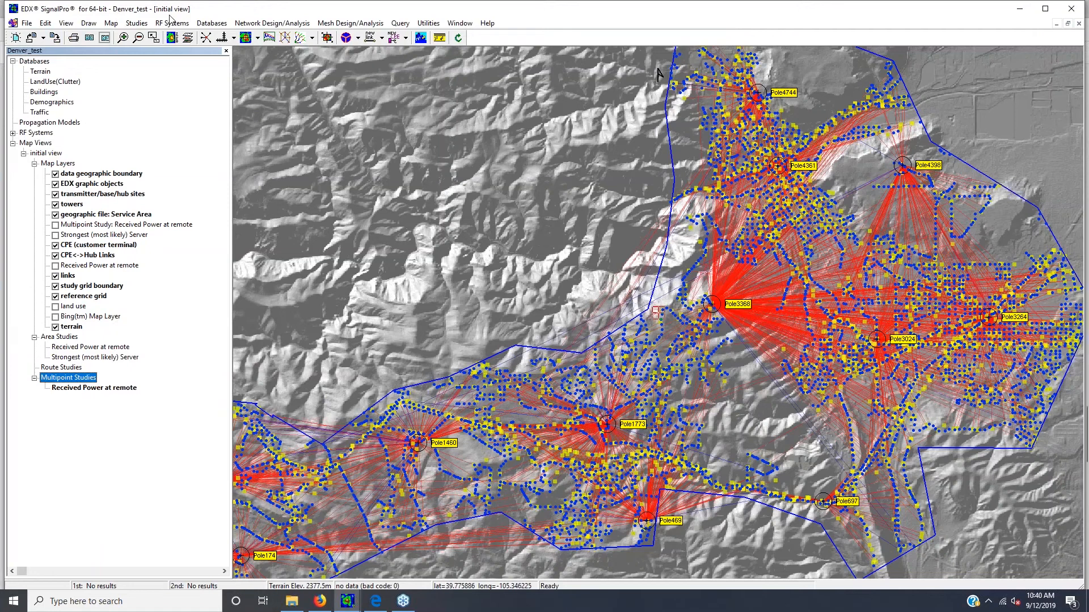
click(272, 23)
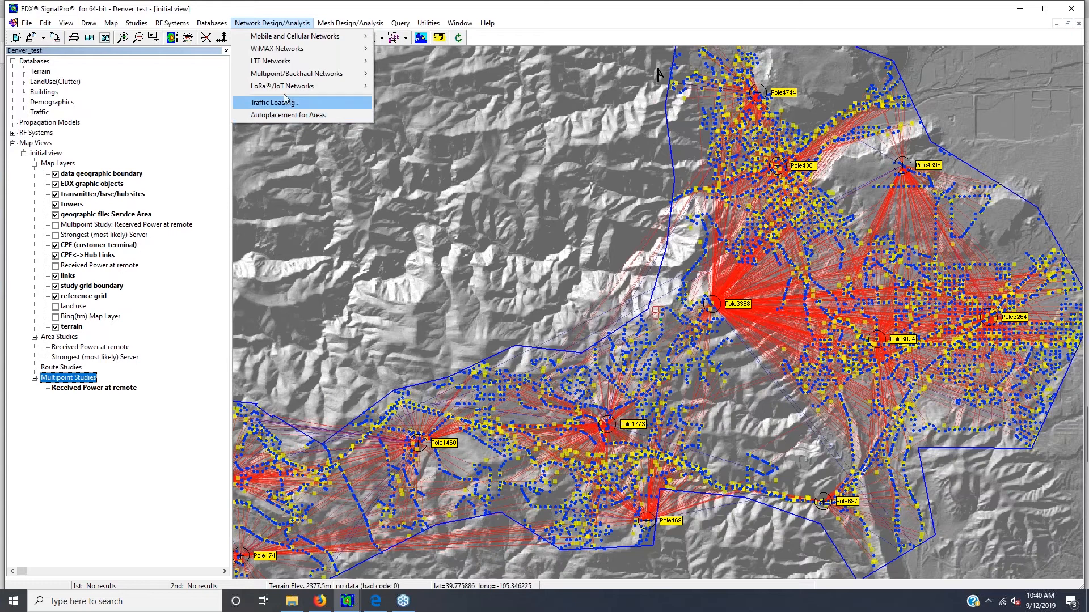
mouse_move(285, 76)
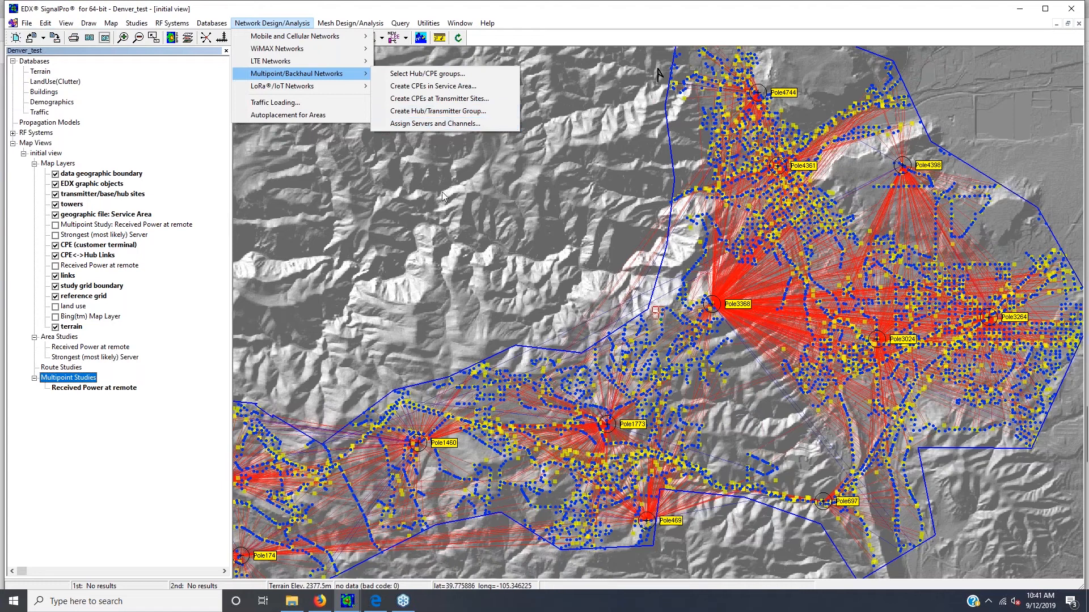
click(437, 111)
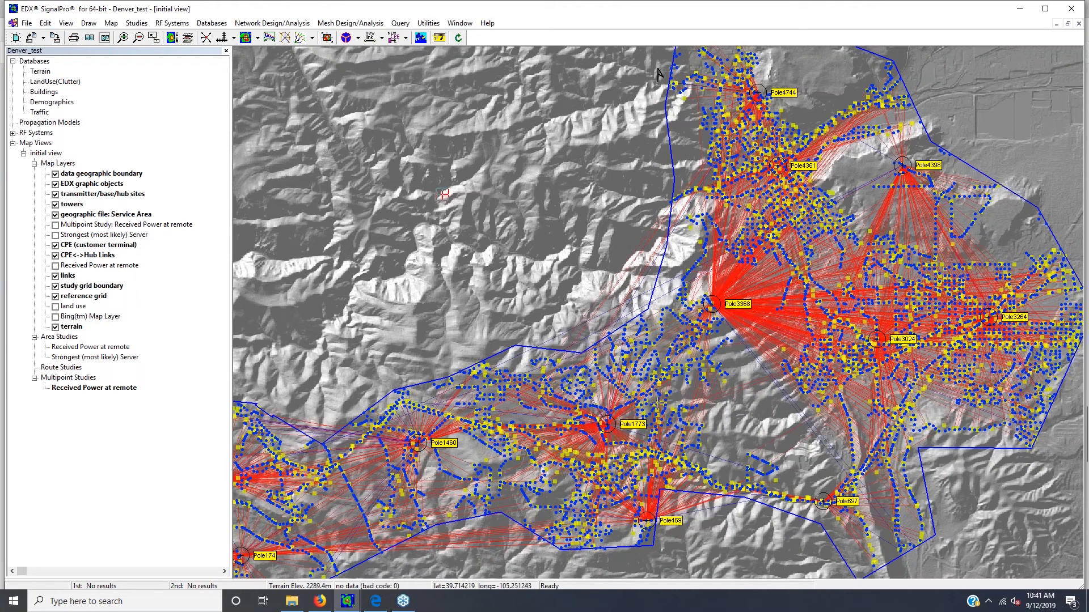
mouse_move(660, 403)
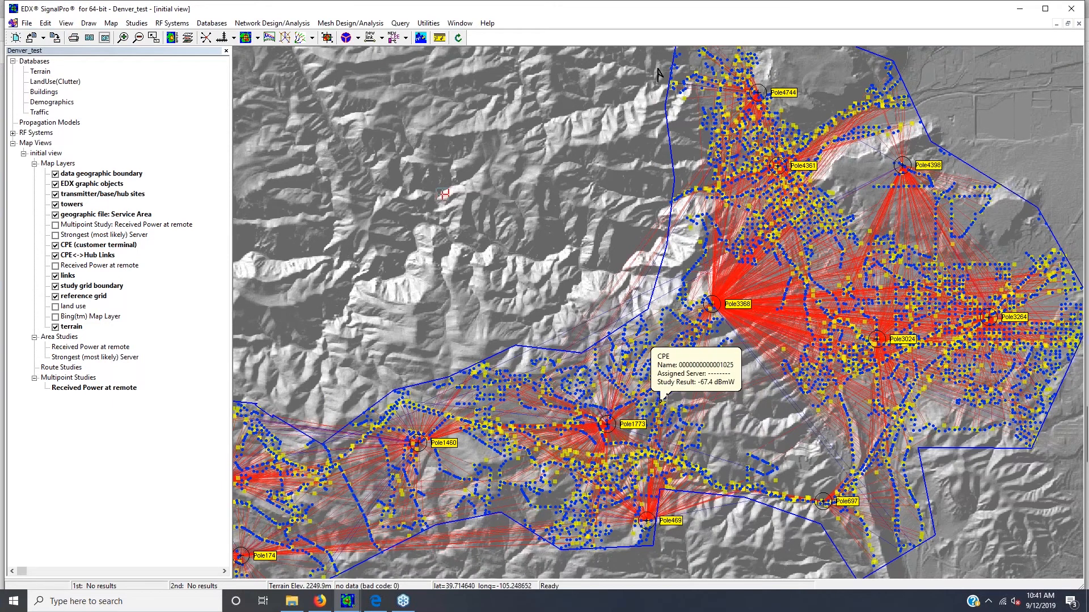
mouse_move(586, 421)
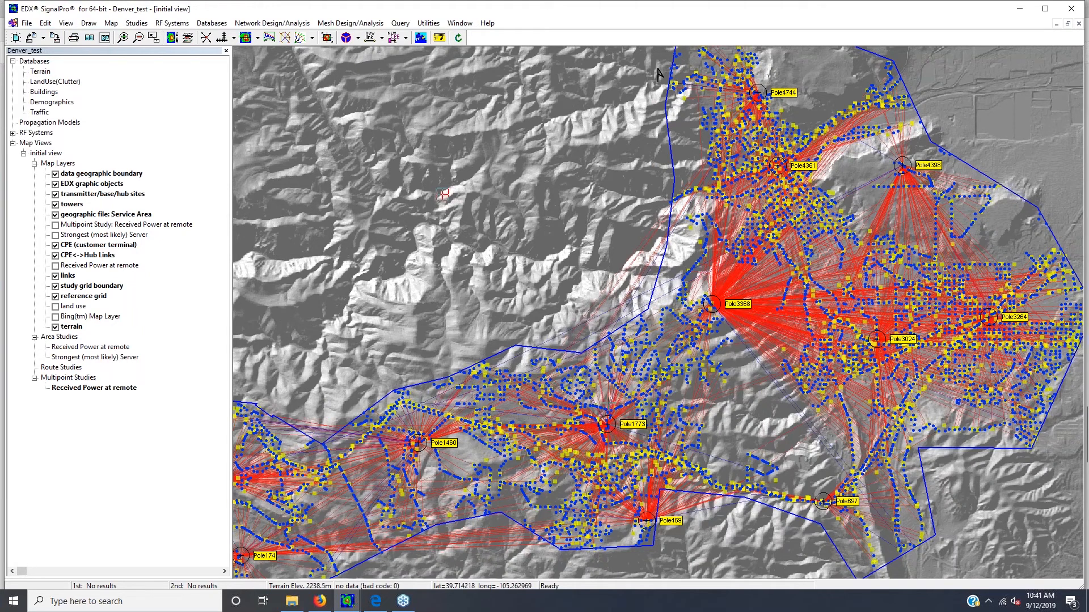
Open the automatic router location calculation in the MegaMesh network design process
click(328, 24)
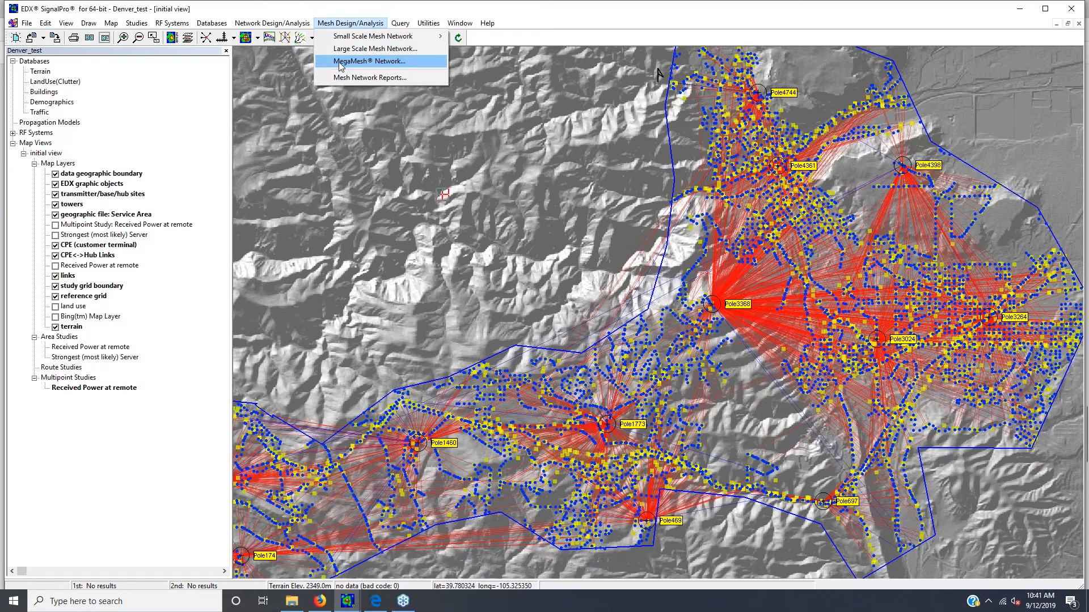
click(340, 63)
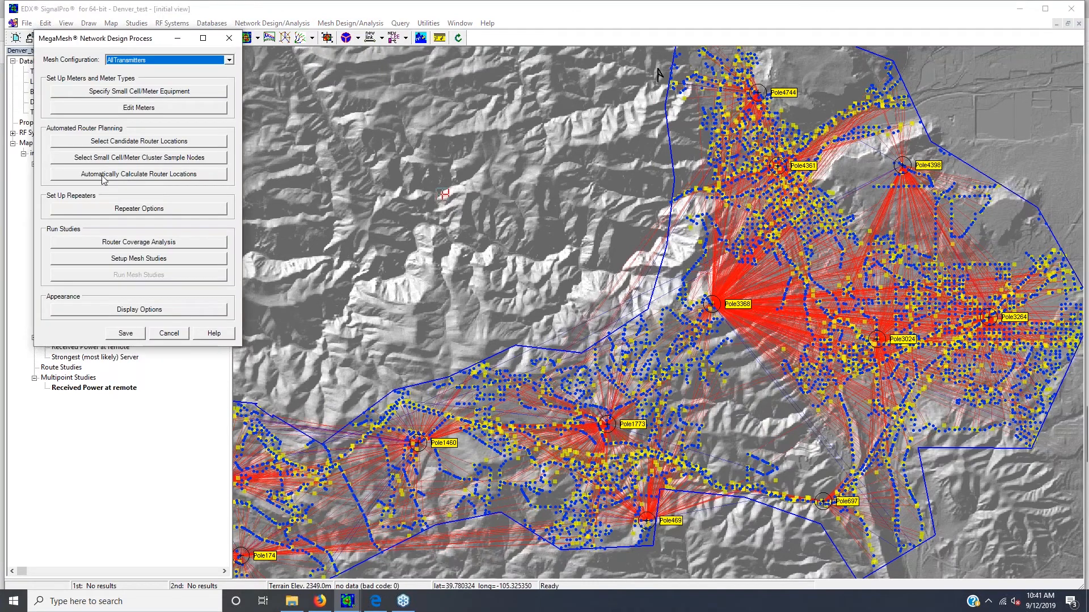
click(69, 175)
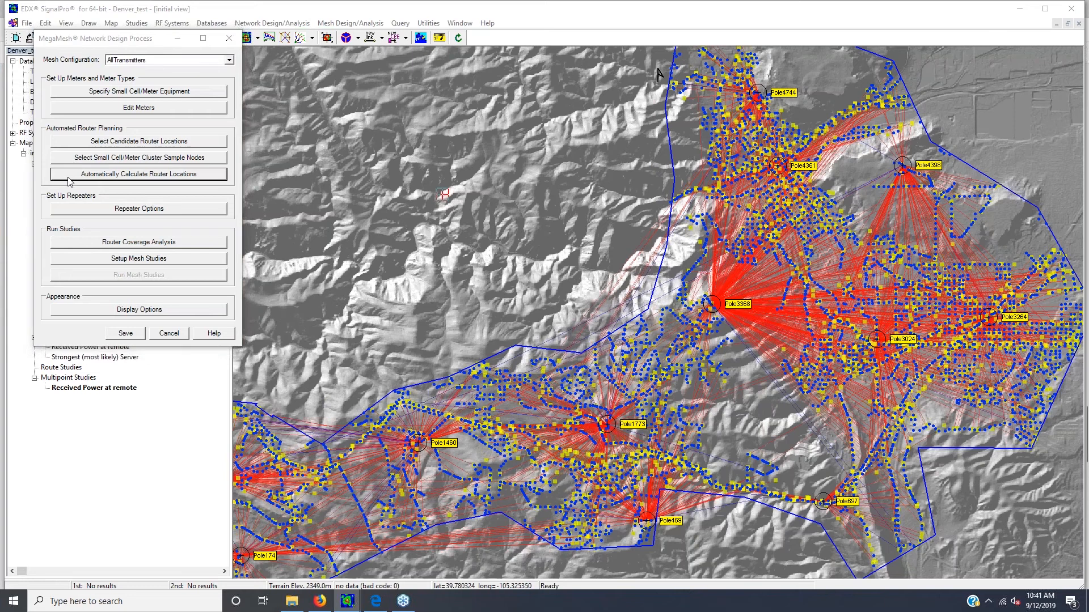
drag(116, 54, 171, 79)
drag(285, 97, 436, 93)
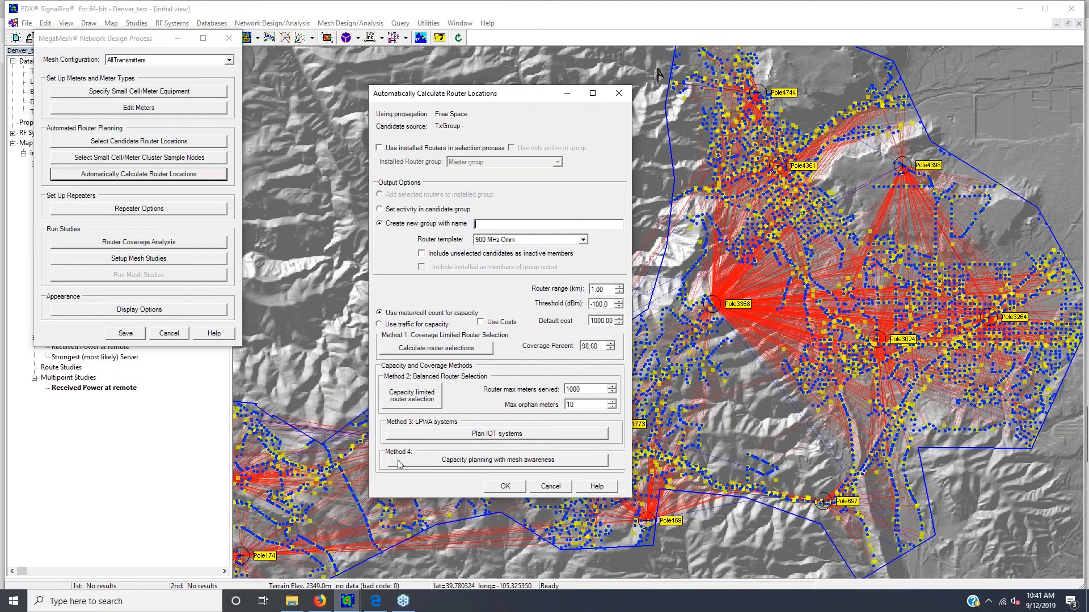
Name the new router group "a", then review the maximum router capacity in the mesh-aware capacity planning setup and cancel that planner
click(449, 462)
click(529, 315)
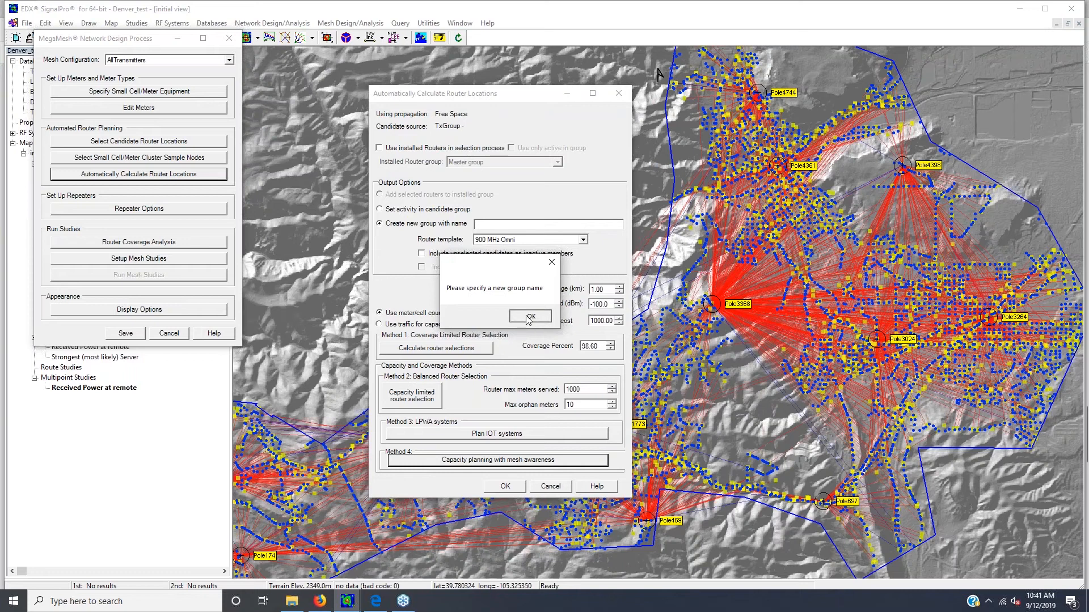
text(a)
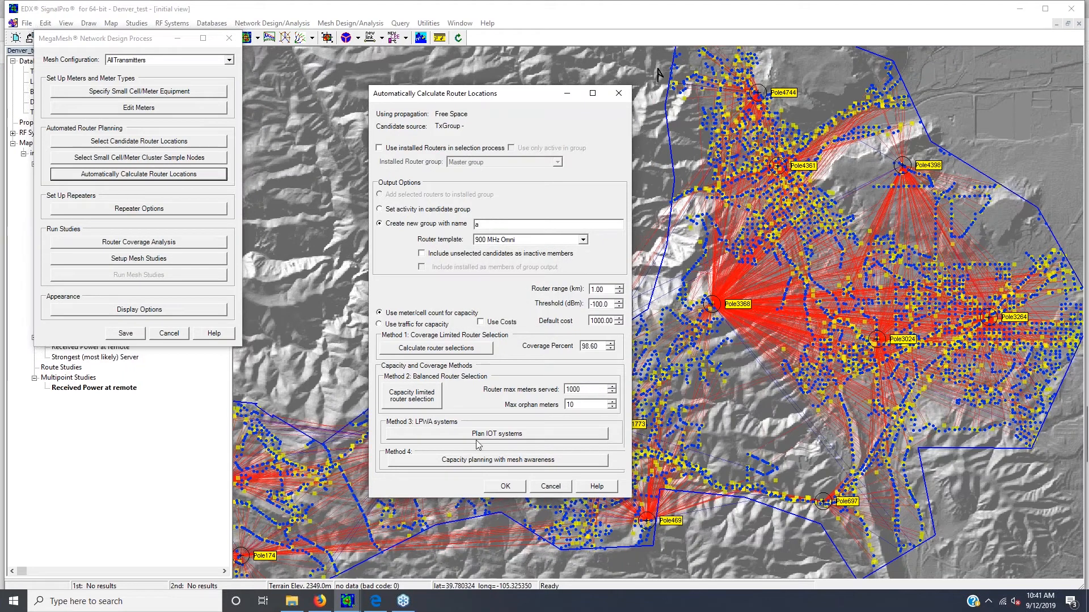
click(467, 461)
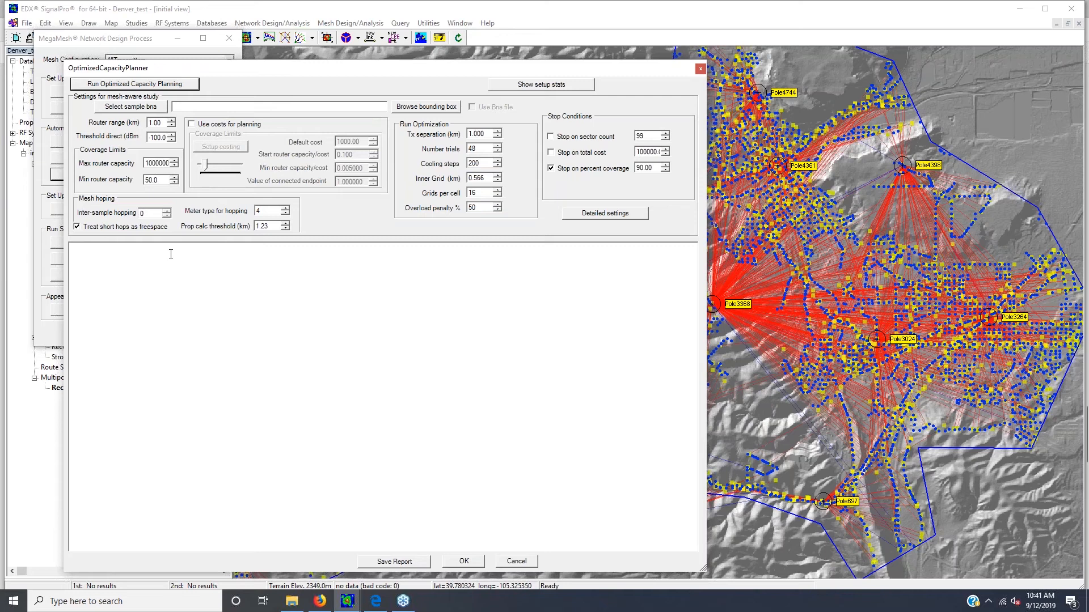
drag(147, 163, 169, 164)
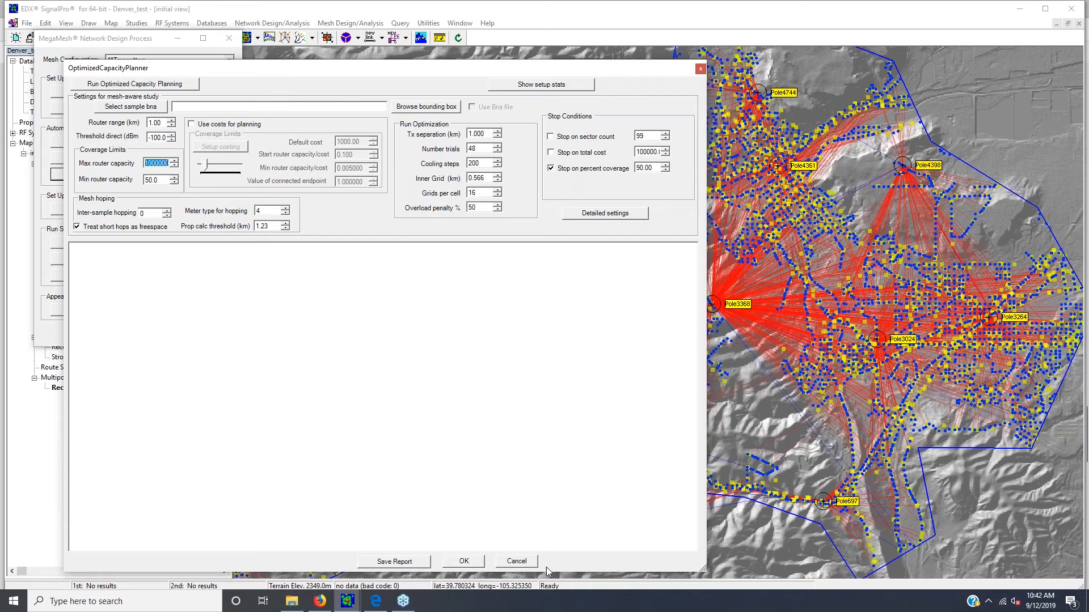
click(527, 563)
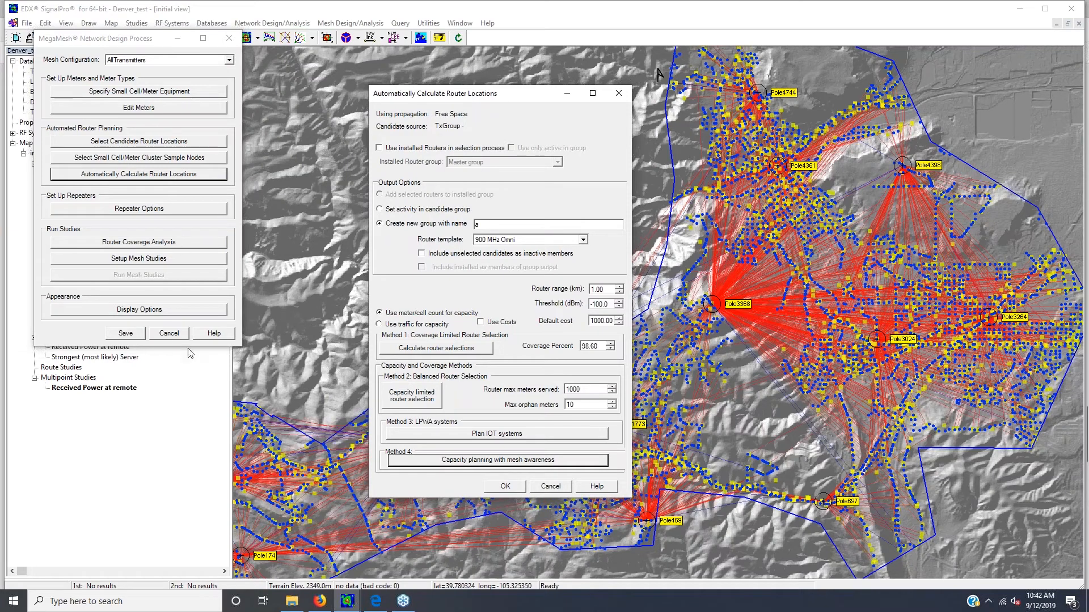
click(168, 335)
Review the capacity planner settings for IOT systems, then cancel the planner, the router location calculation and the MegaMesh network design process
click(583, 436)
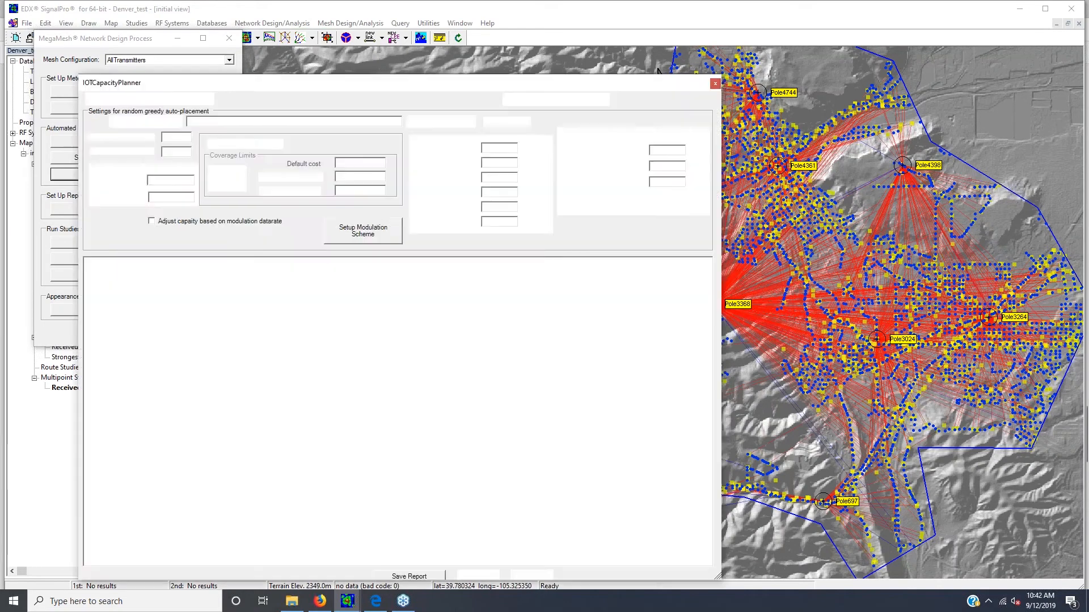
drag(261, 83, 339, 47)
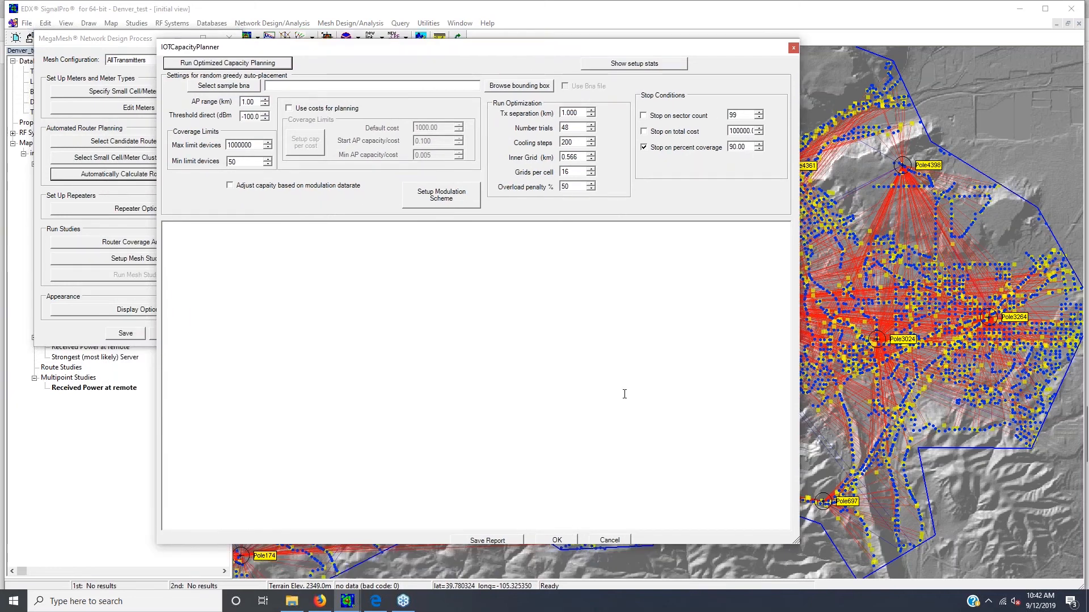
click(608, 540)
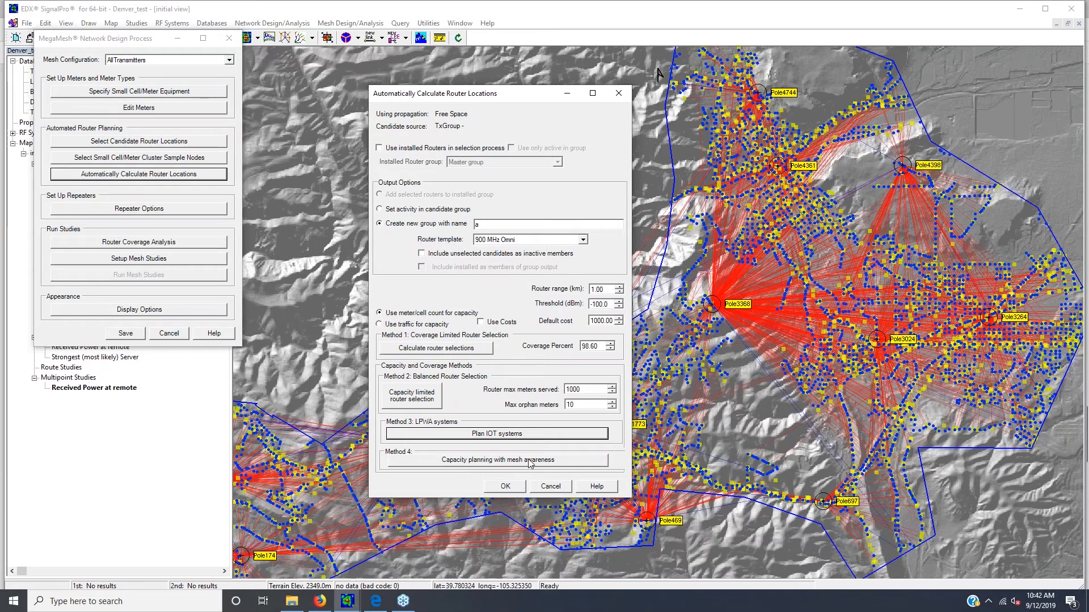
click(551, 486)
click(166, 334)
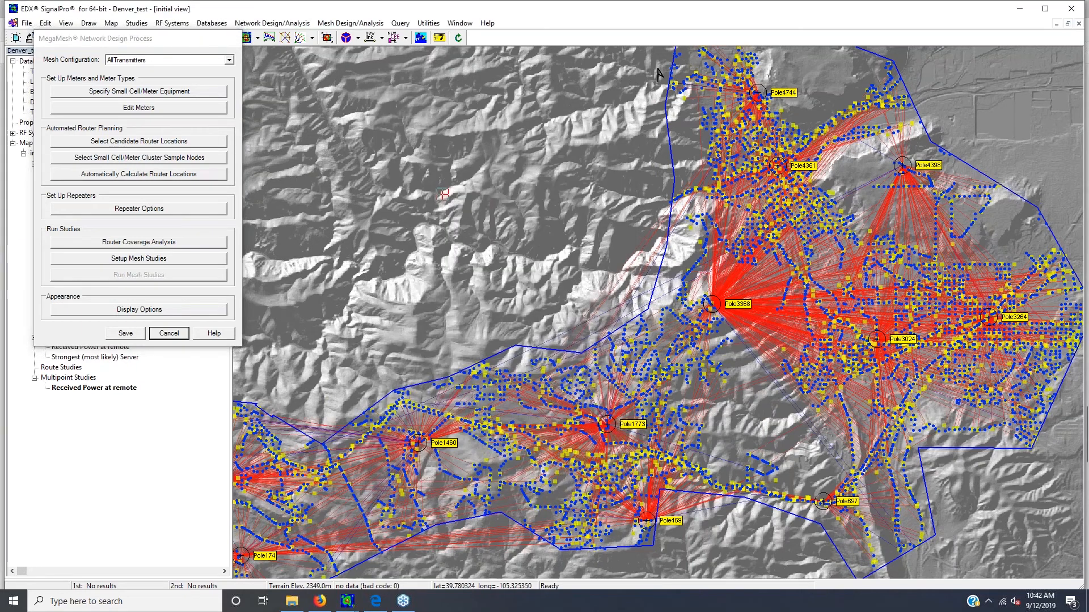
Switch to the site placement PDF in Microsoft Edge and review pages 7 to 9 on planner settings, trial solutions and coverage verification
click(376, 601)
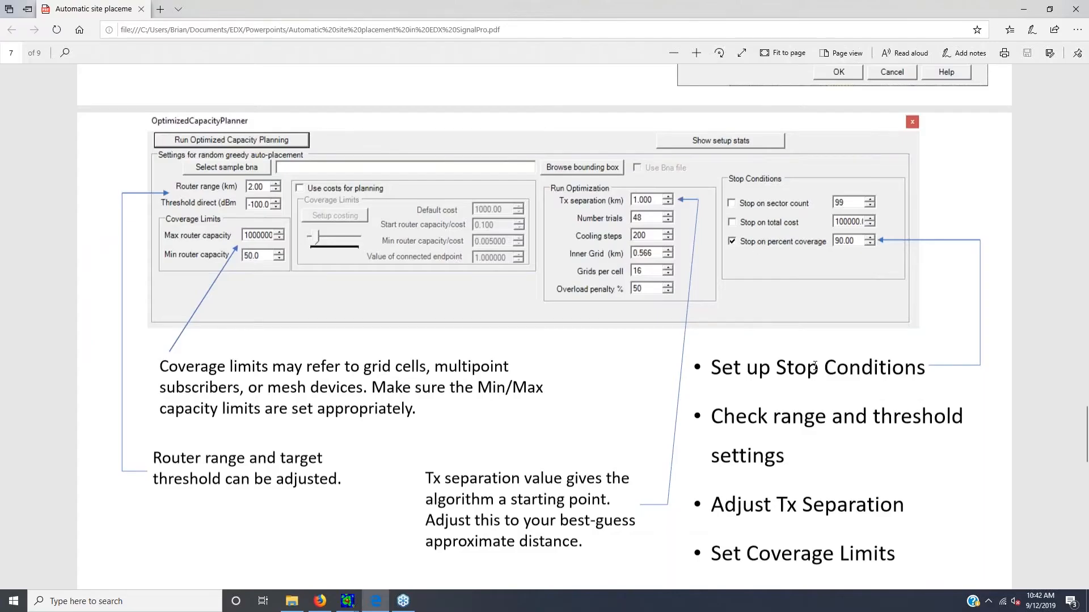
scroll(527, 398, down, 1)
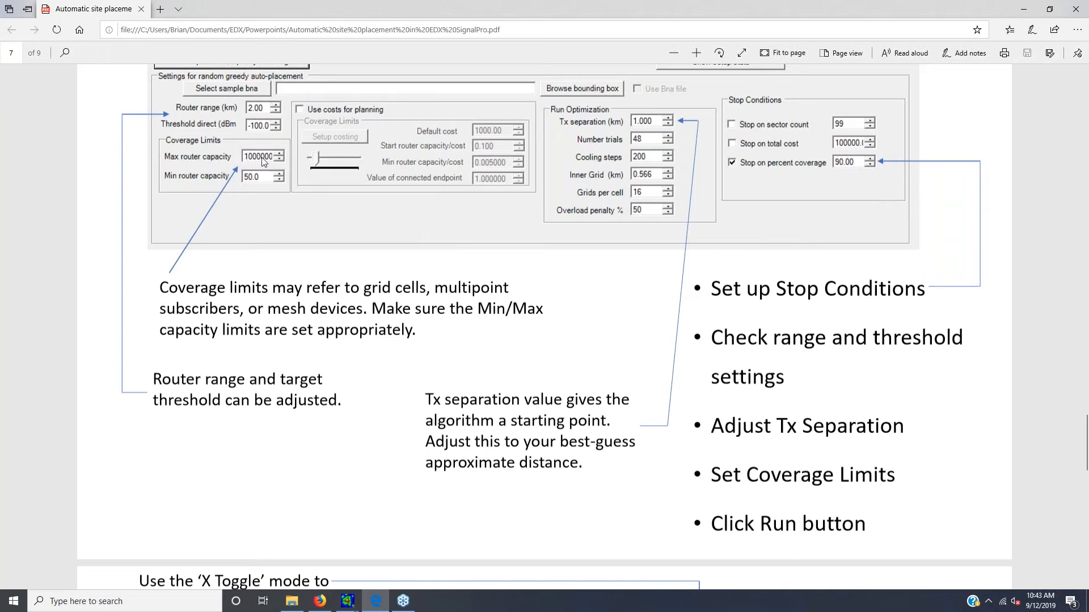
scroll(261, 158, up, 3)
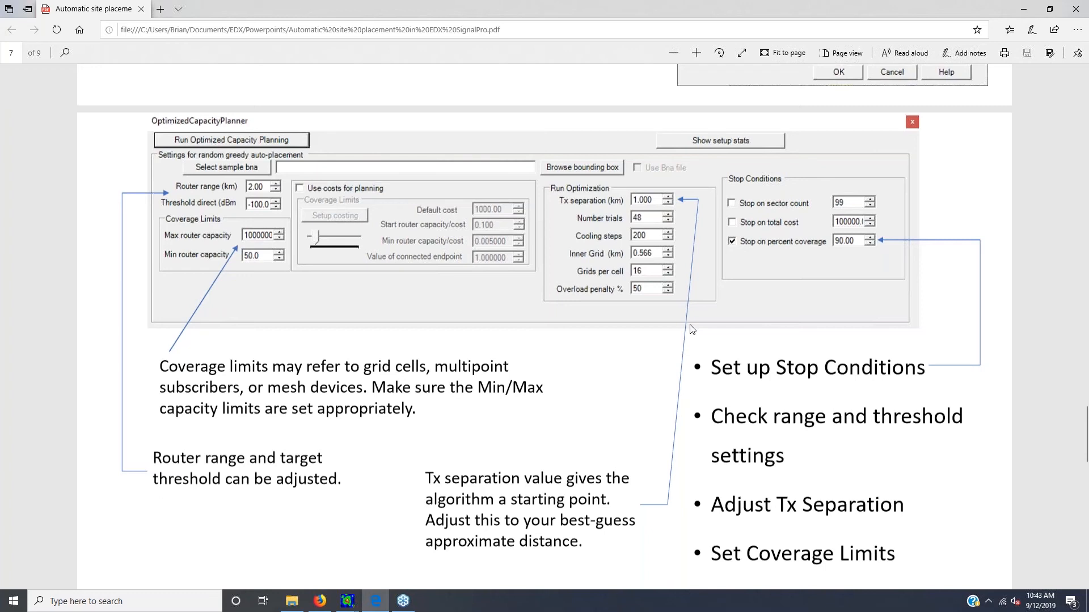
scroll(691, 329, down, 7)
scroll(689, 327, down, 4)
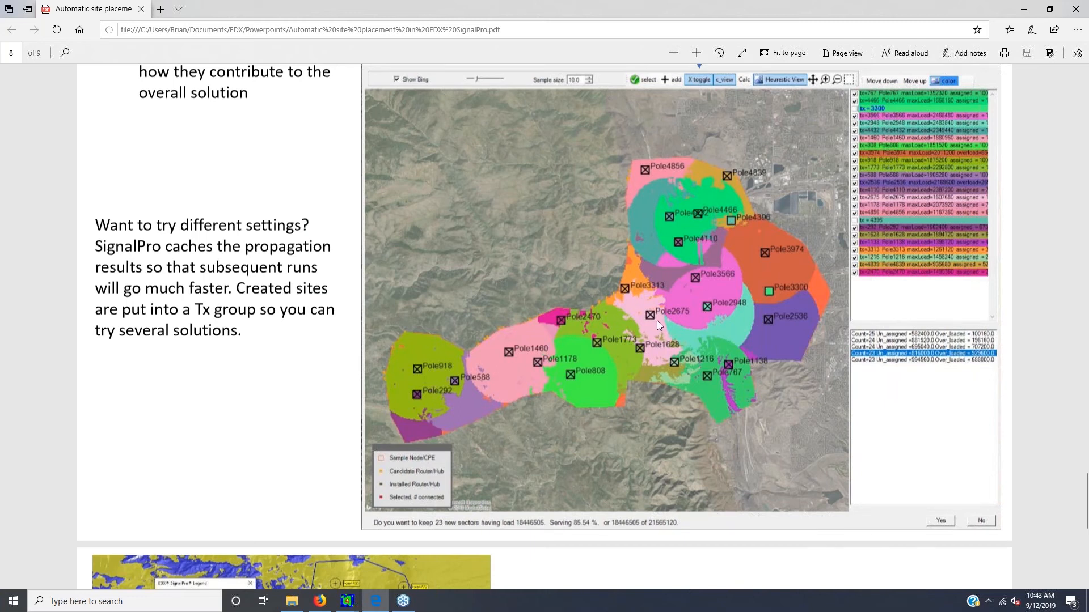
scroll(664, 277, down, 7)
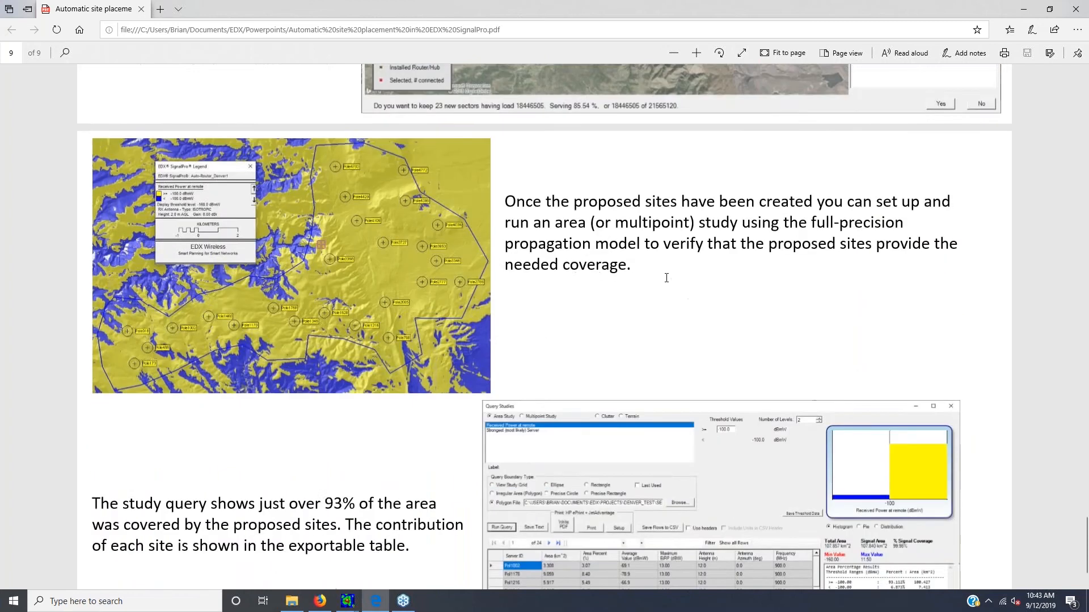
scroll(666, 278, down, 1)
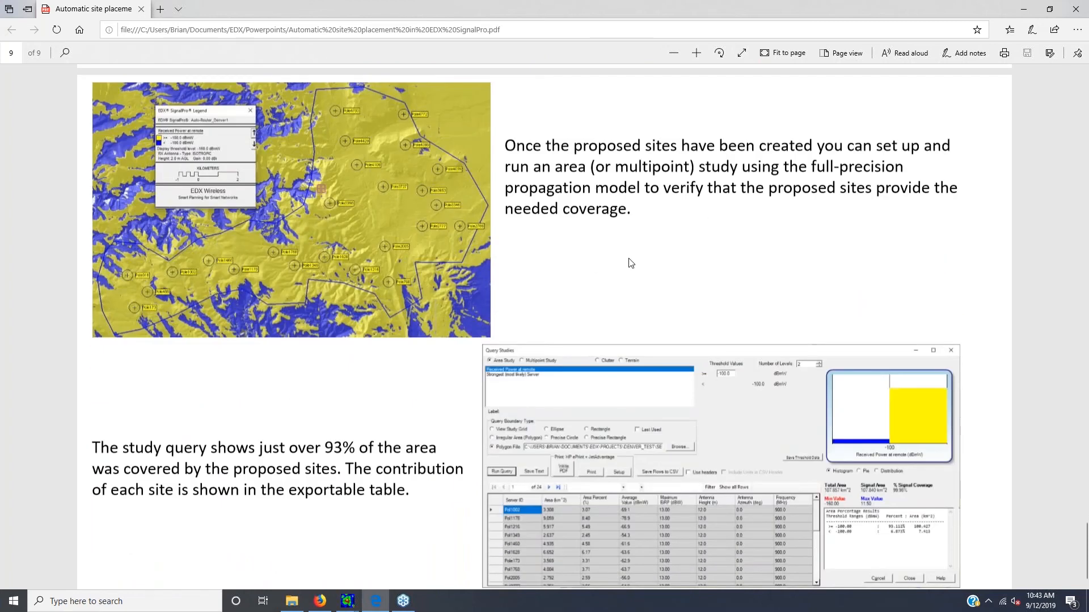
scroll(631, 262, down, 1)
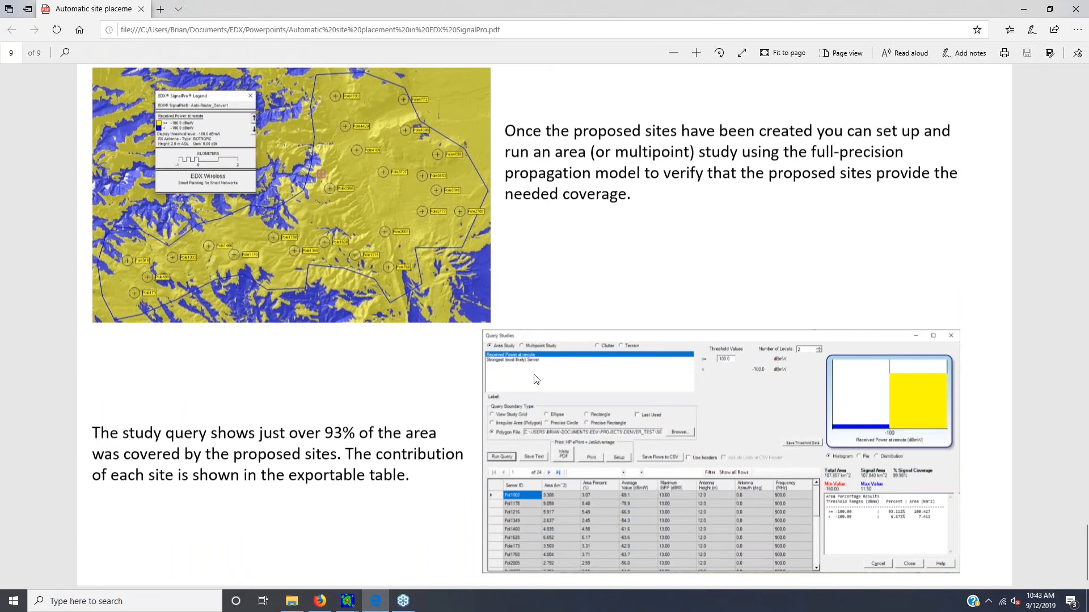
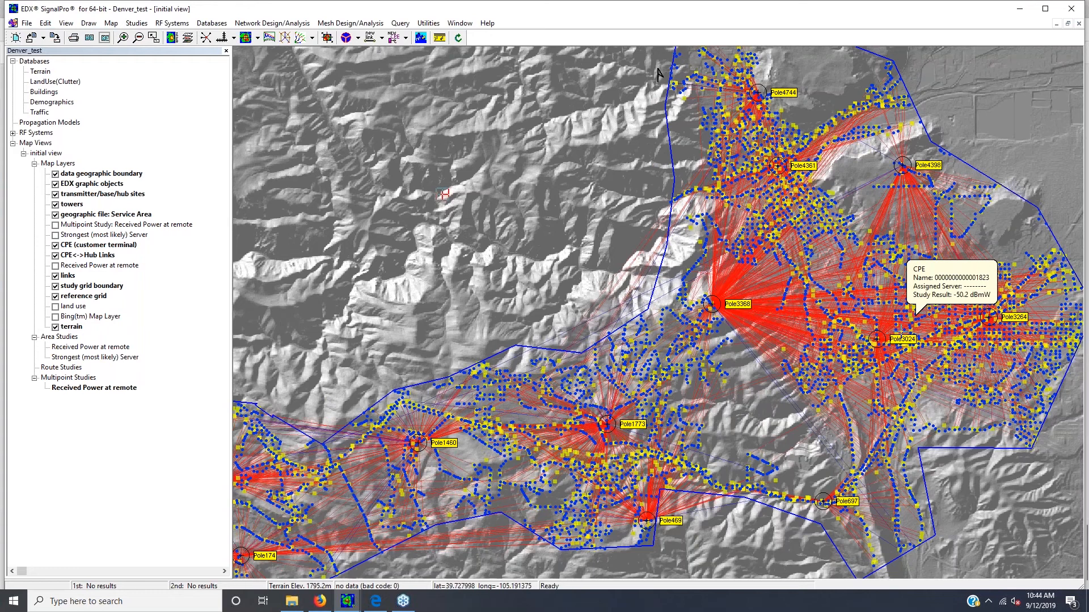
Back in SignalPro, review the sample point exclusion in the multipoint hub group's automated router selection, and cancel both setups
click(273, 23)
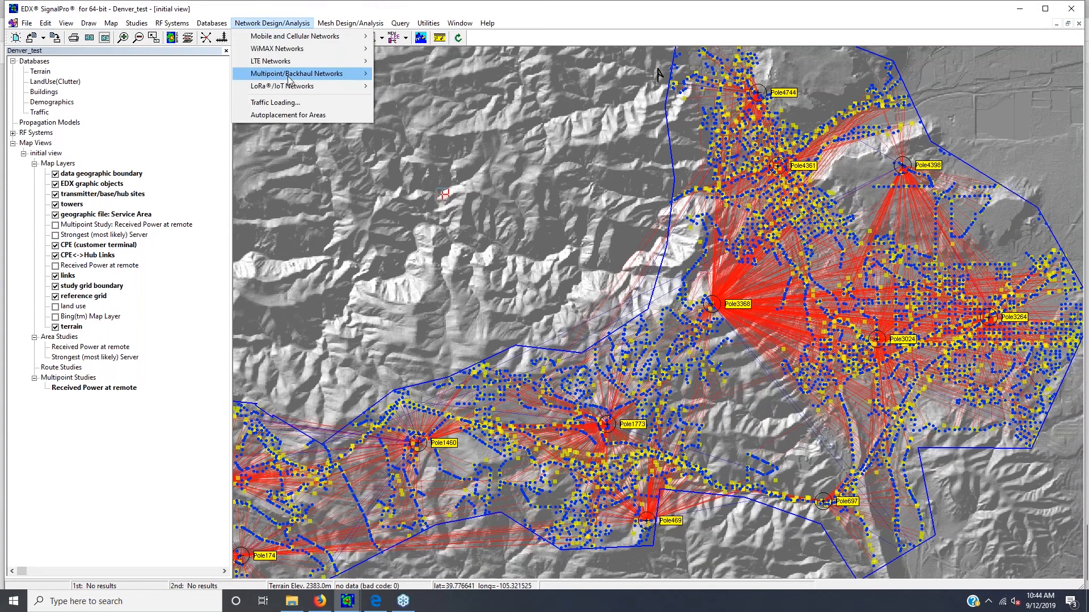
mouse_move(289, 76)
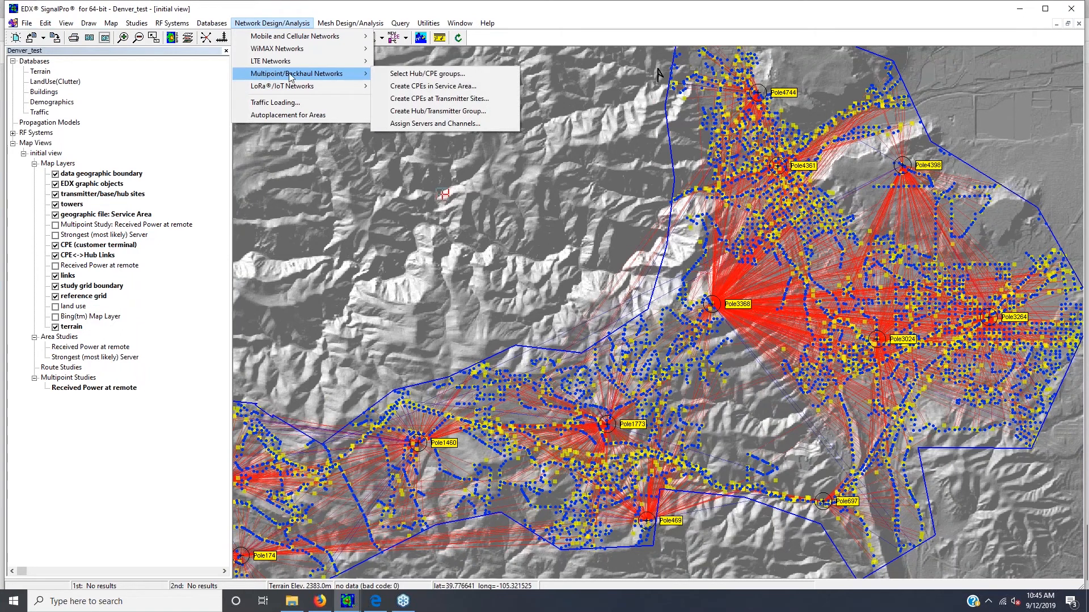
click(422, 111)
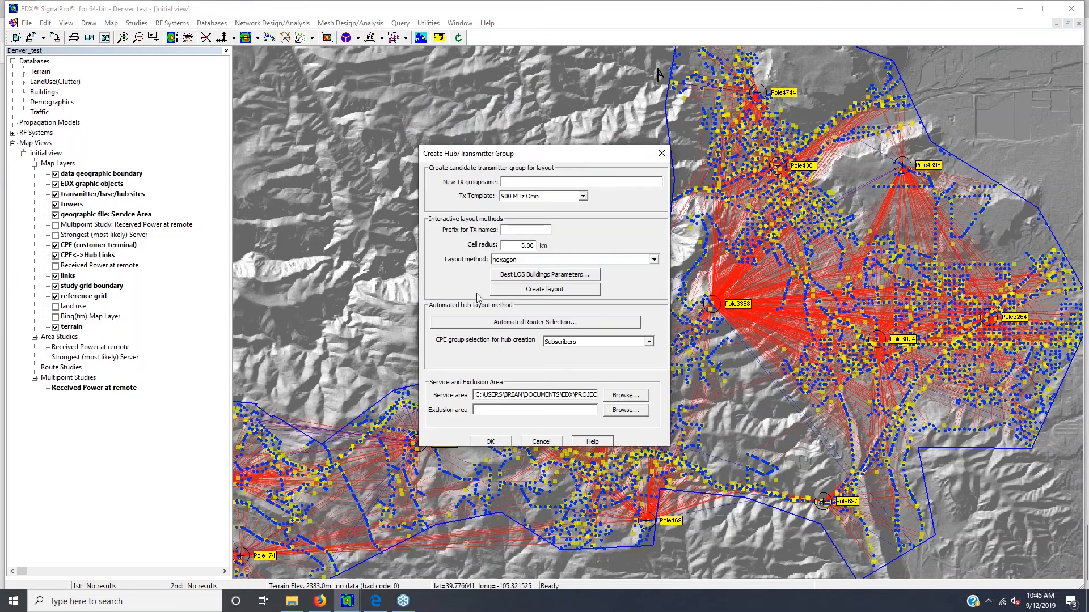
click(576, 331)
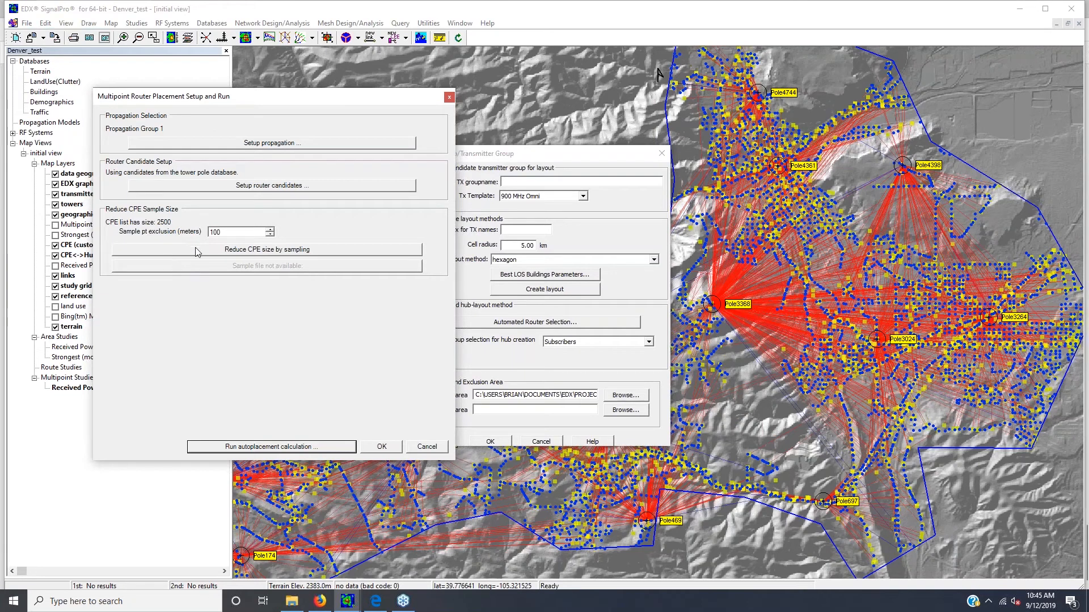
drag(231, 230, 194, 231)
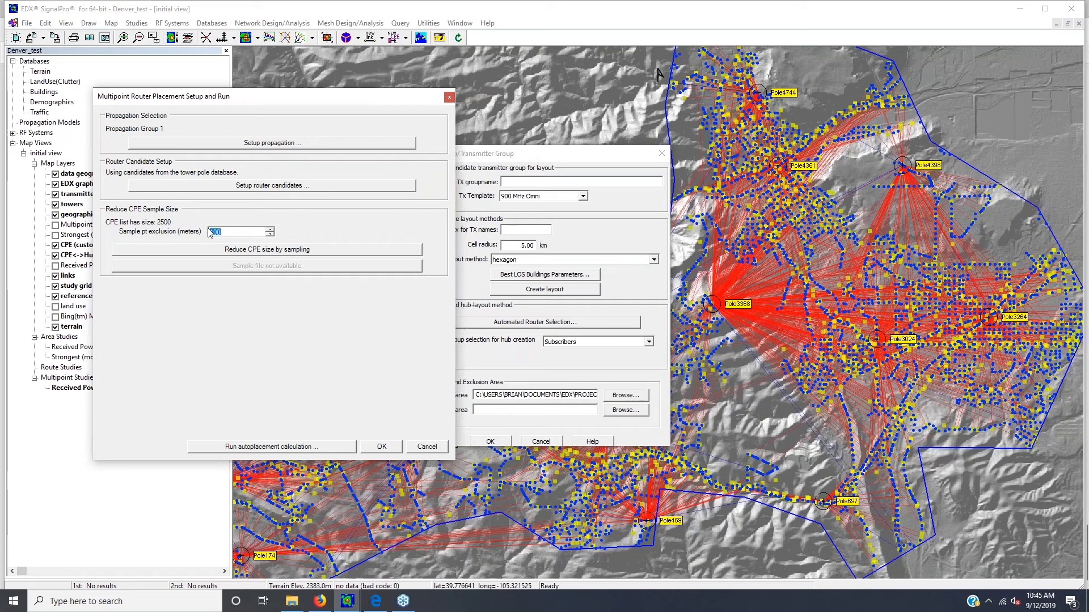
click(189, 254)
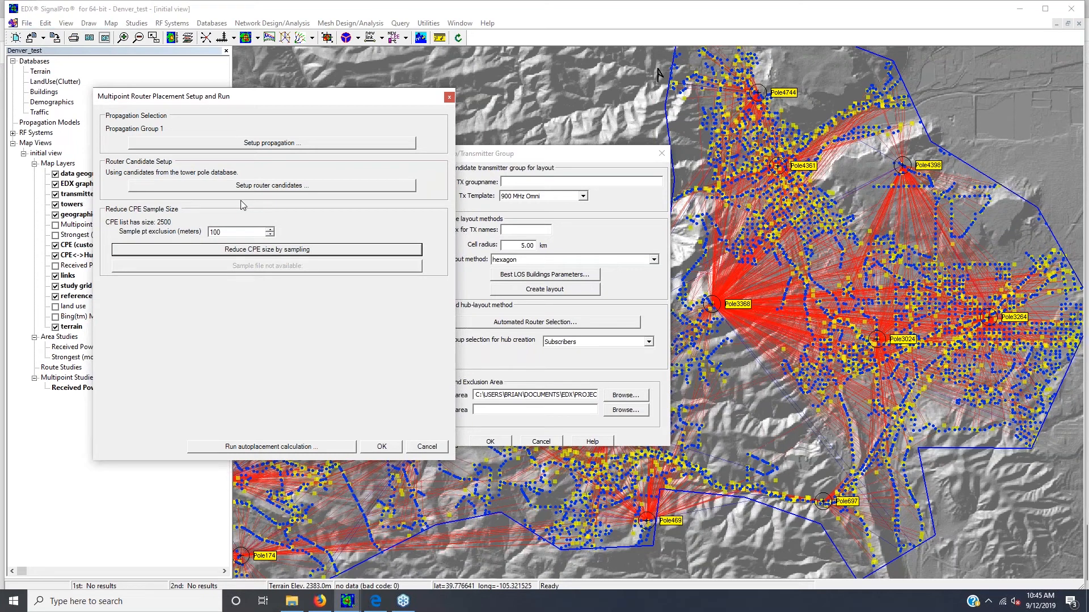
click(420, 448)
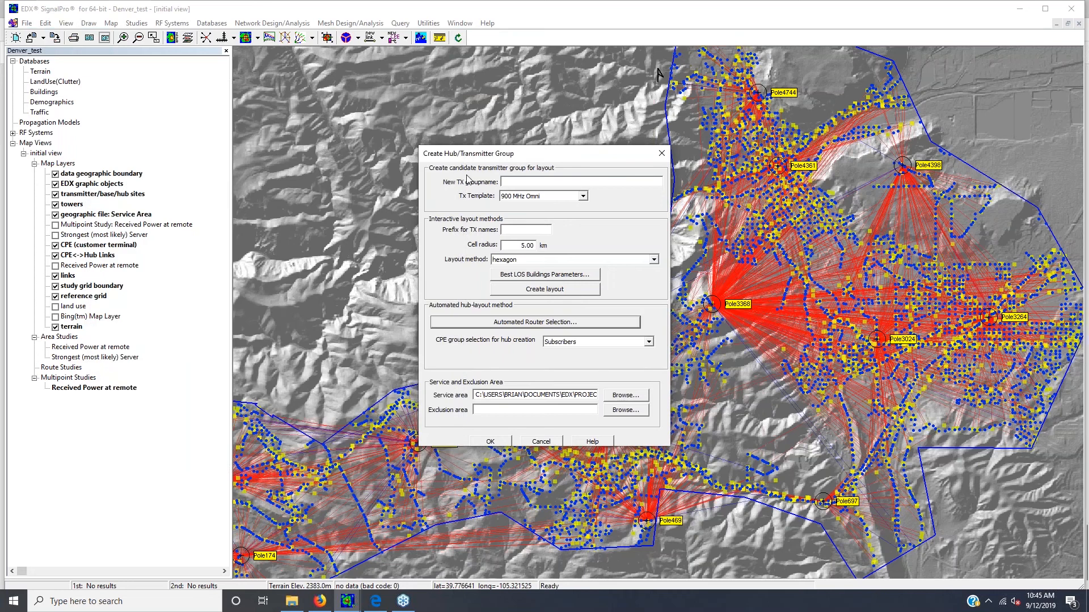
click(546, 442)
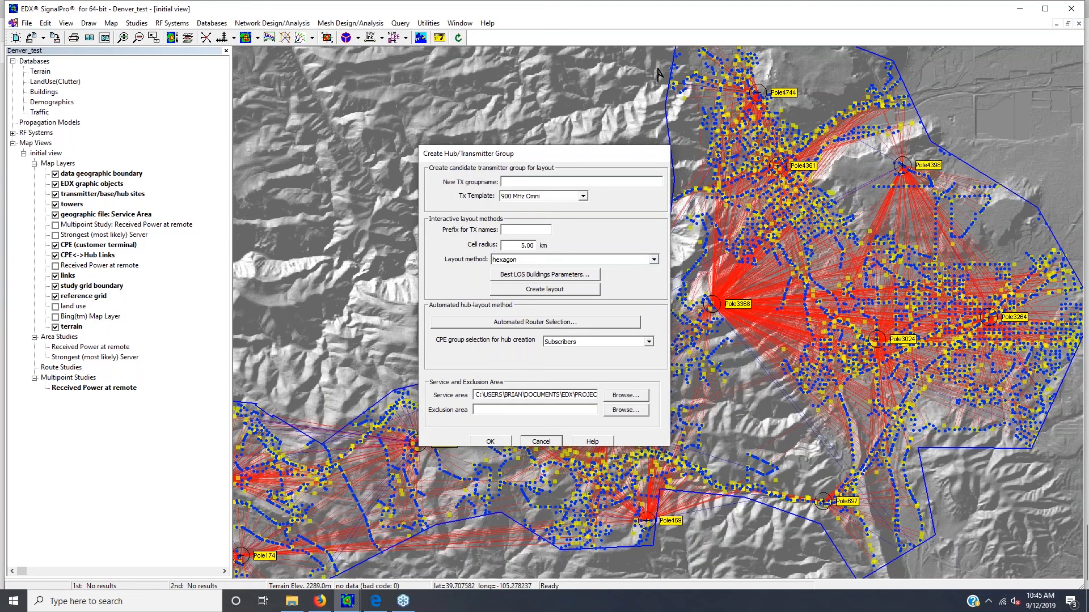
Hide the towers, CPE and CPE-hub link layers, and display the area study's Received Power at remote layer with lighter grid lines
click(56, 256)
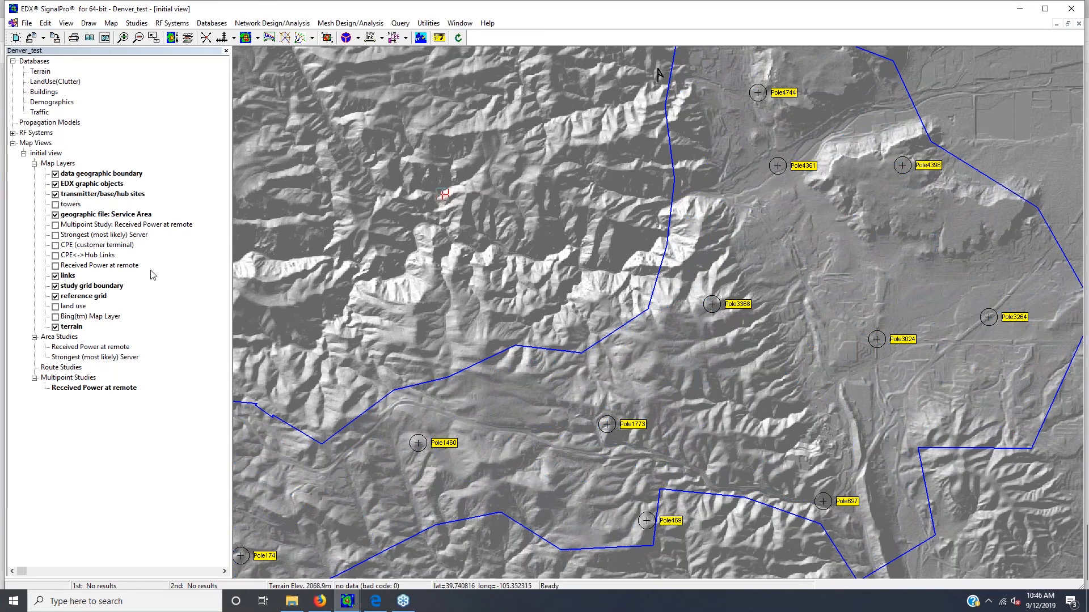
click(55, 266)
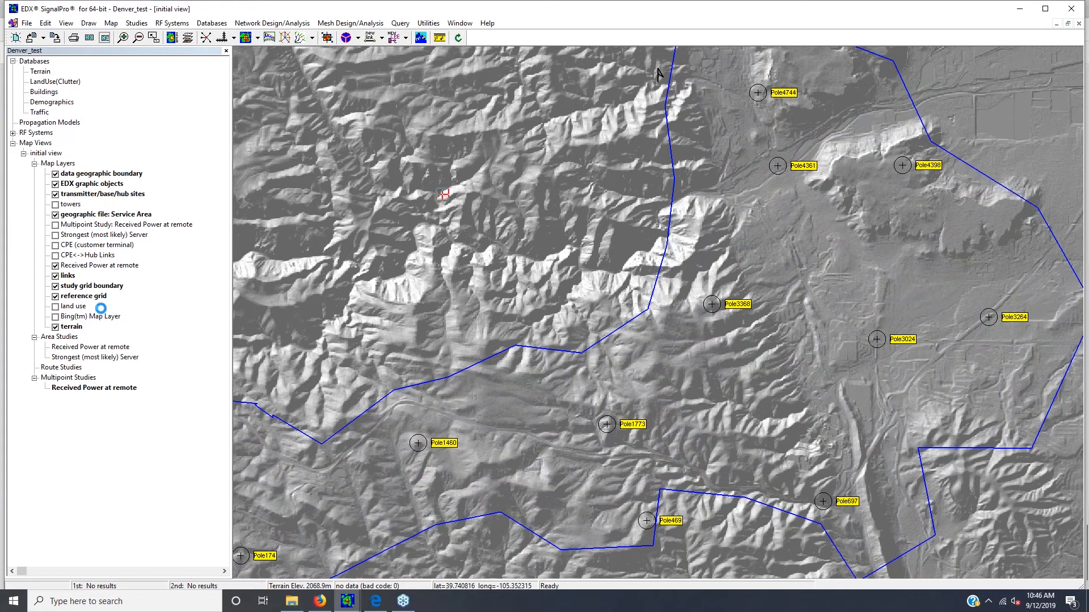
click(92, 267)
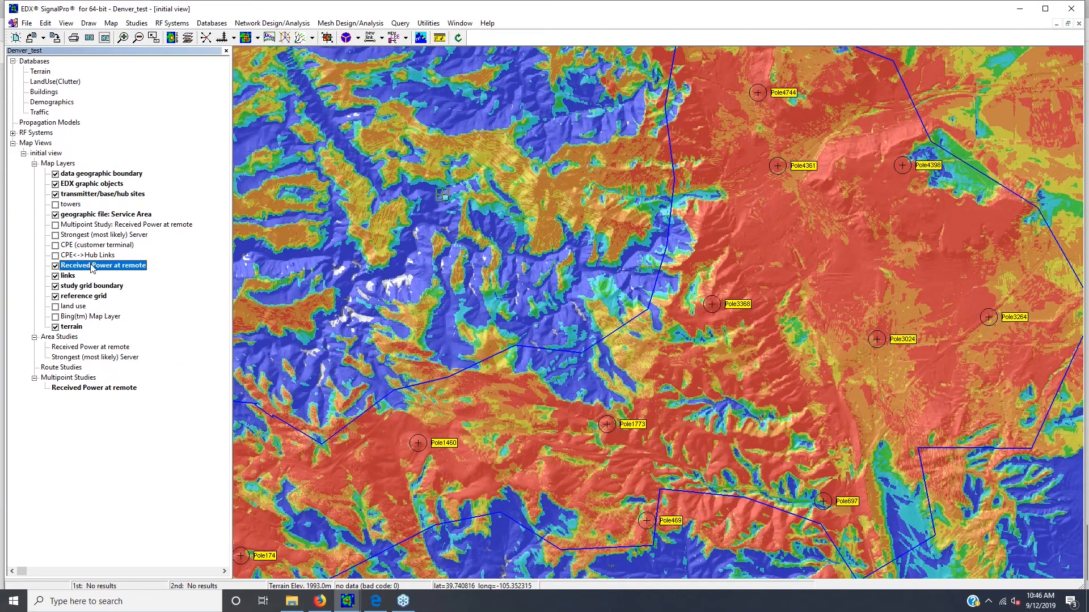
double_click(93, 266)
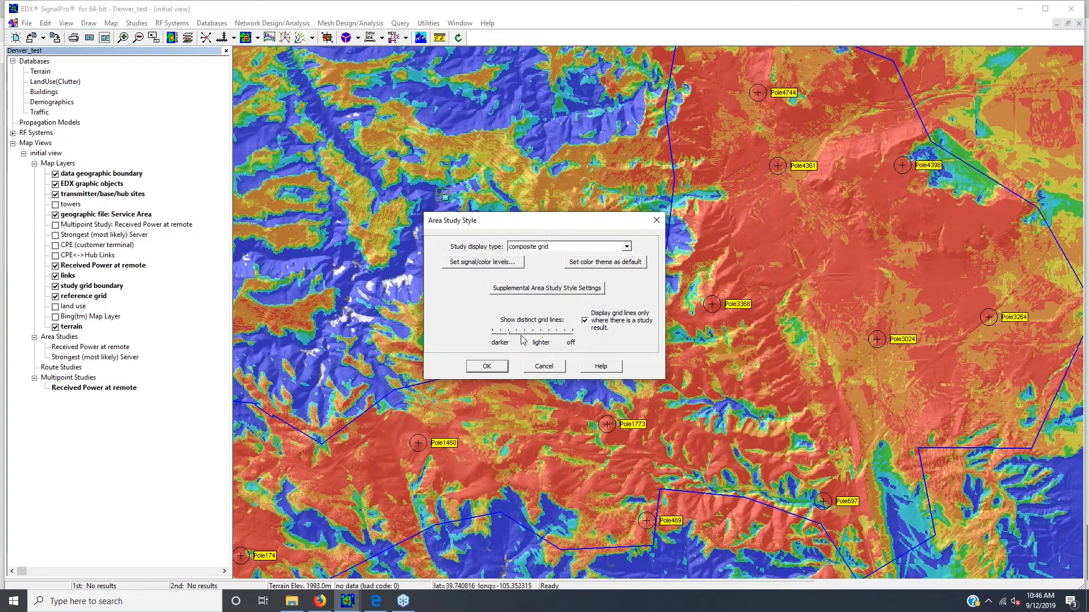
drag(509, 333, 525, 333)
click(490, 371)
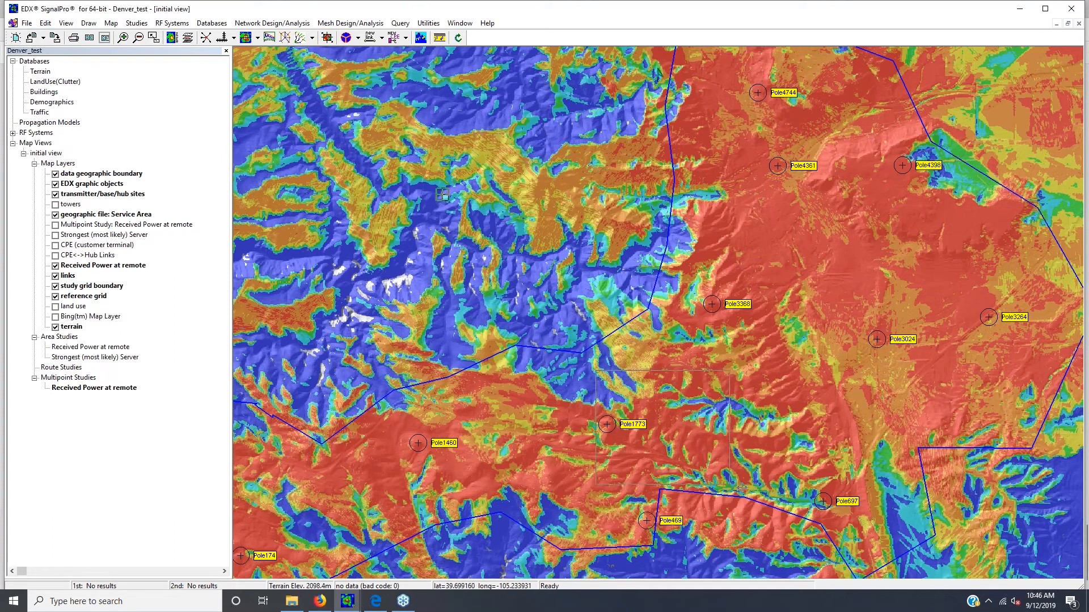
Hide the terrain layer to inspect the individual study grid cells east of Pole1773 up close
drag(597, 363, 757, 492)
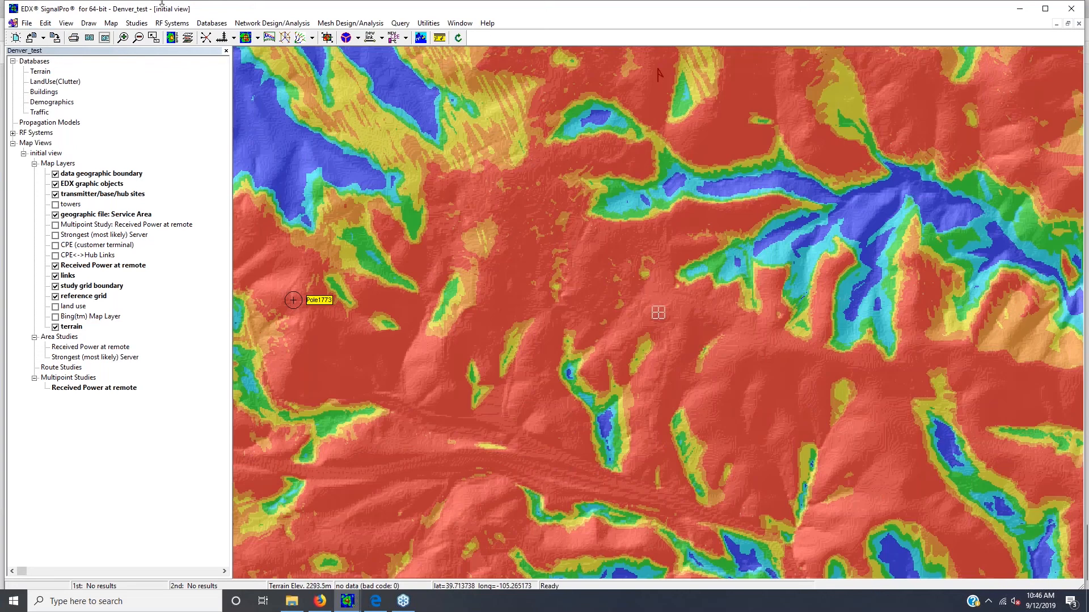
click(123, 37)
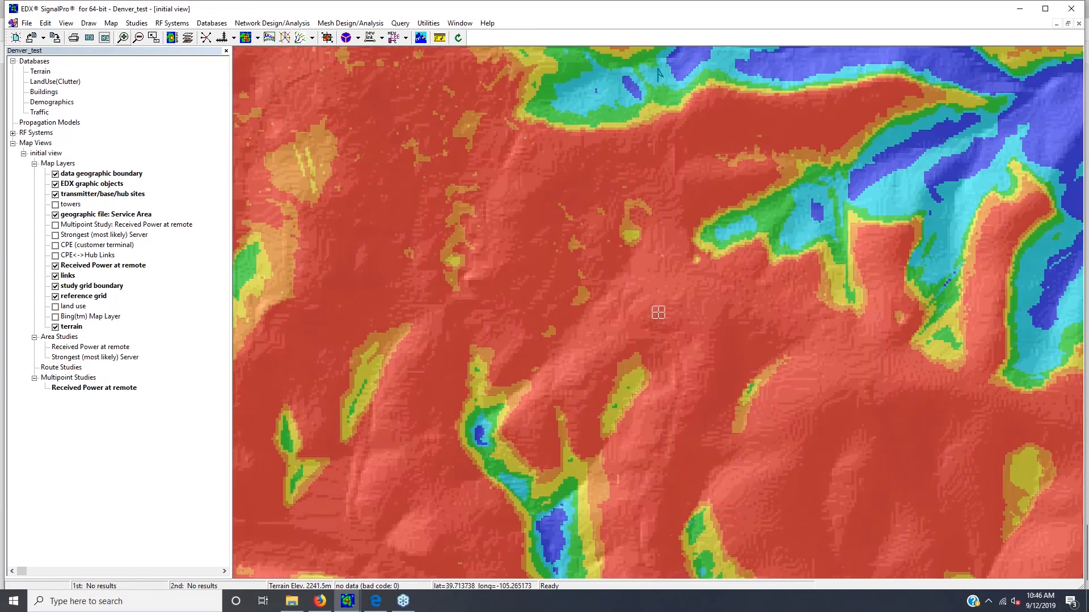
click(122, 37)
click(122, 37)
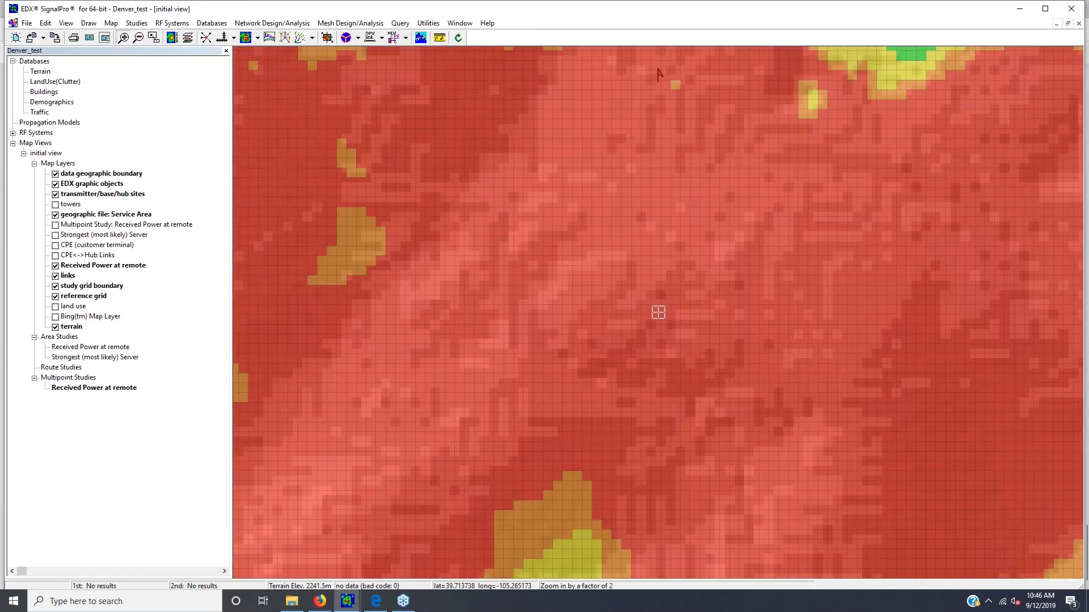
click(123, 37)
click(56, 328)
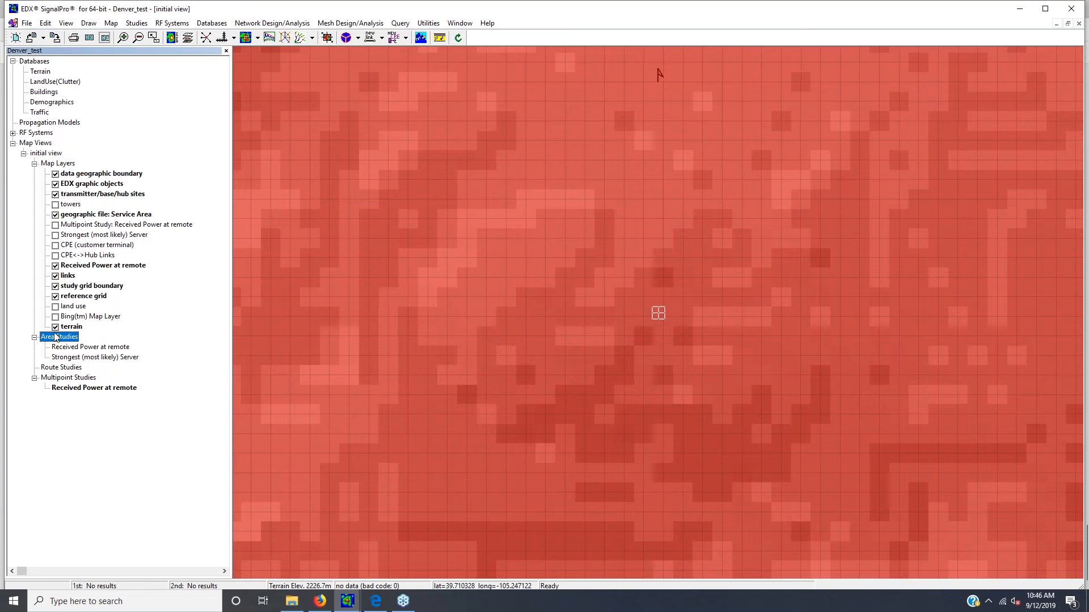
click(56, 328)
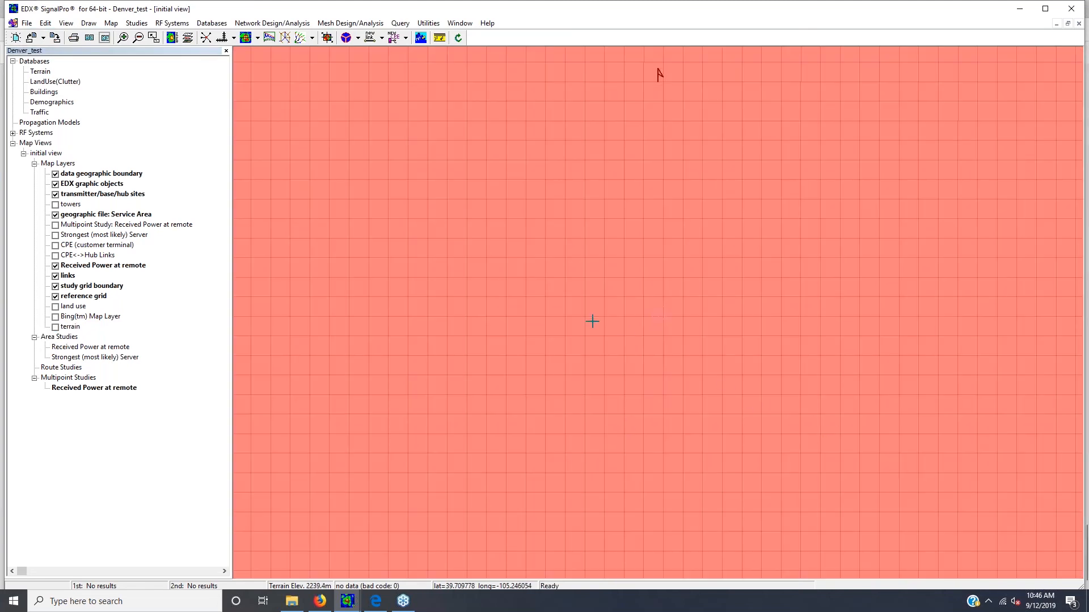
scroll(620, 333, down, 2)
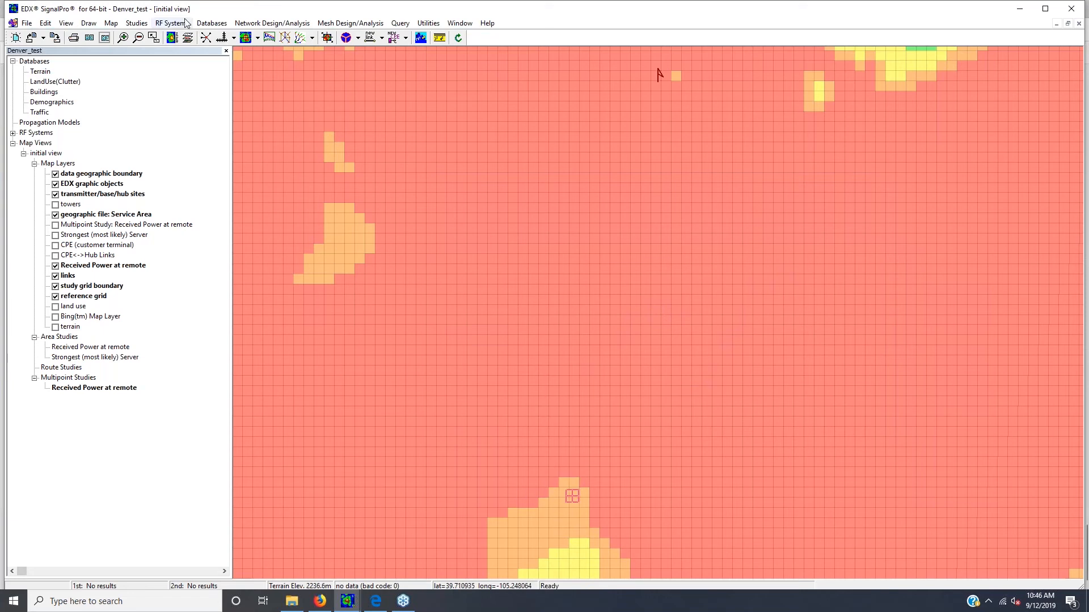
Check the grid point spacing in the study grid definition and cancel without changes
click(131, 24)
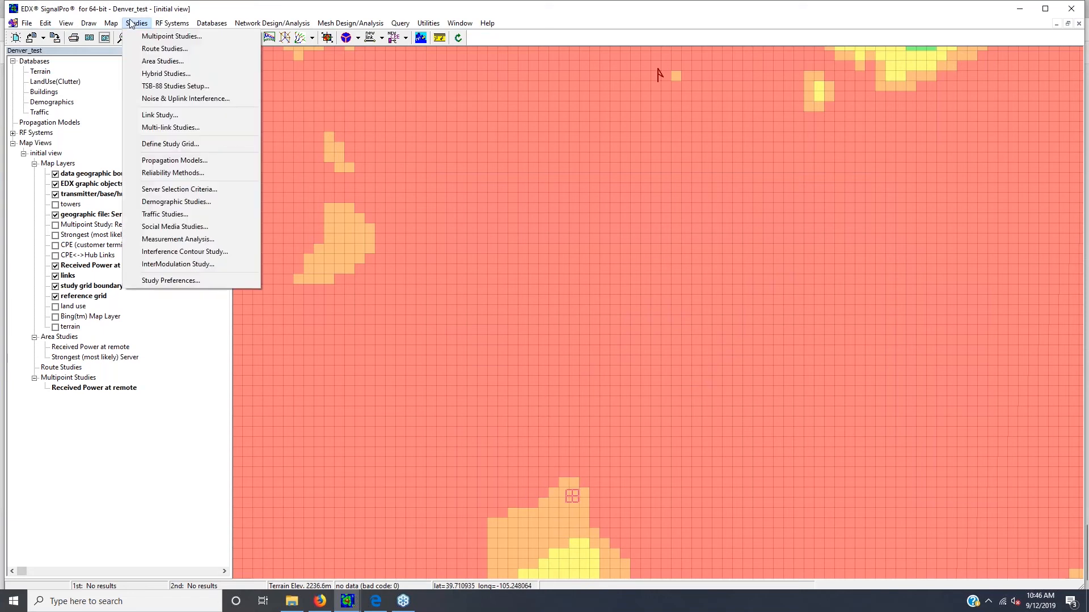
click(160, 145)
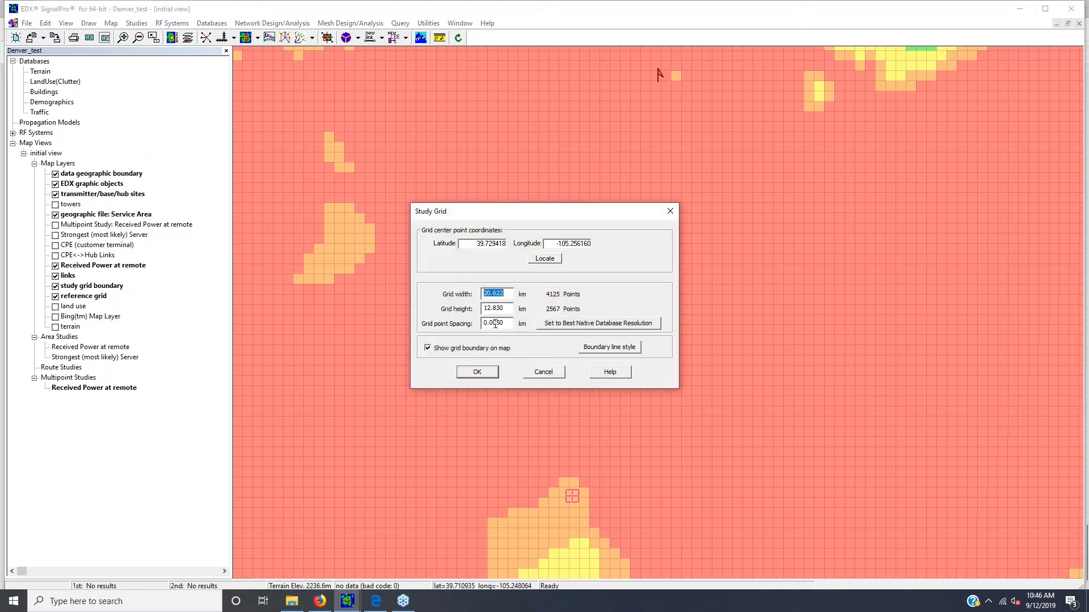
drag(492, 323, 505, 324)
click(503, 327)
click(542, 369)
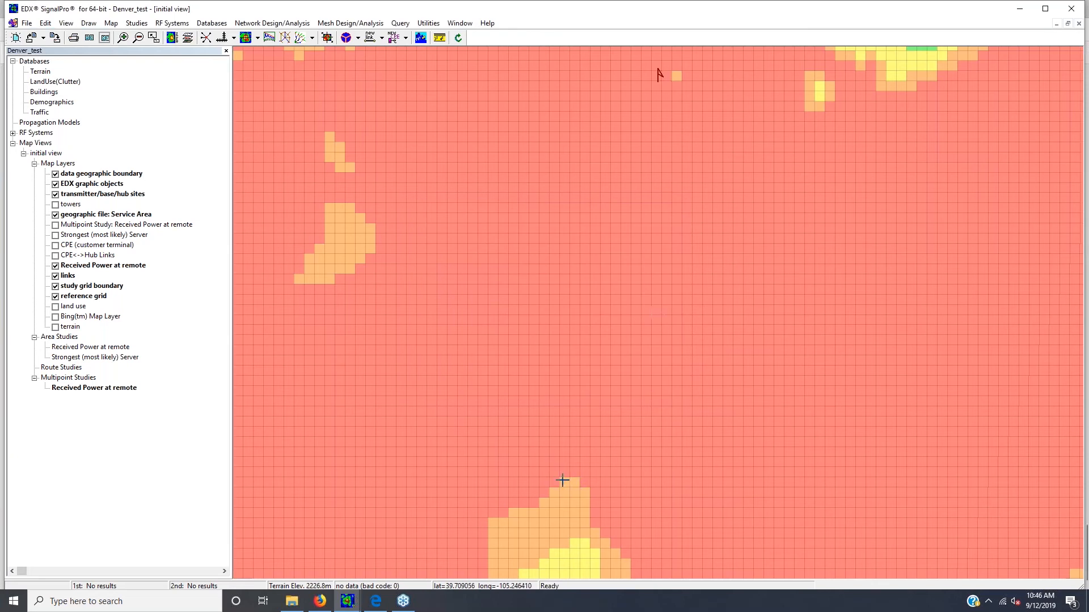
Review the antenna and receiver settings of the first mobile/remote unit, ReceiveUnit1, and cancel without changes
click(172, 23)
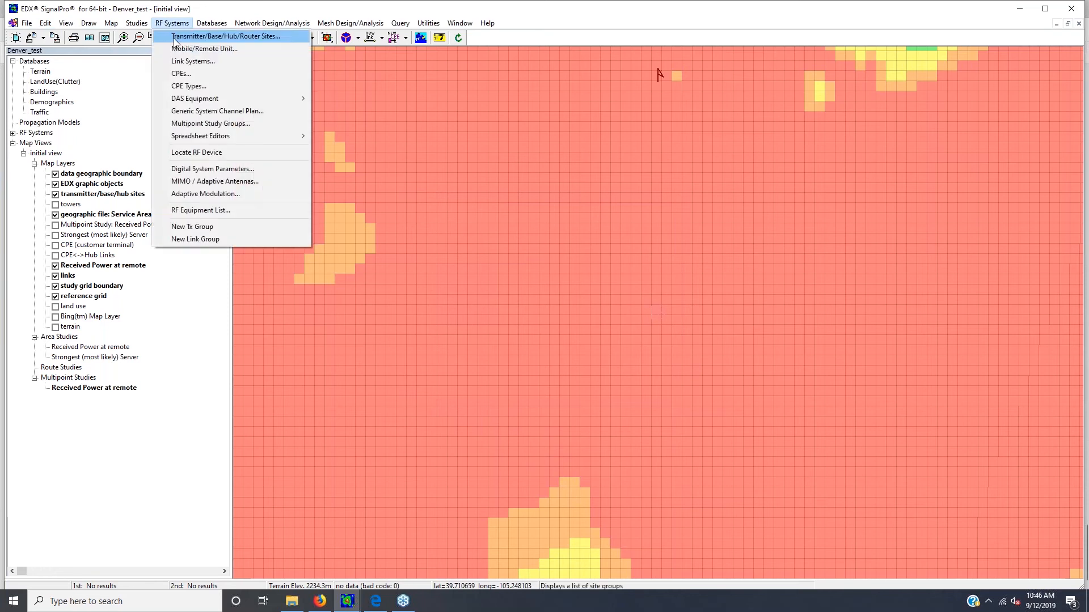
click(183, 49)
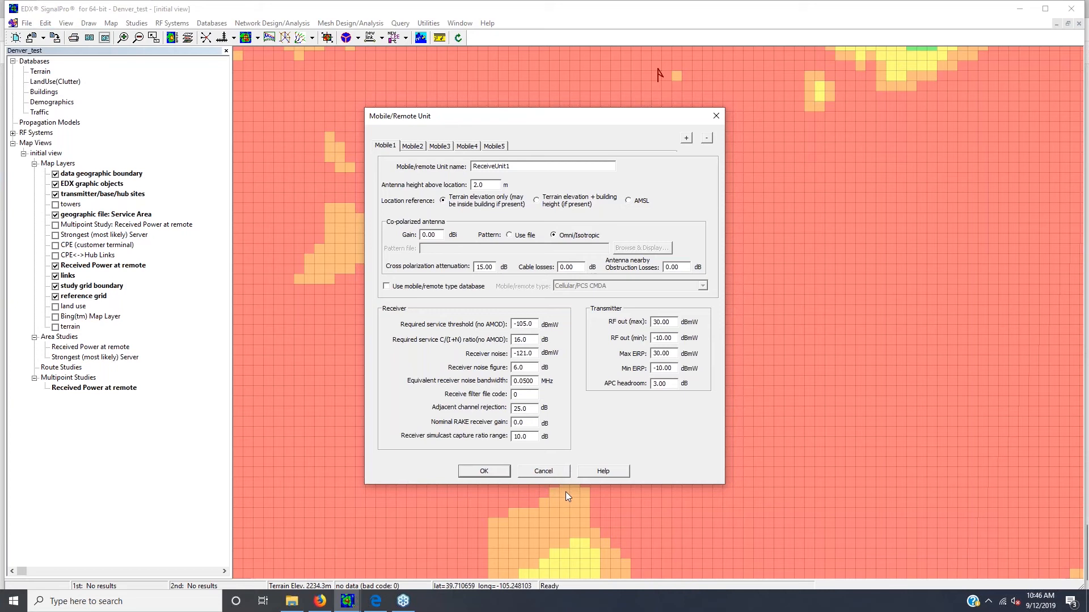
click(559, 471)
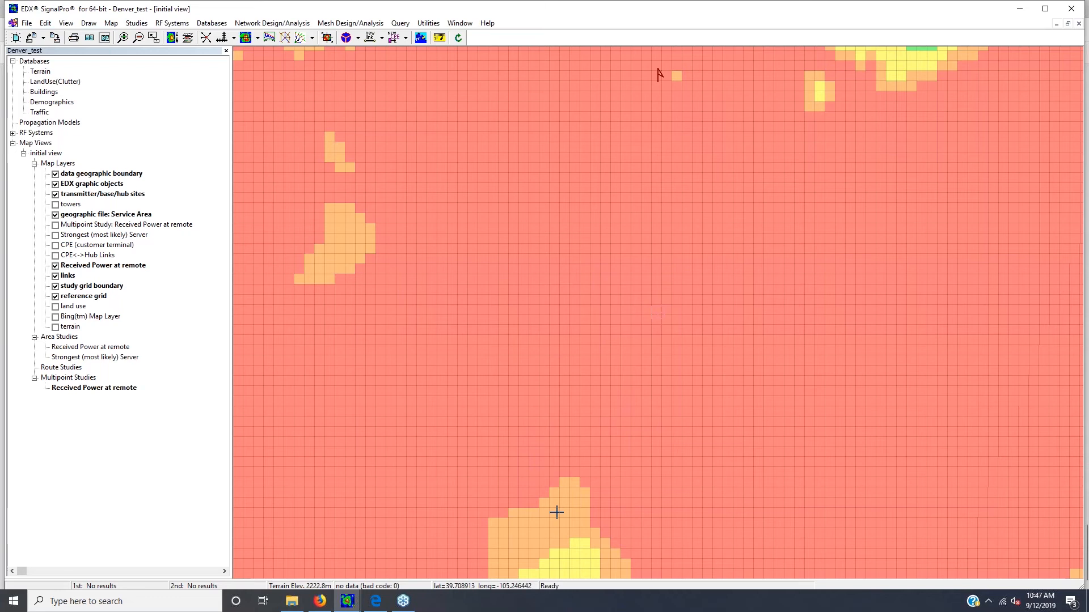
Check the remote unit and sample reduction of the sample grid in the area autoplacement setup, and cancel without changes
click(259, 23)
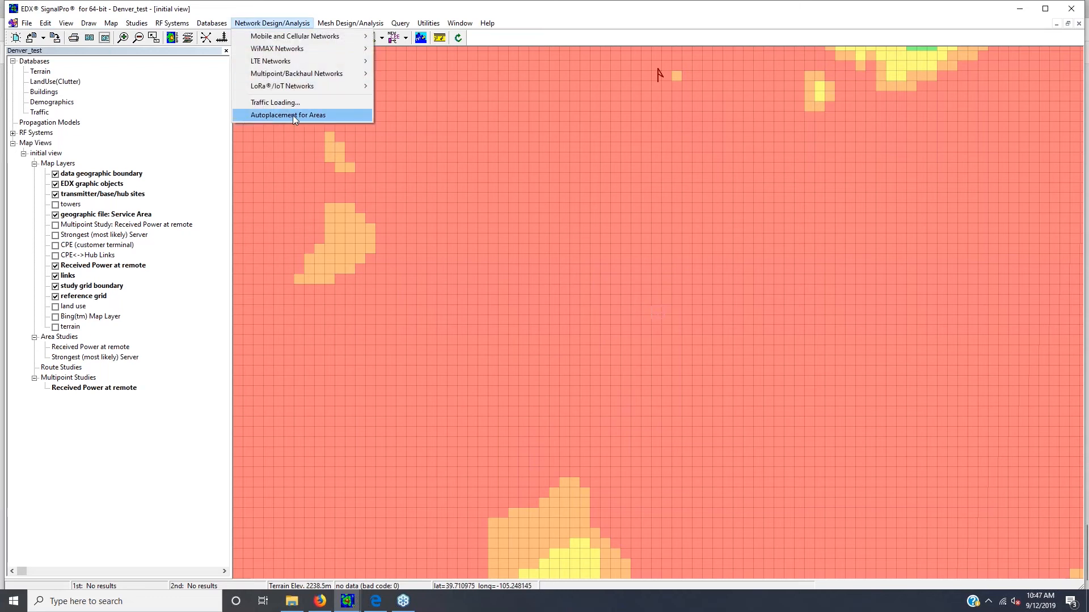
click(528, 486)
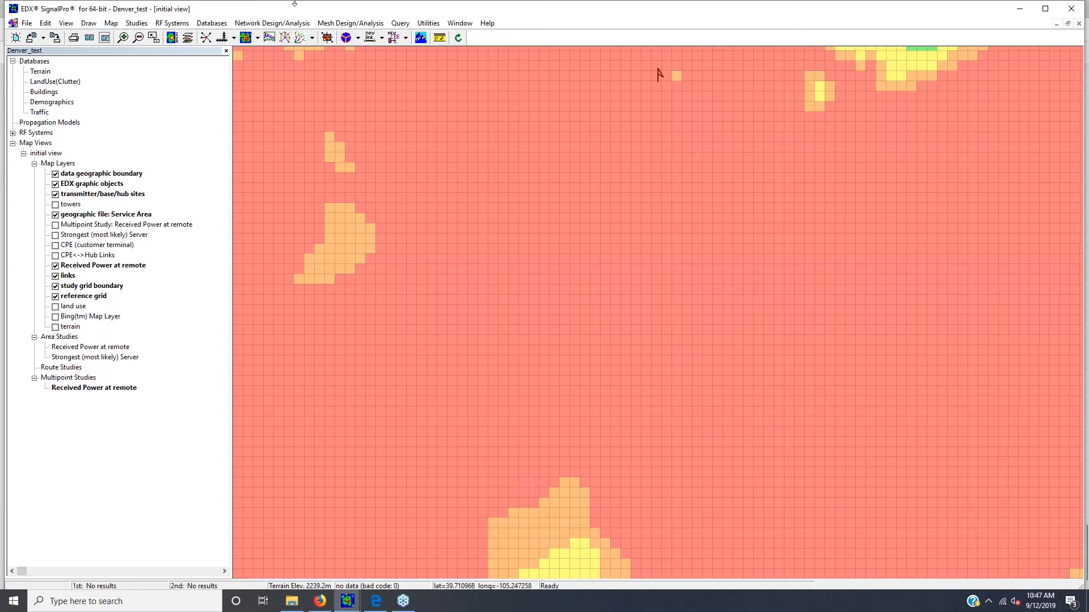
click(248, 24)
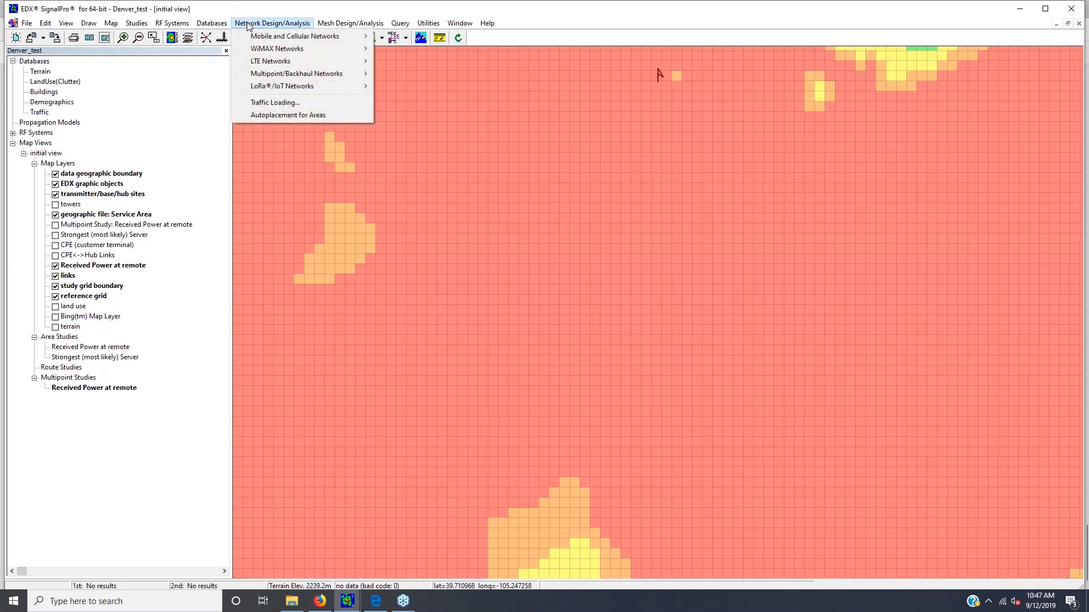
click(263, 116)
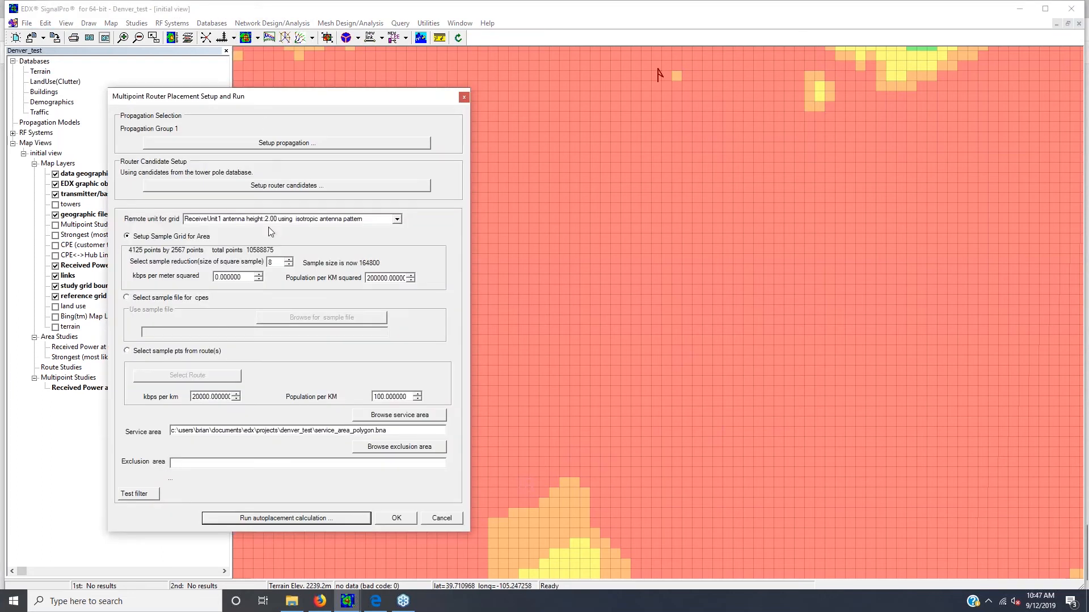
click(278, 262)
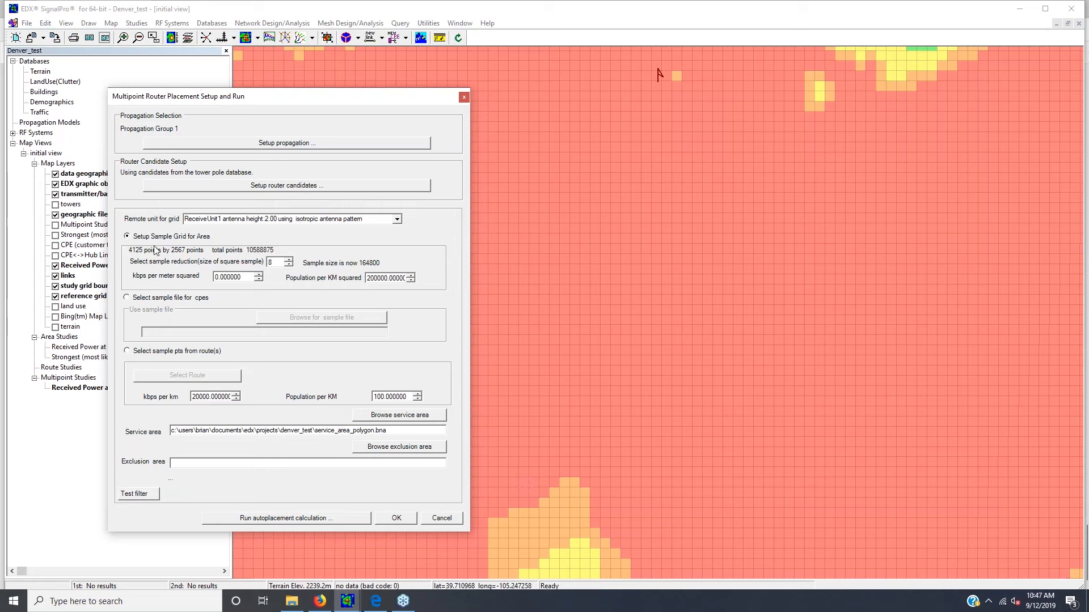
double_click(270, 262)
click(432, 518)
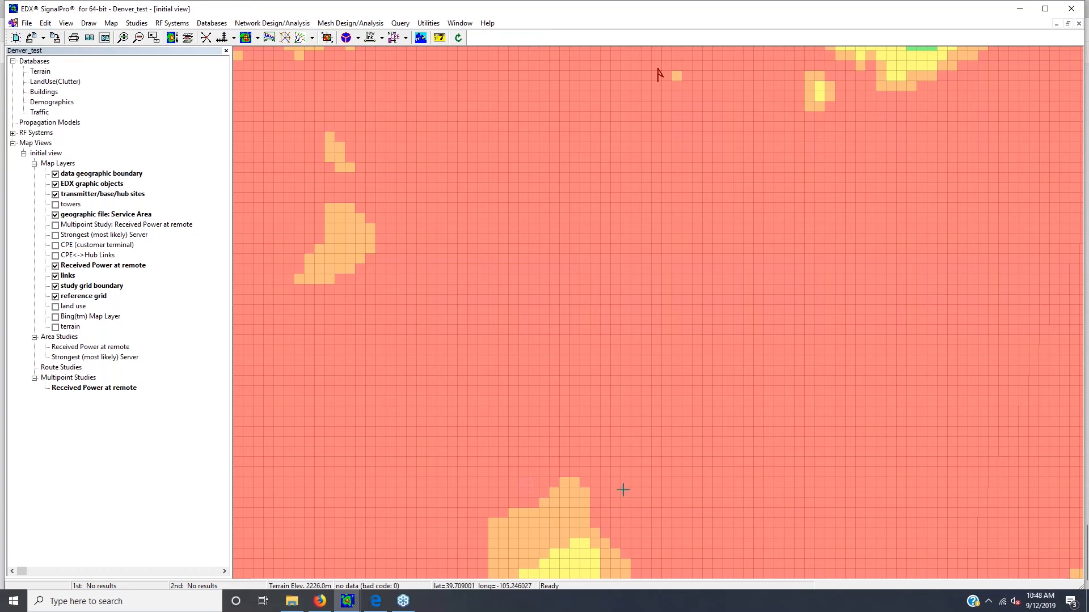
Hide the area study's Received Power at remote layer and display the CPE and CPE-hub link layers around Pole1773
click(135, 38)
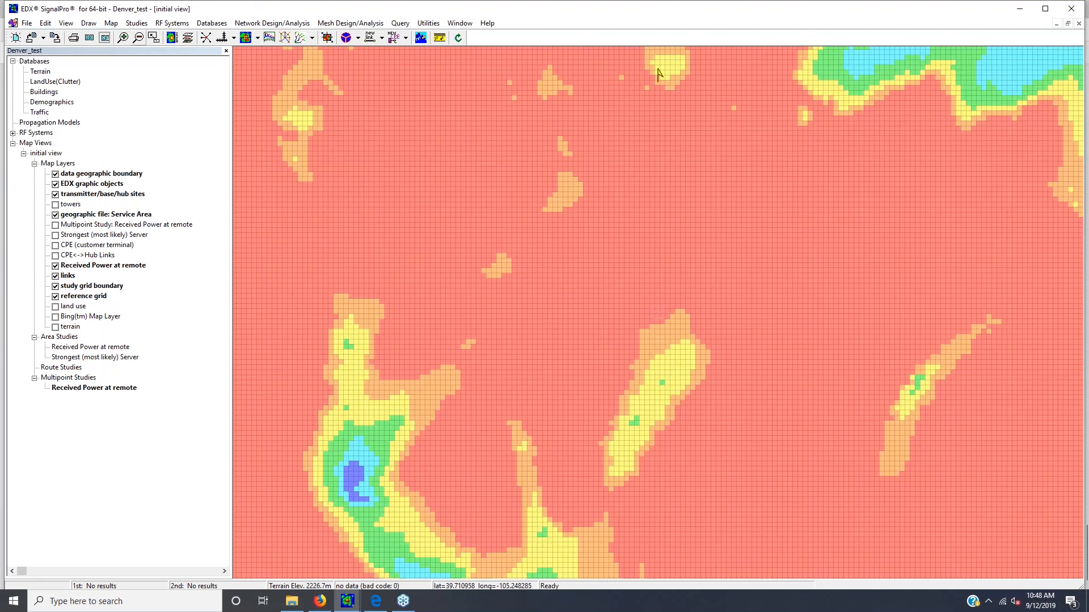
click(135, 38)
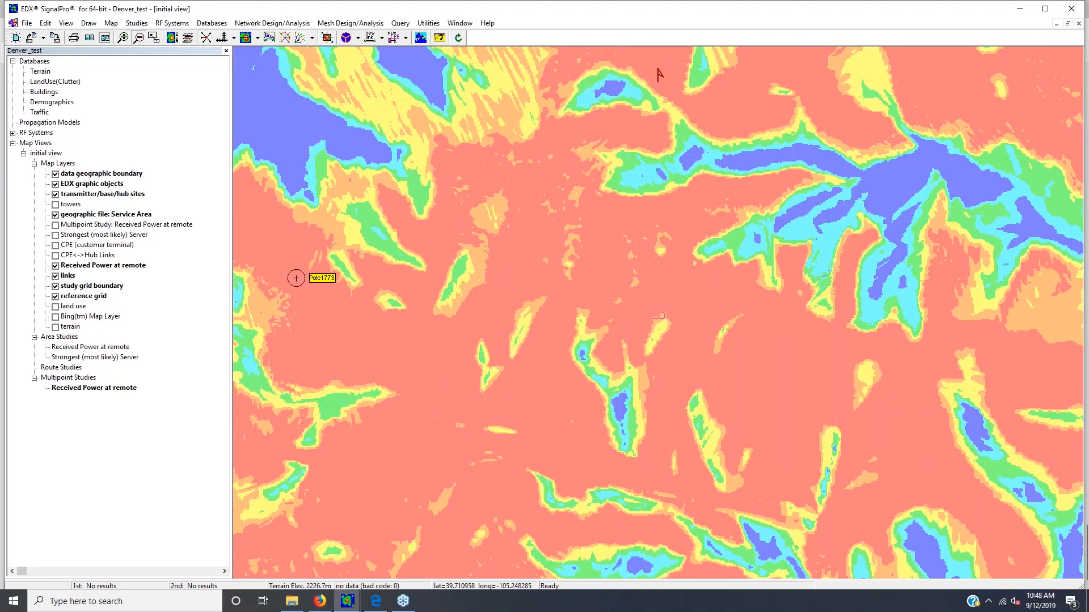
click(138, 37)
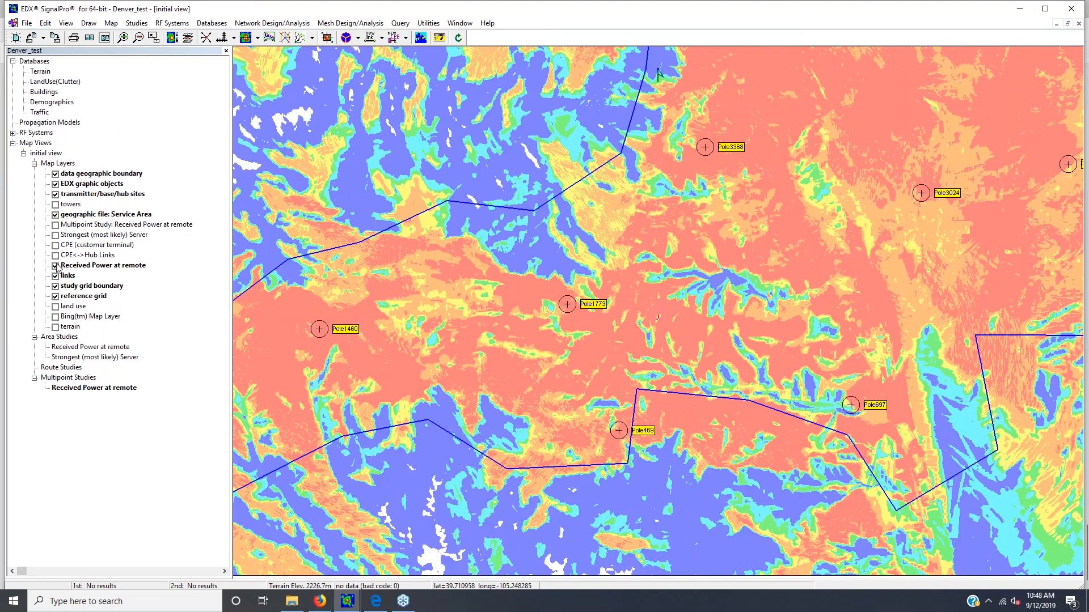
click(55, 266)
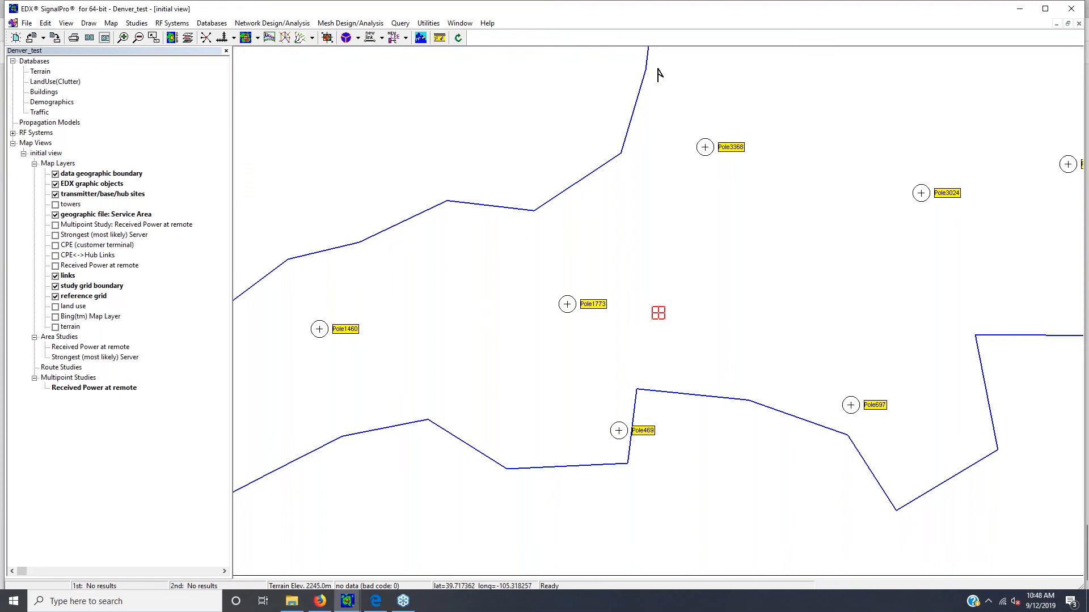
click(55, 245)
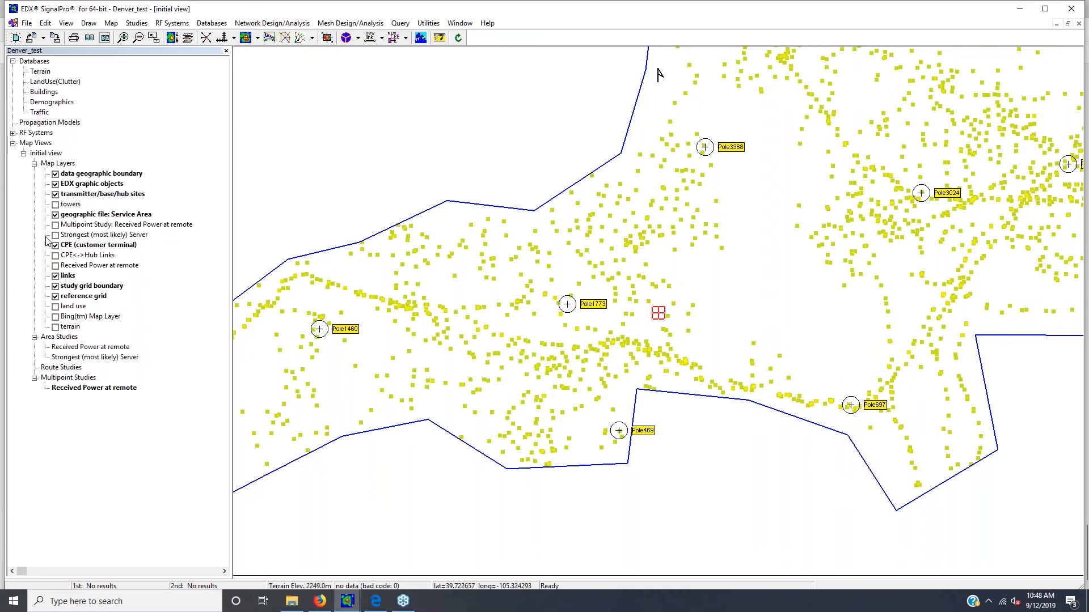
click(55, 256)
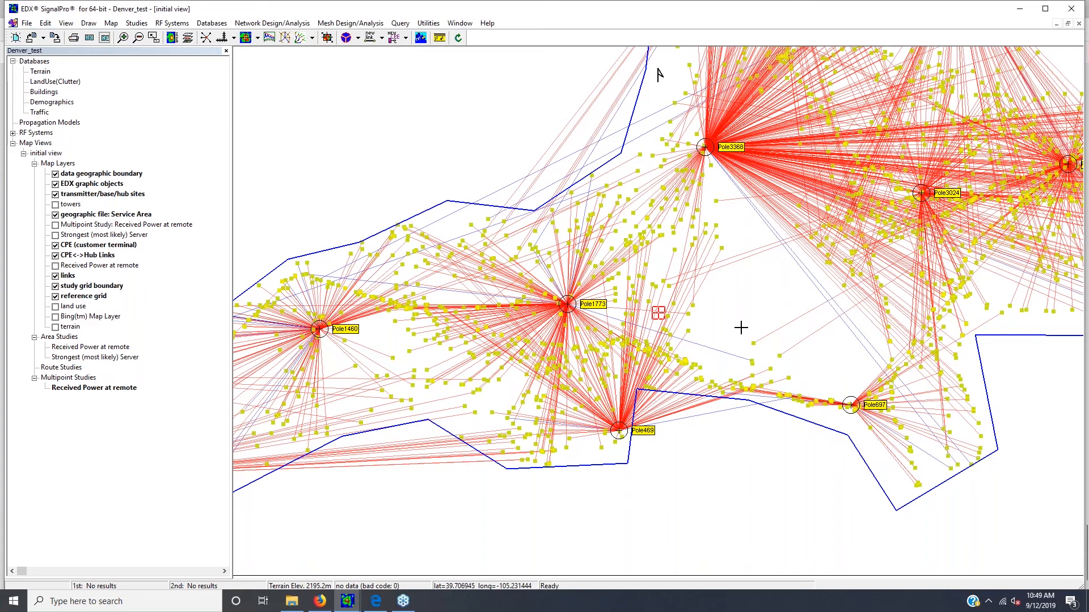
Switch to the automatic site placement PDF in Edge and examine the auto-selection results and X Toggle notes on page 8
click(382, 607)
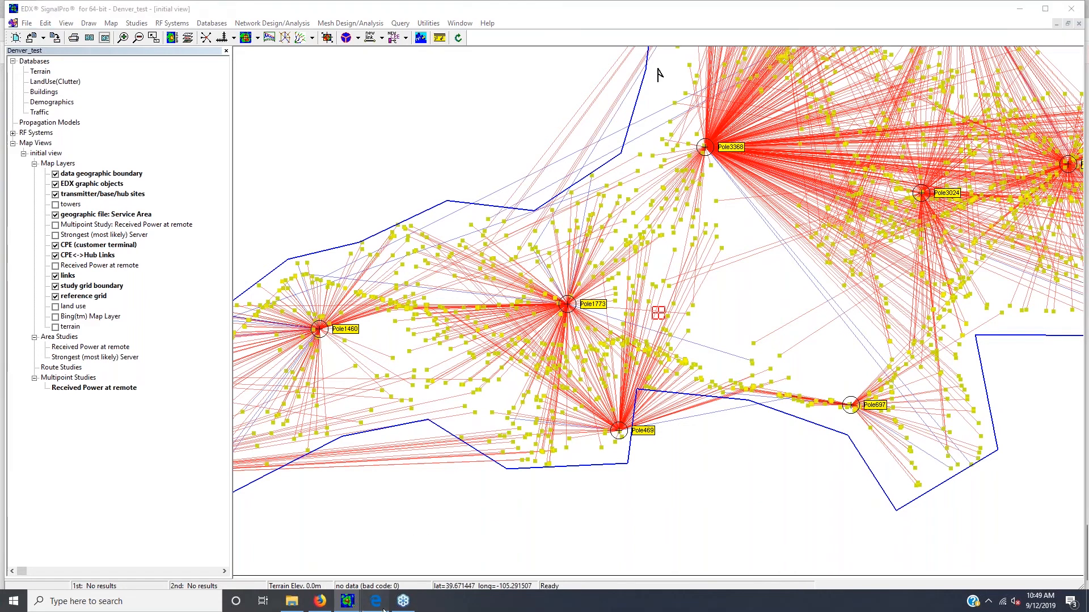
scroll(545, 488, up, 10)
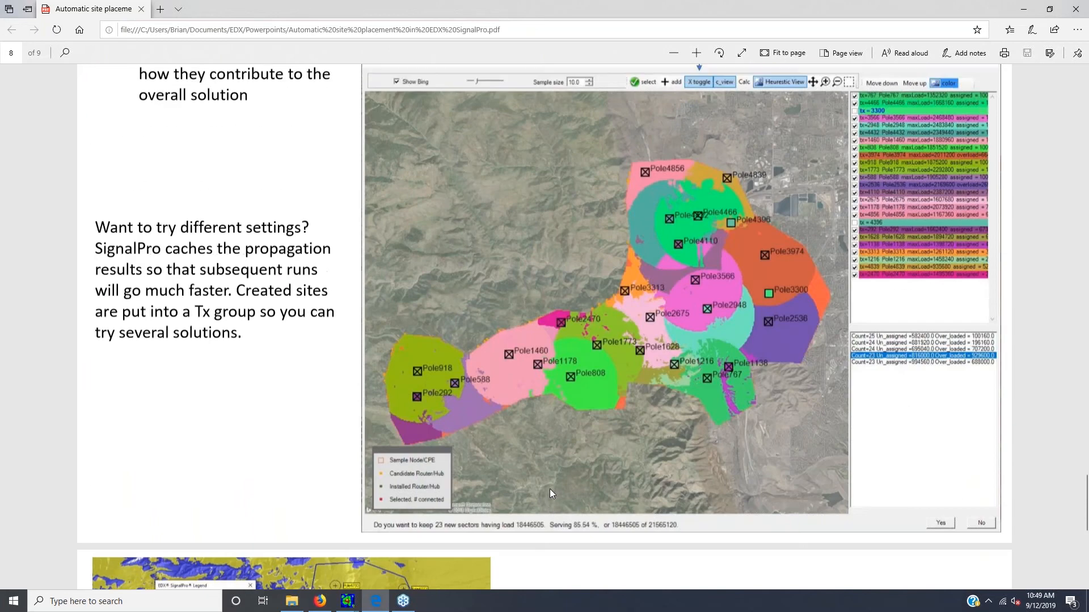
scroll(550, 489, up, 1)
scroll(550, 489, down, 1)
scroll(550, 488, up, 1)
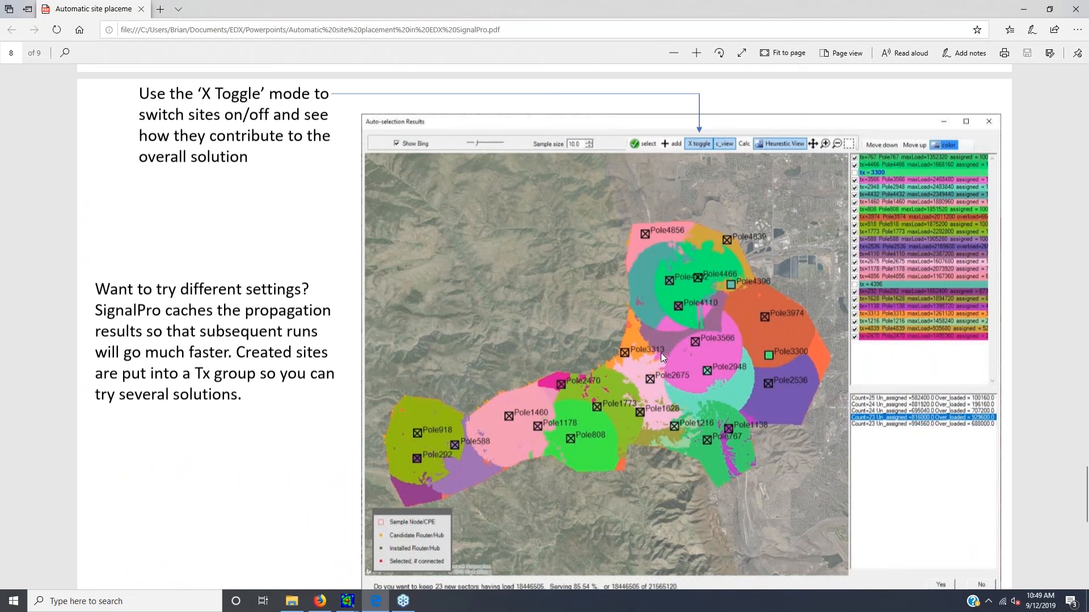
scroll(661, 355, down, 2)
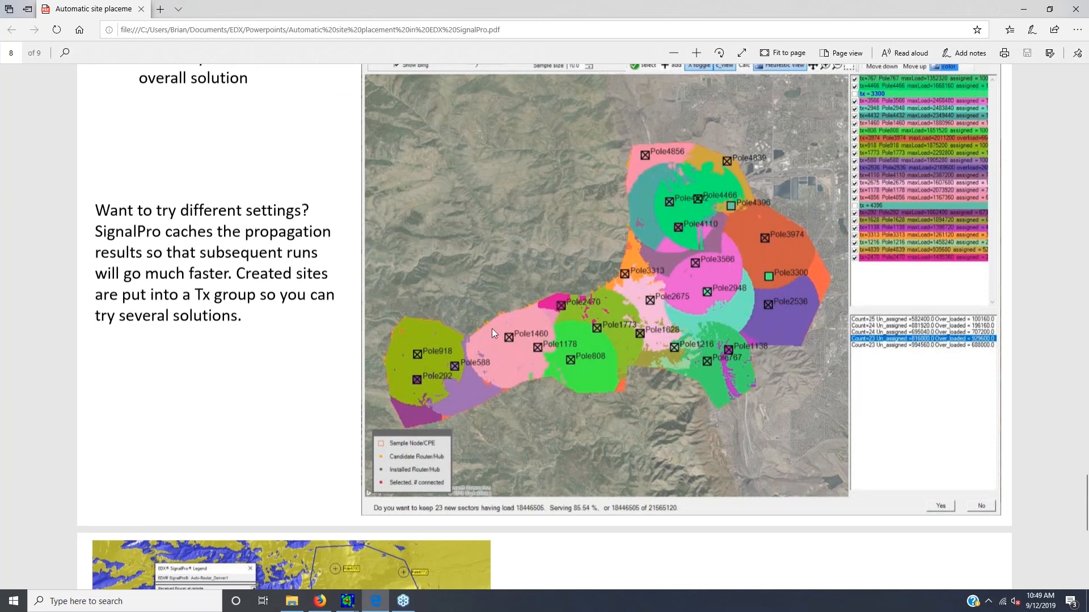
scroll(599, 355, up, 5)
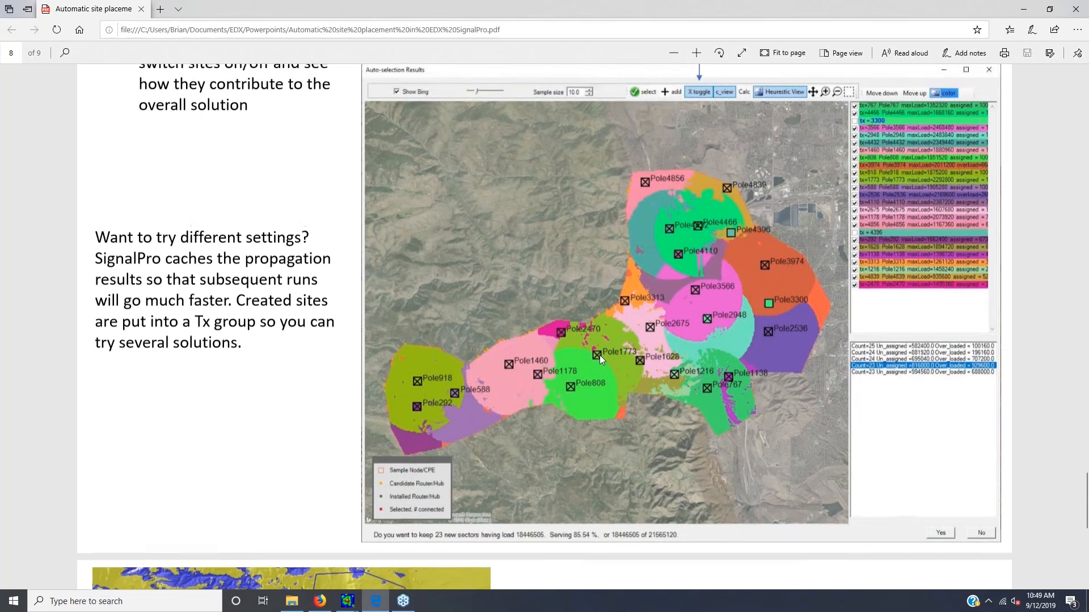
scroll(603, 364, down, 2)
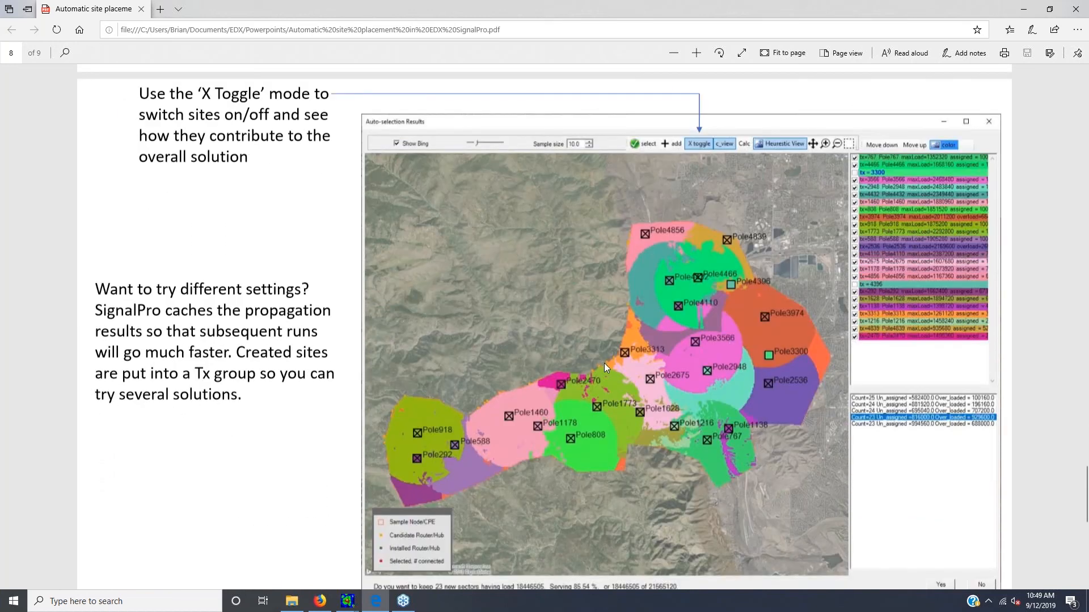
scroll(604, 365, down, 3)
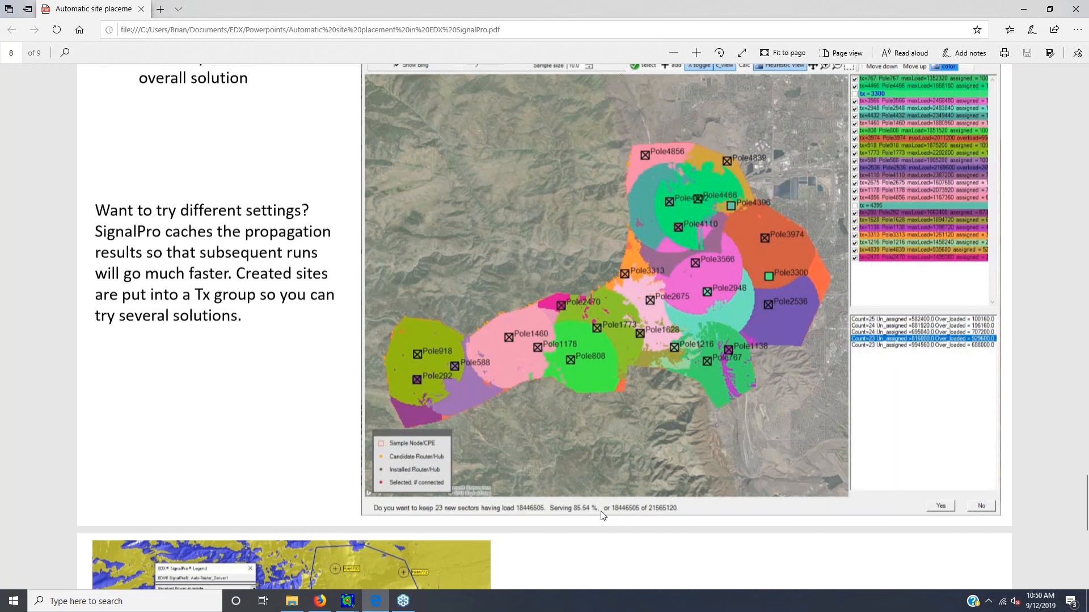
Review the percent coverage stop condition on the OptimizedCapacityPlanner page, and return to the served-load summary of the auto-selection results
scroll(601, 515, up, 15)
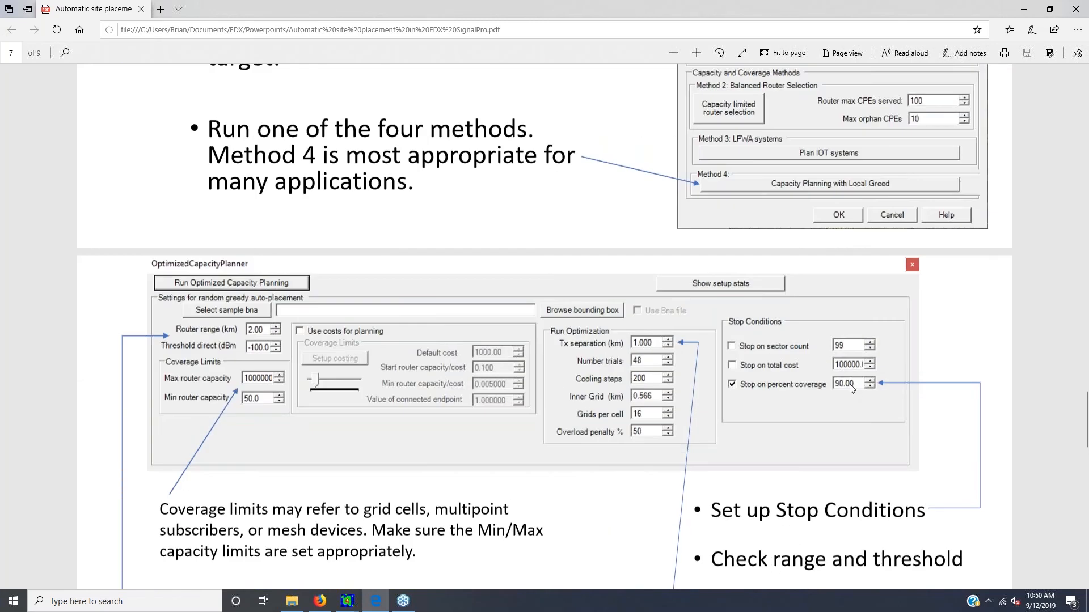
scroll(847, 397, down, 10)
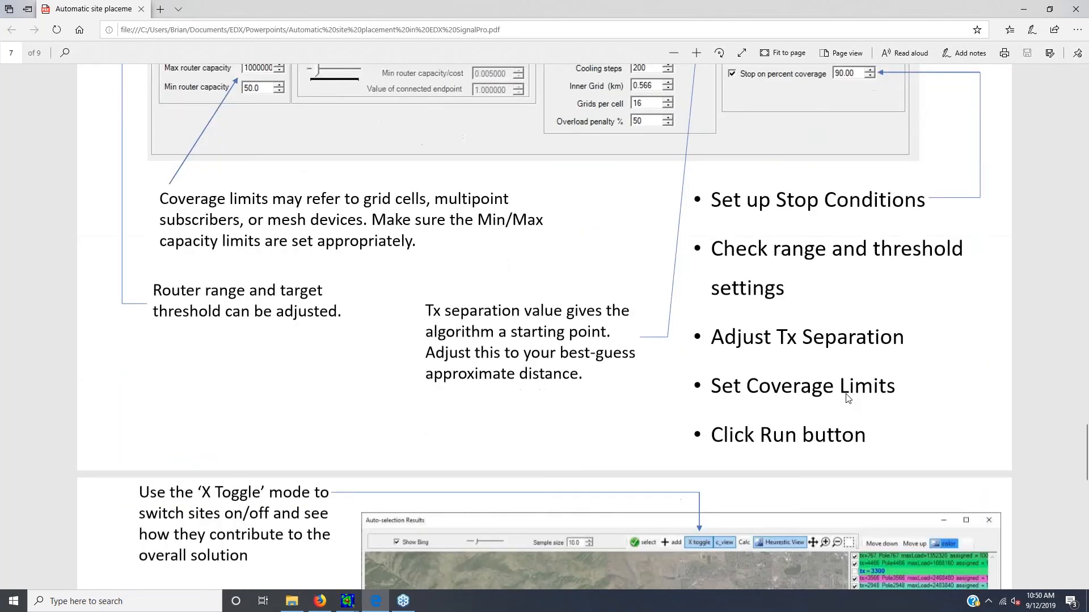
scroll(845, 394, down, 2)
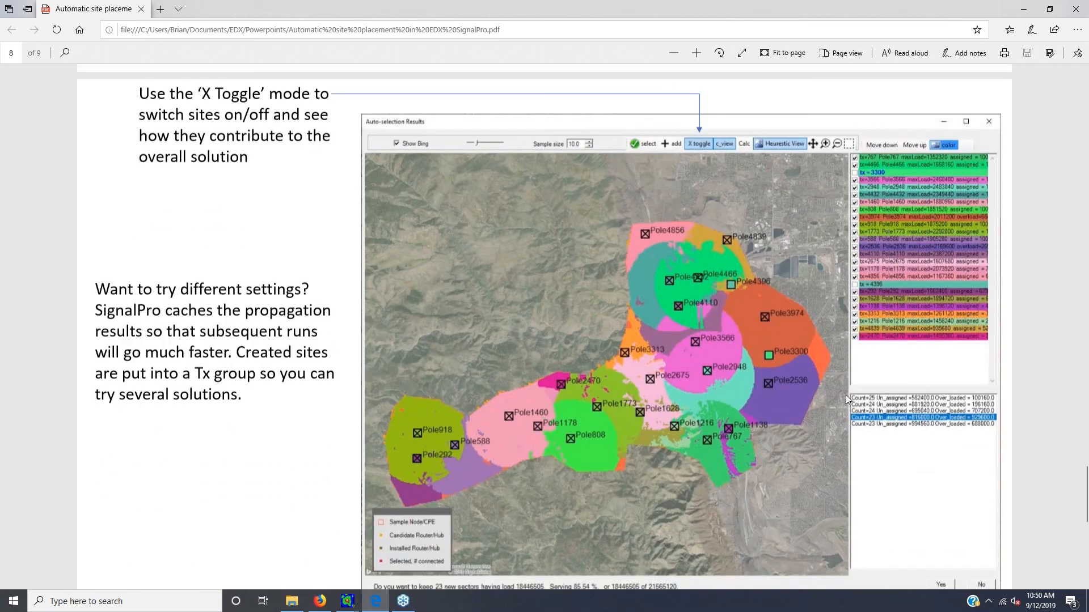
scroll(826, 385, down, 3)
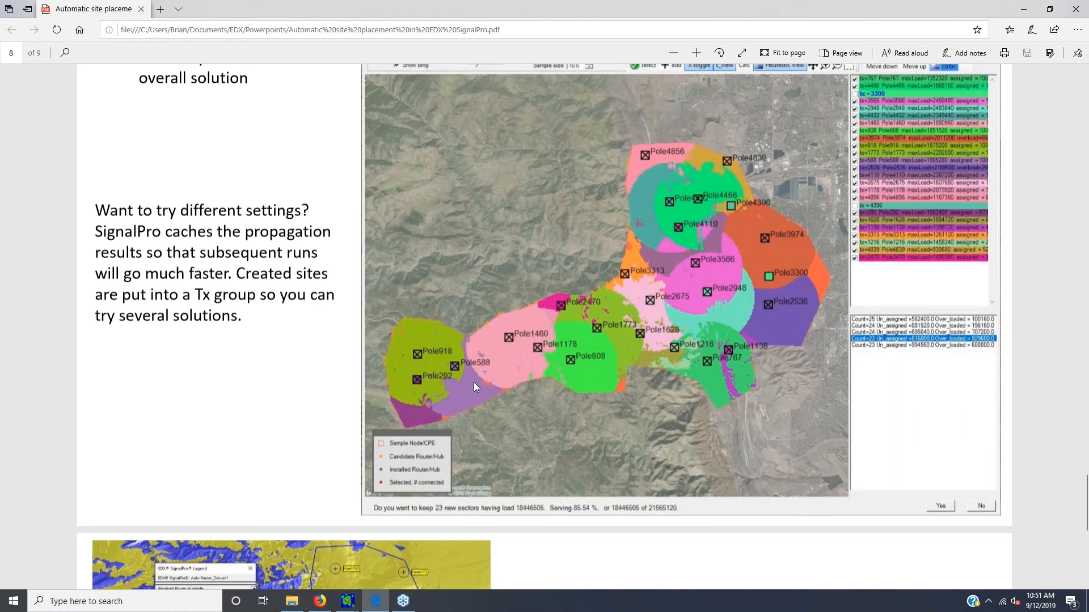
Review the 'Use installed Routers' option, output options and selection methods for calculating router locations on page 6 of the PDF
scroll(567, 362, up, 20)
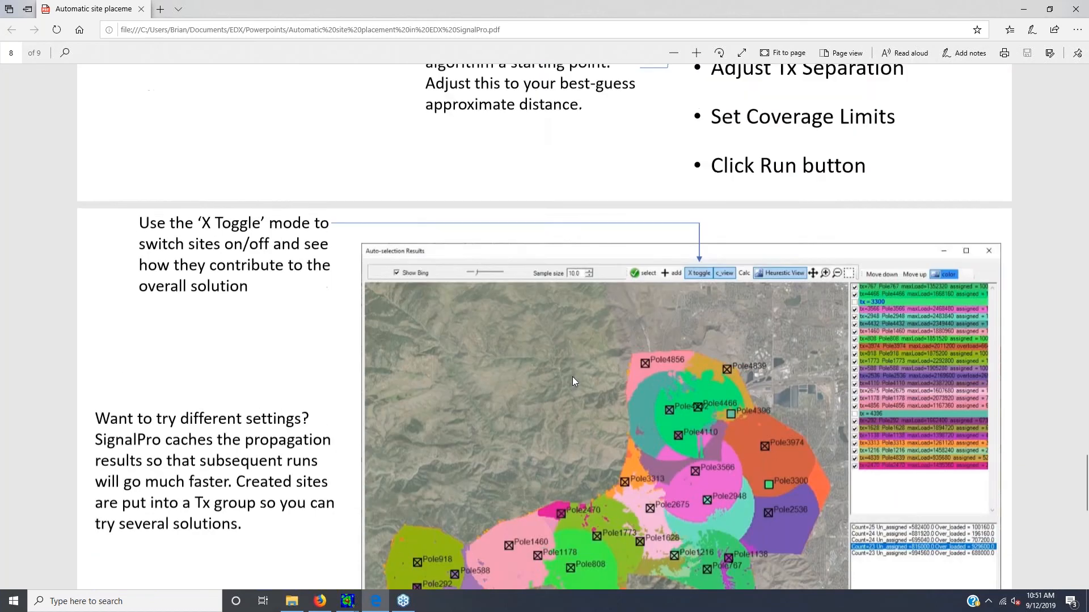
scroll(688, 201, up, 2)
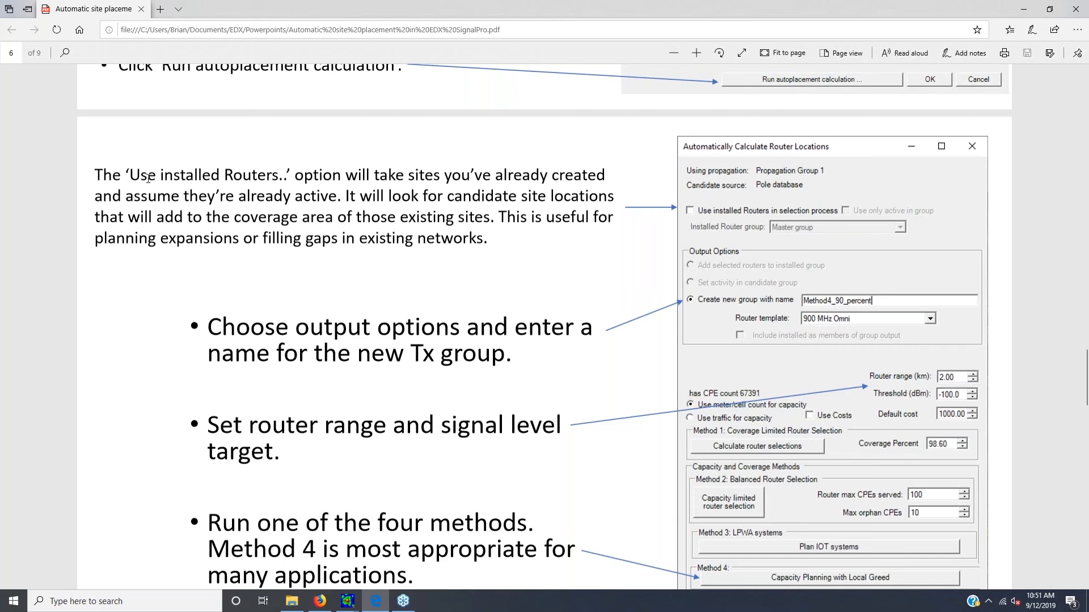
scroll(196, 173, down, 2)
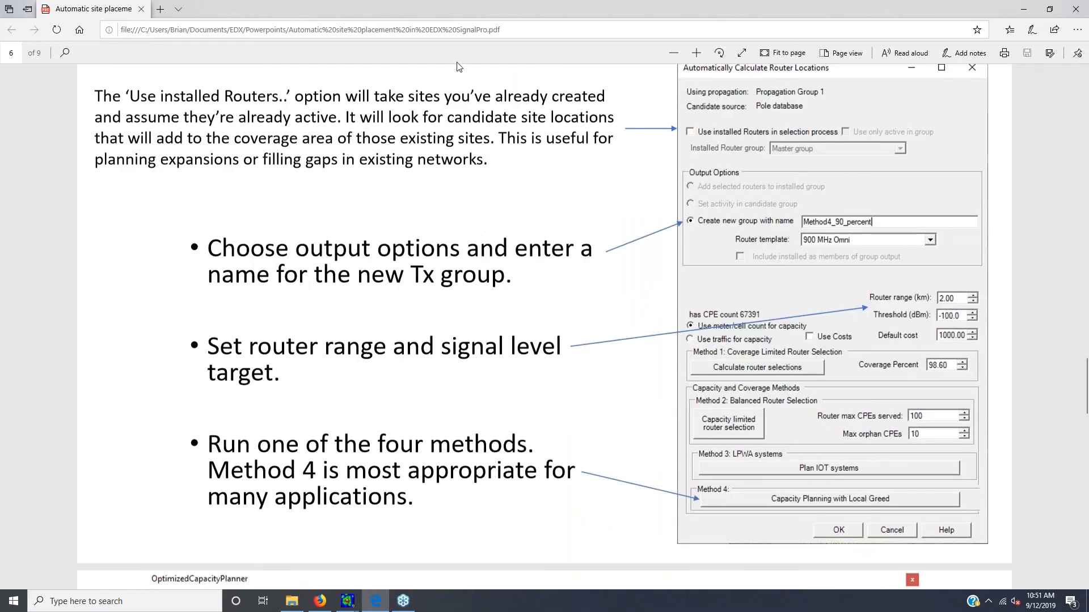
scroll(426, 149, up, 2)
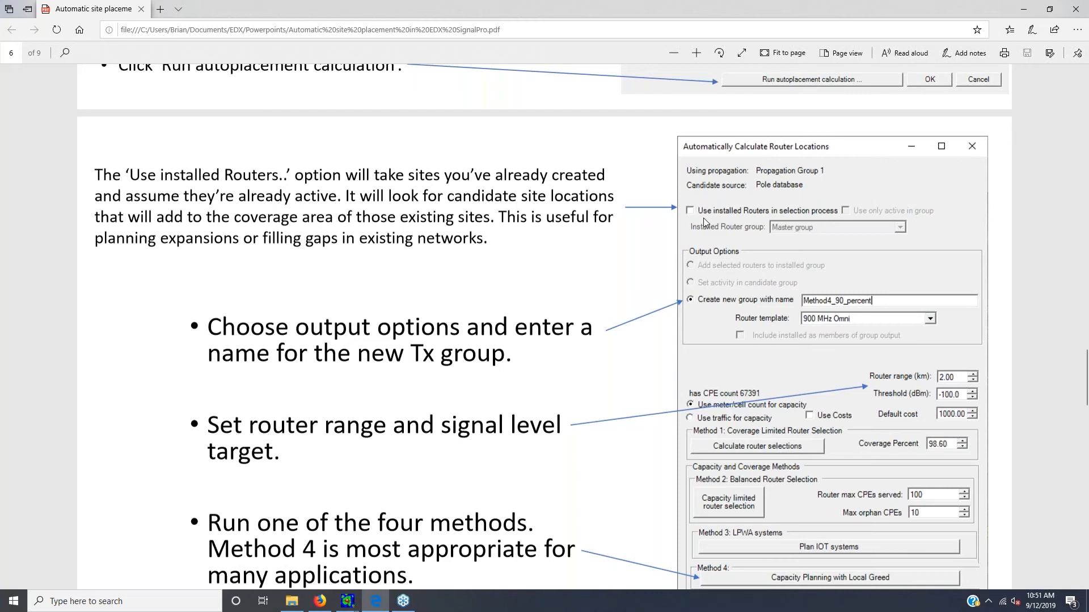
scroll(701, 268, down, 3)
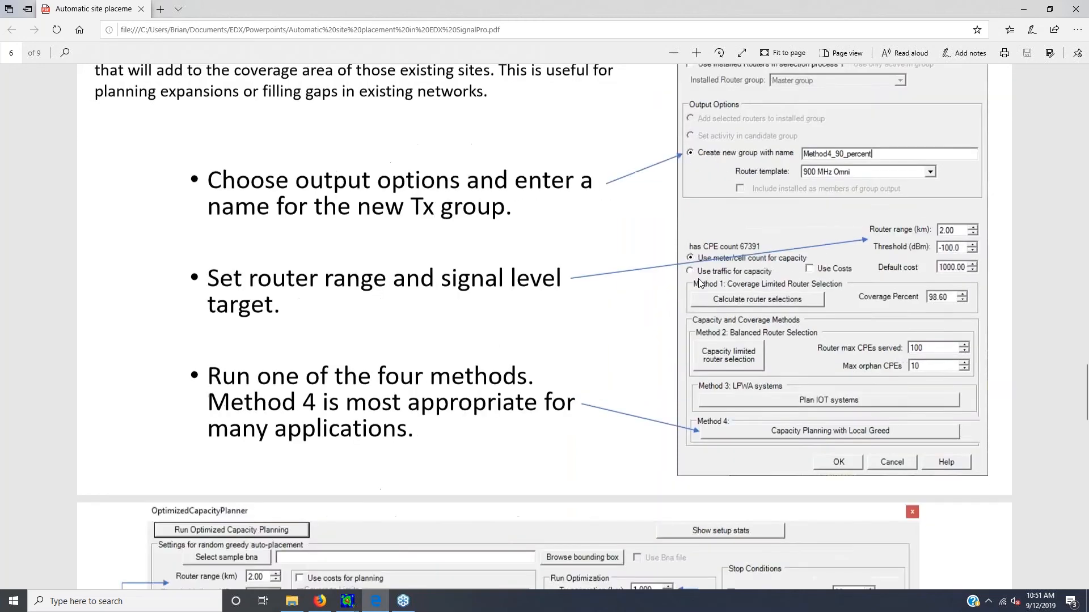
Reread the page 8 notes on cached propagation results and trying several solutions beside the auto-selection map
scroll(699, 282, down, 15)
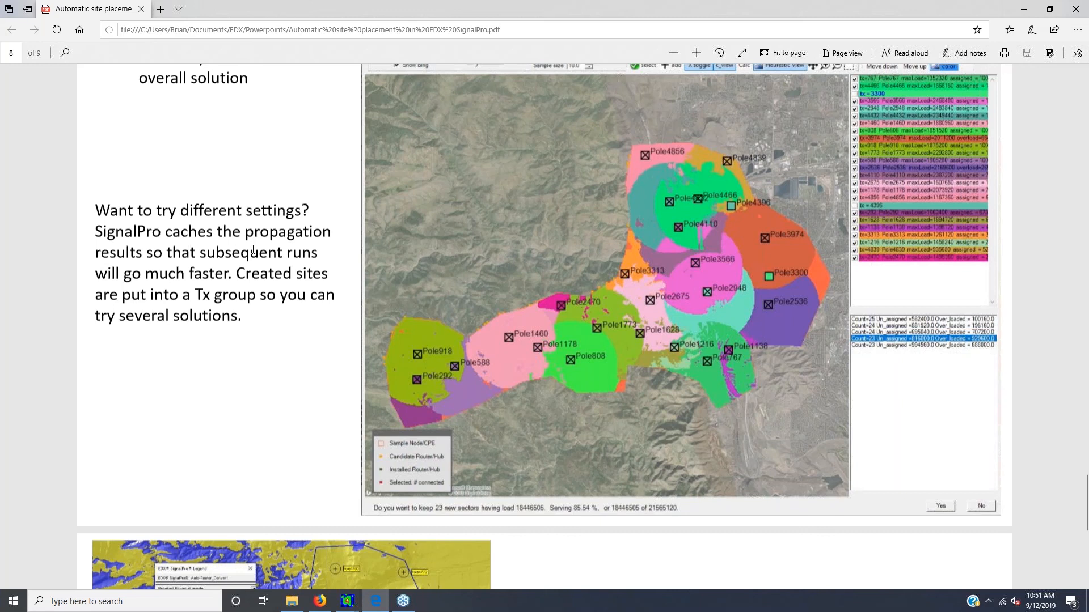
scroll(249, 250, up, 2)
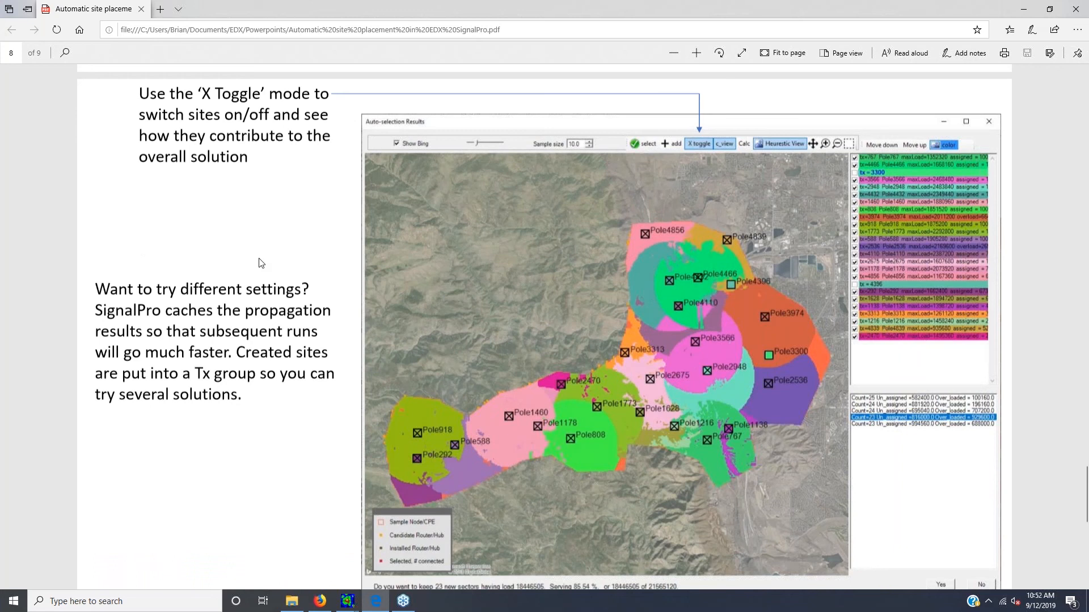
scroll(381, 344, down, 4)
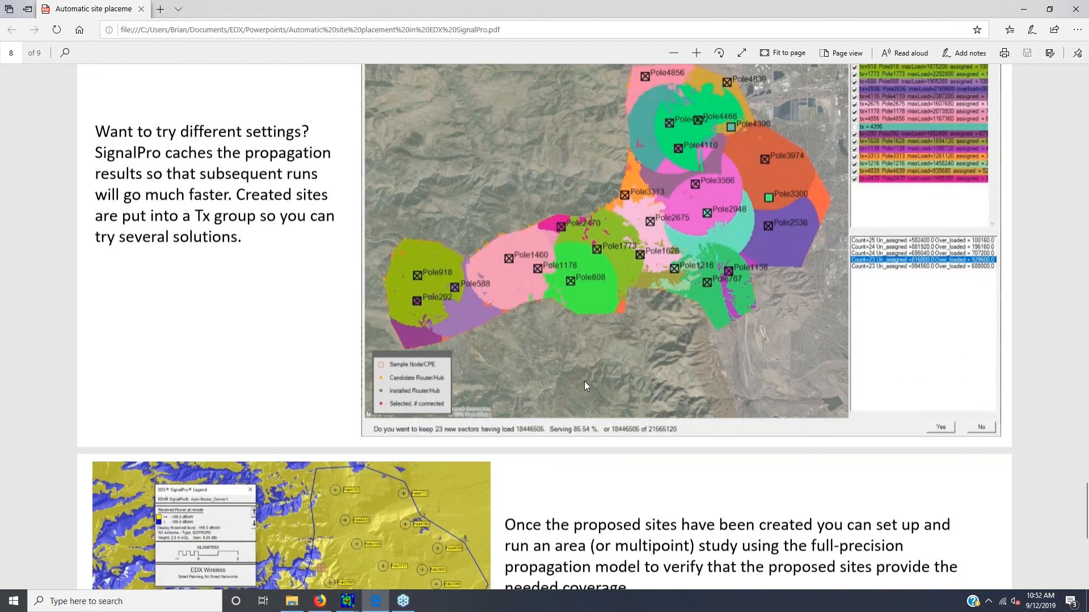
scroll(584, 386, up, 2)
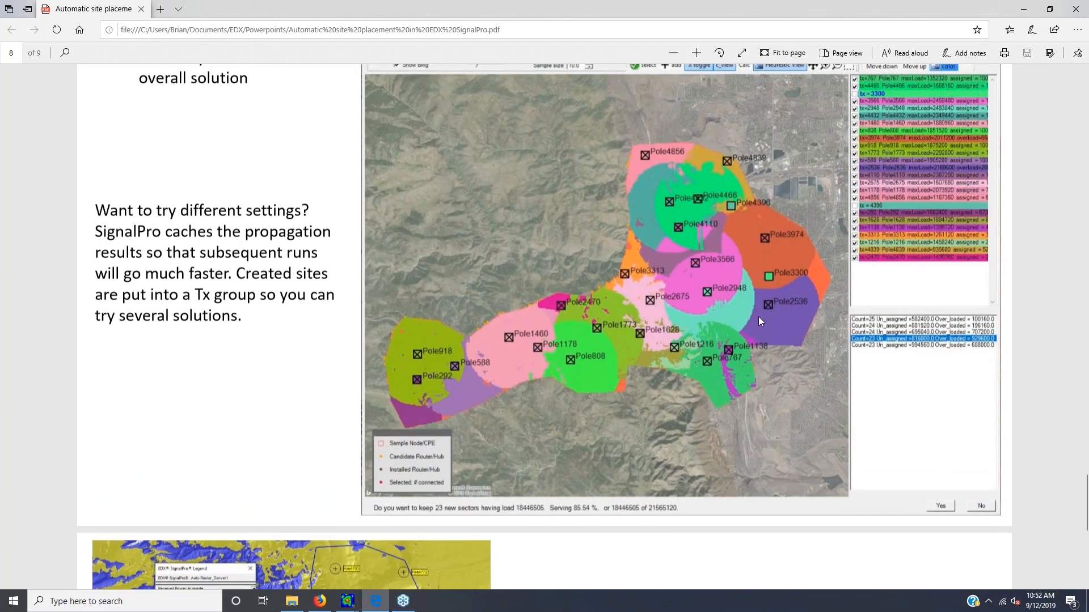